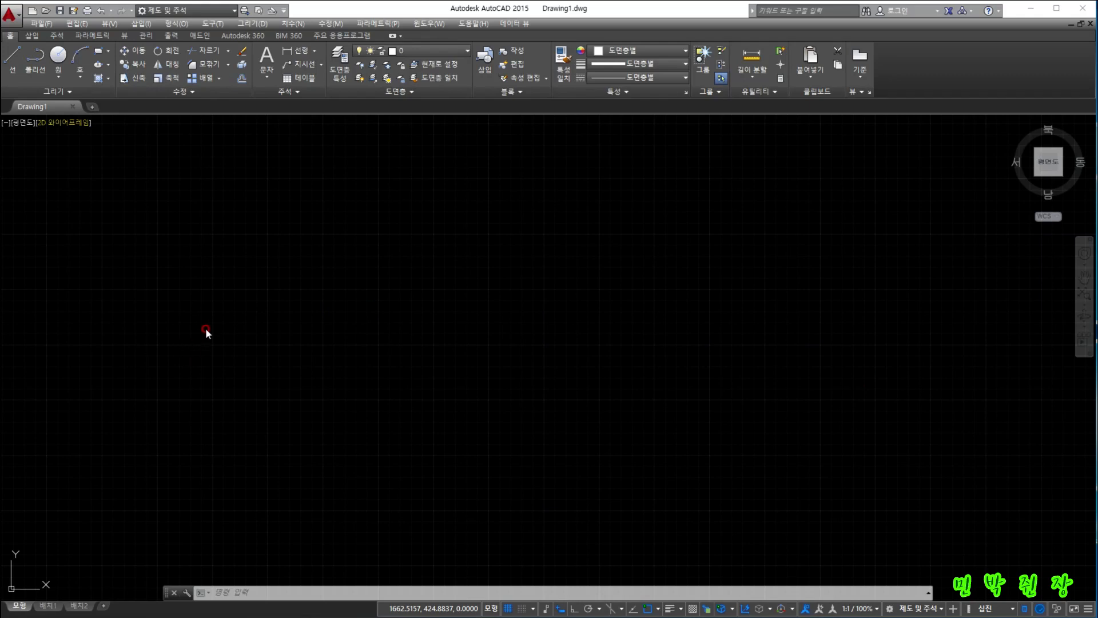
Draw a circle with a radius of about 400 units in the drawing area
{"action": "left_click", "coordinate": [247, 290]}
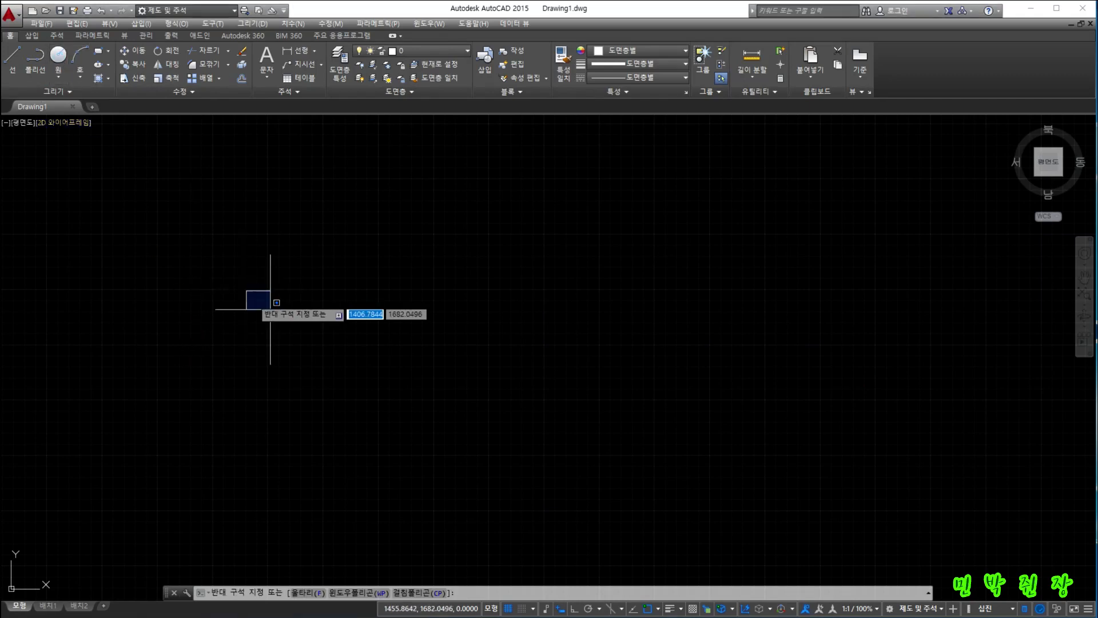
{"action": "key", "text": "Escape"}
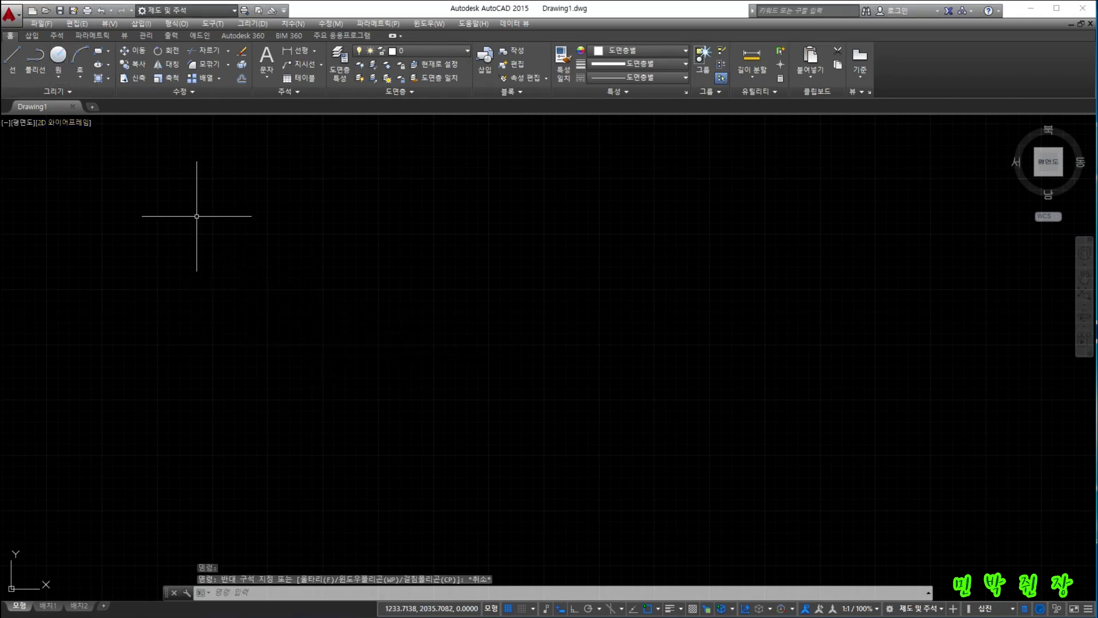
{"action": "left_click", "coordinate": [58, 58]}
{"action": "left_click", "coordinate": [383, 317]}
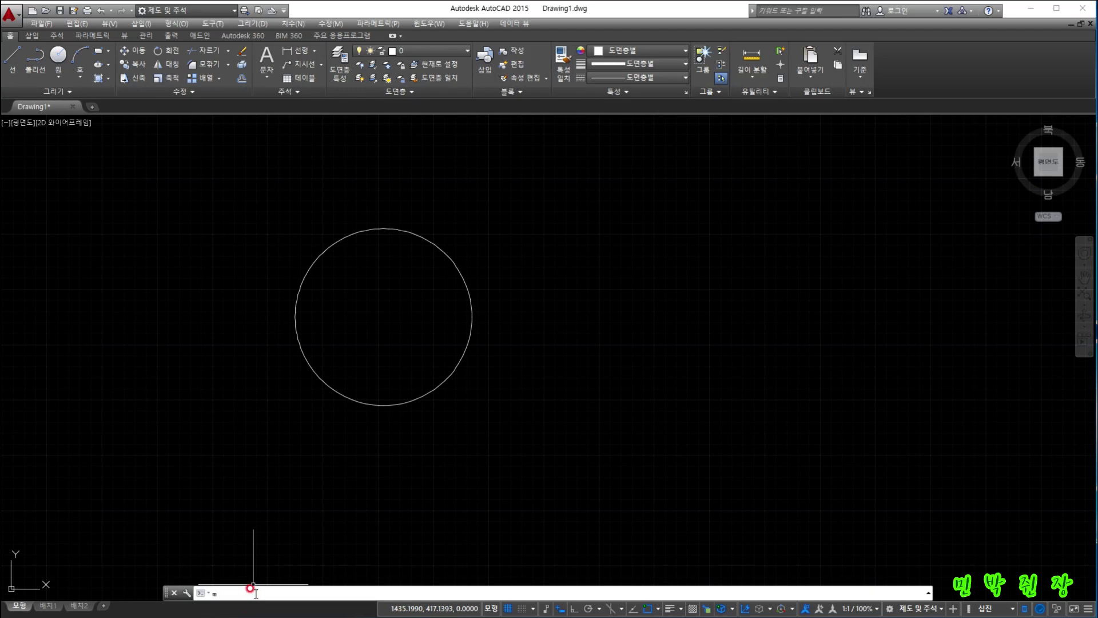
{"action": "type", "text": "Move"}
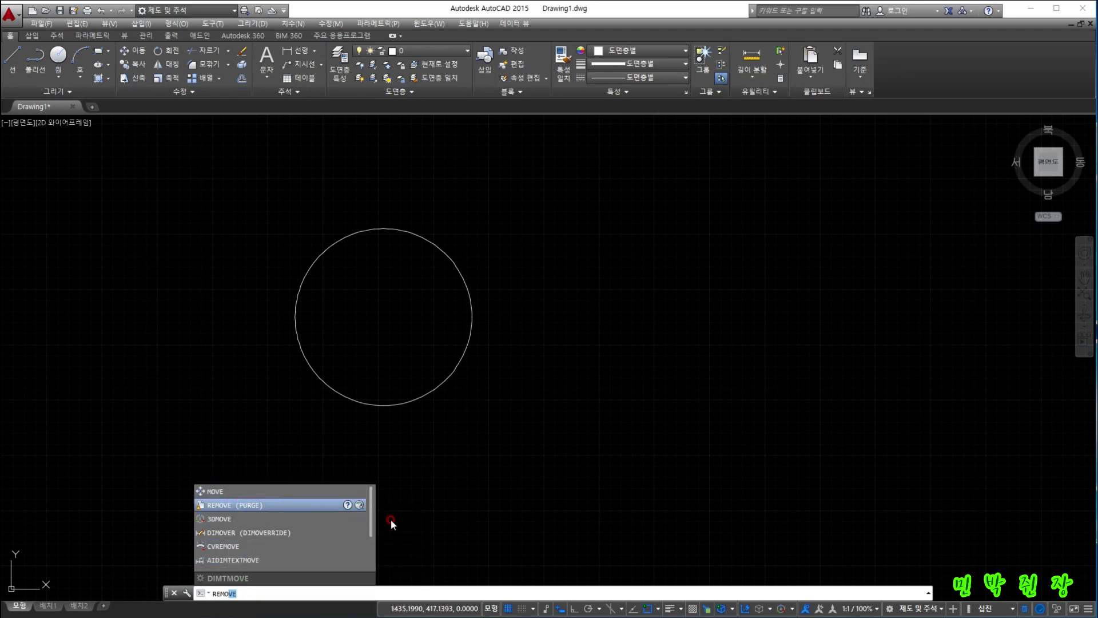
{"action": "key", "text": "F1"}
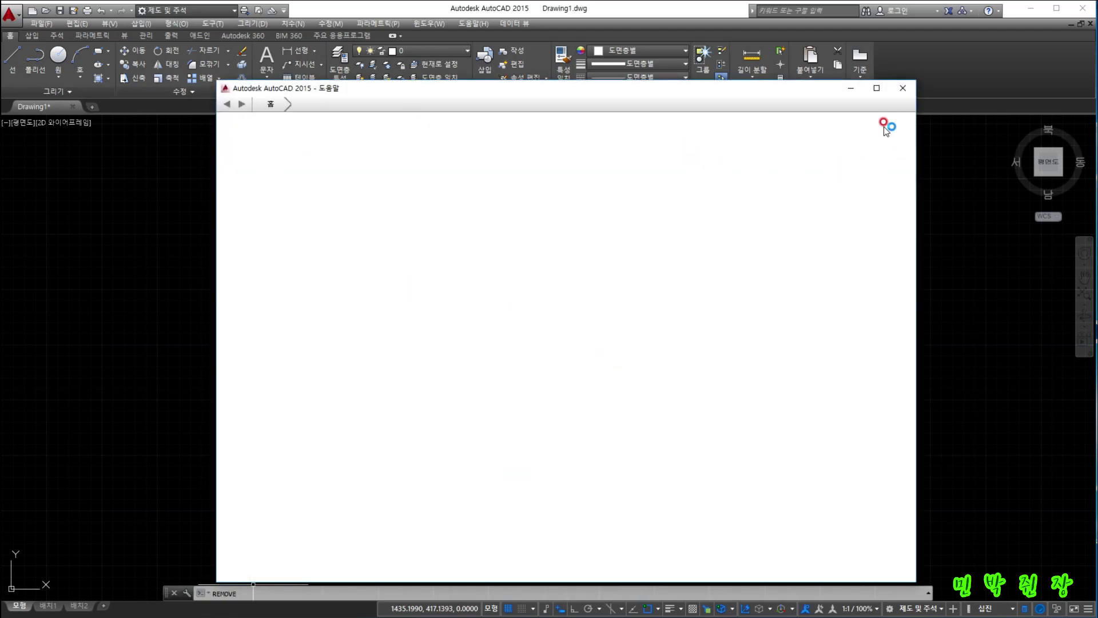
{"action": "left_click", "coordinate": [905, 88]}
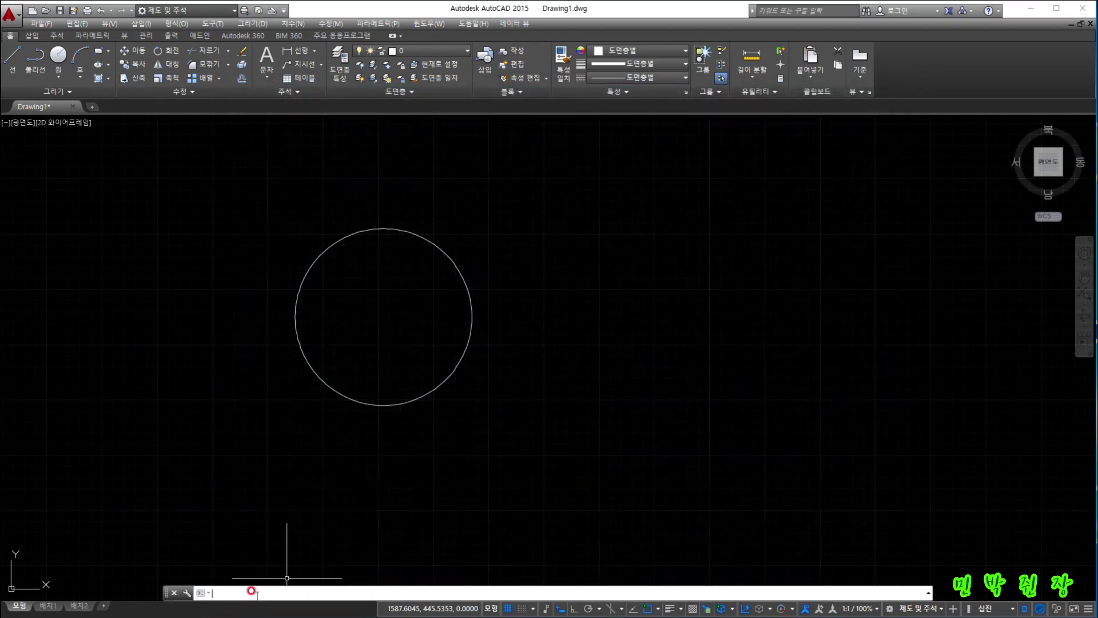
{"action": "type", "text": "m"}
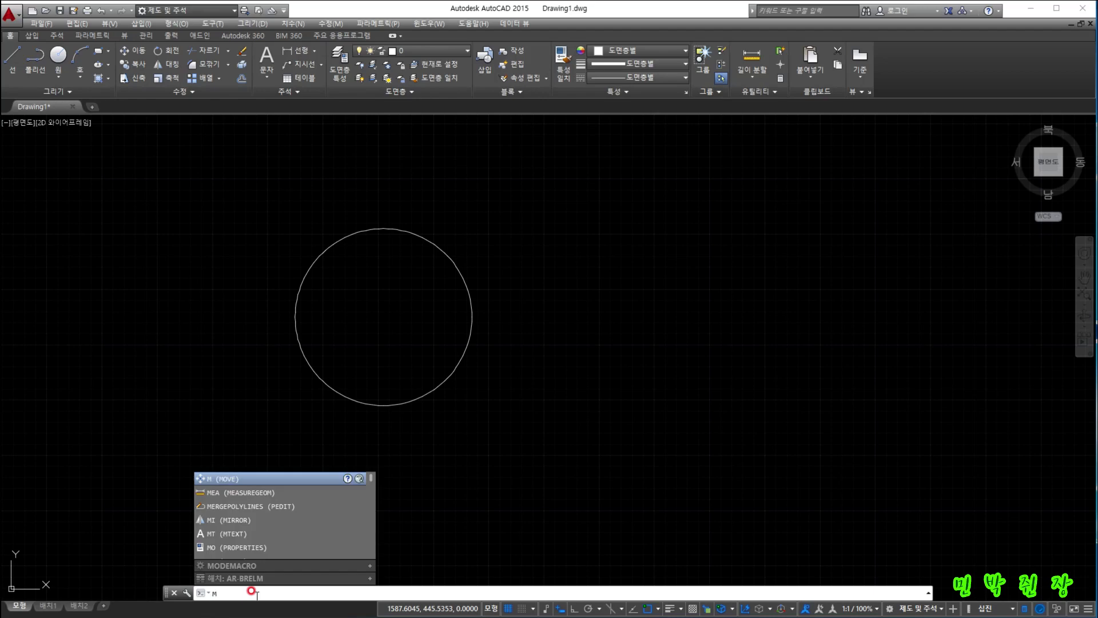
{"action": "mouse_move", "coordinate": [240, 481]}
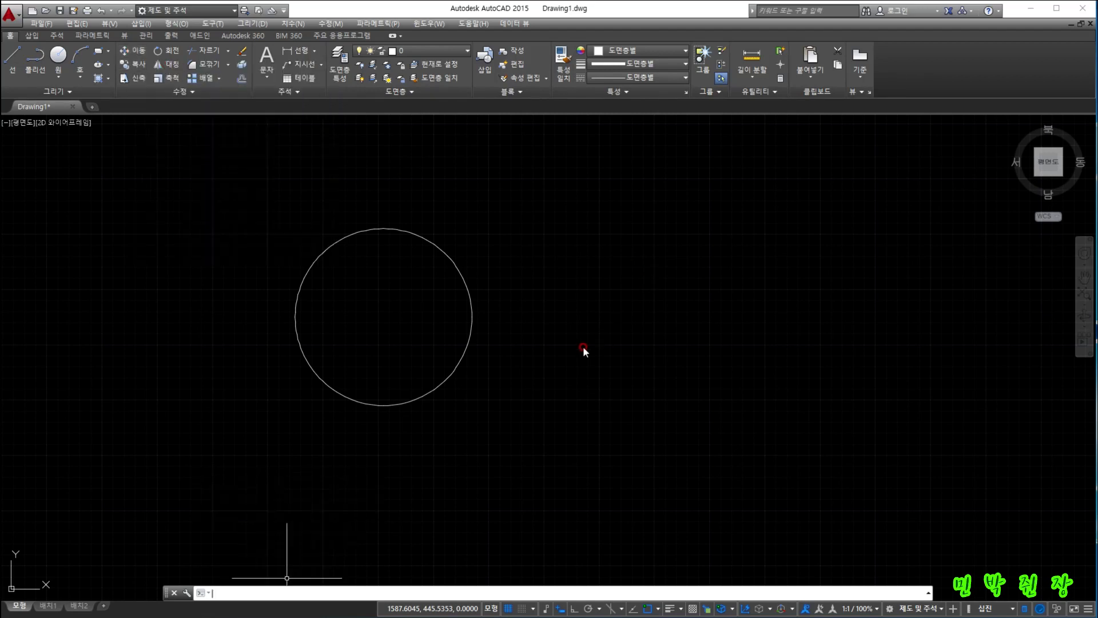
{"action": "key", "text": "Escape"}
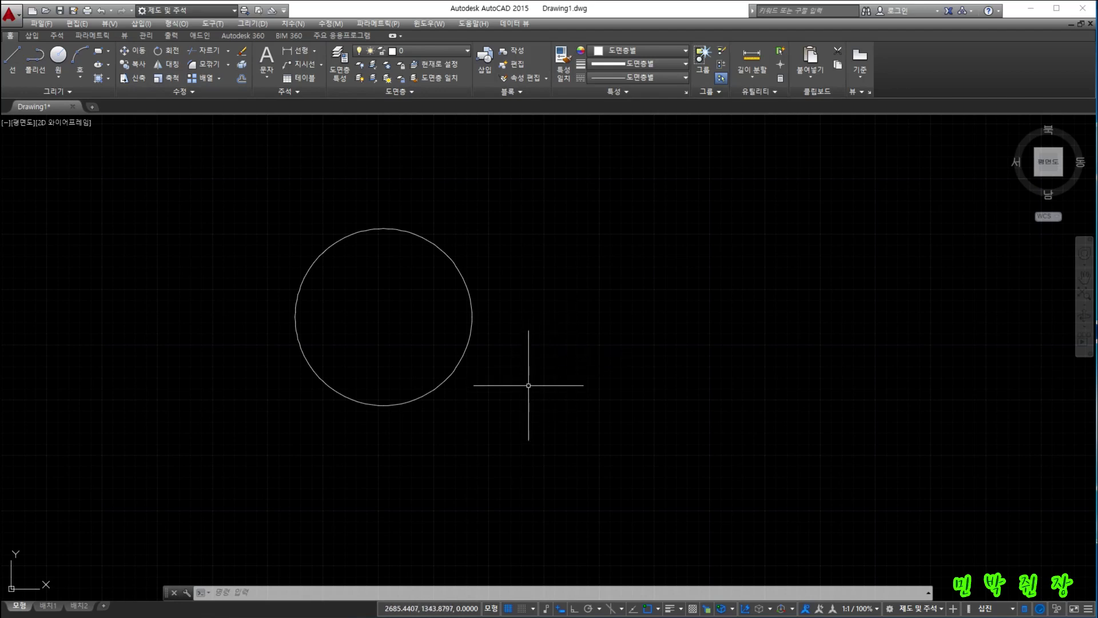
Select the circle, close its Quick Properties palette and turn Quick Properties off, leaving nothing selected
{"action": "left_click", "coordinate": [257, 212]}
{"action": "left_click", "coordinate": [517, 432]}
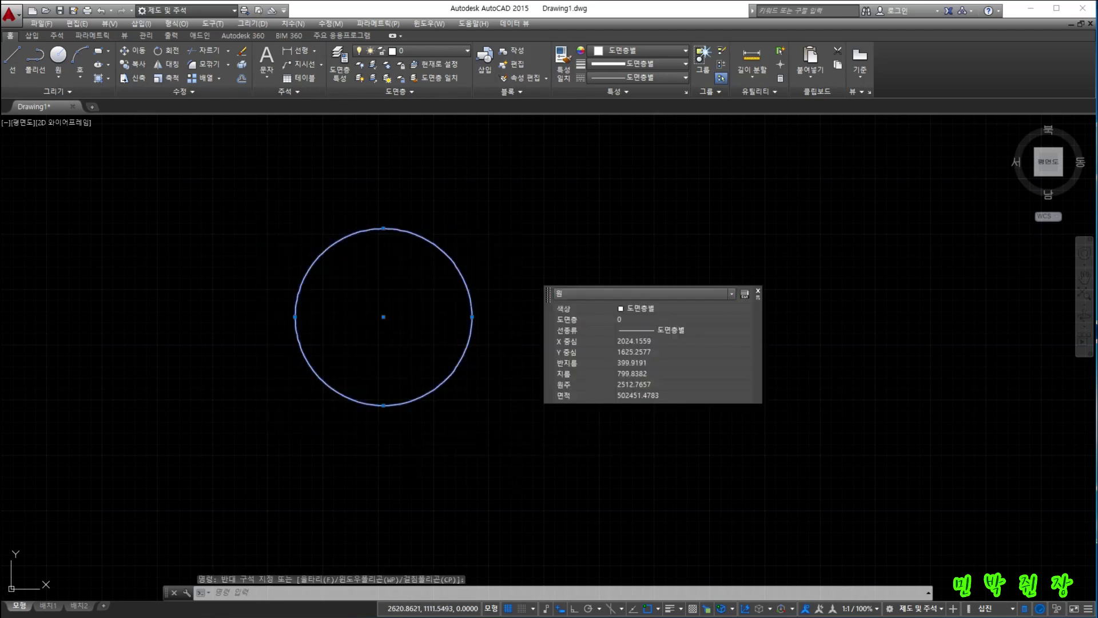
{"action": "left_click", "coordinate": [758, 293]}
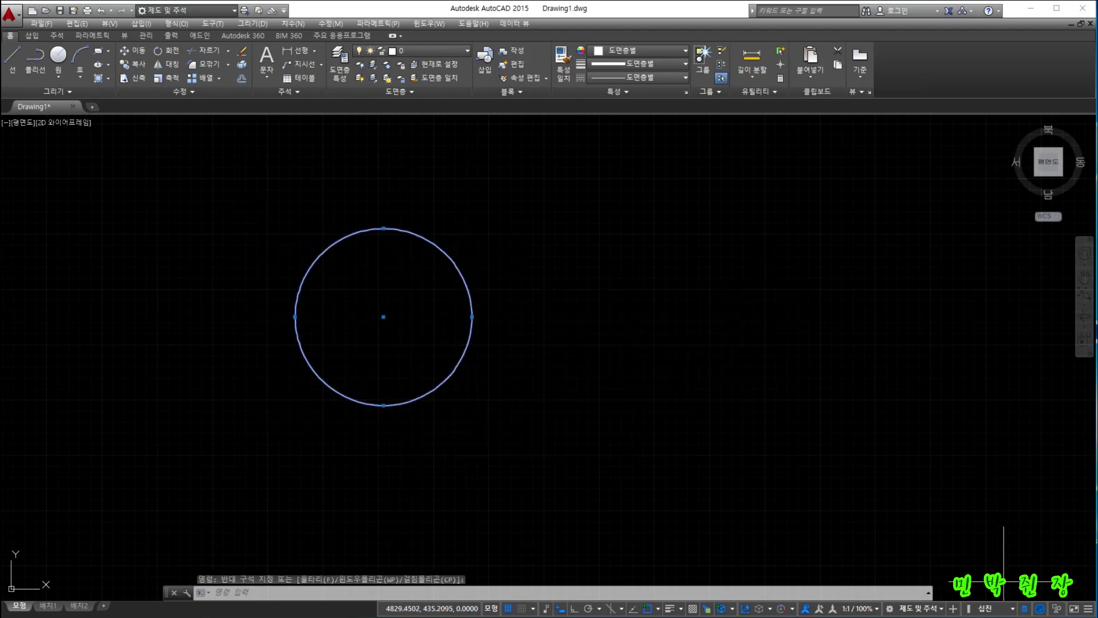
{"action": "left_click", "coordinate": [1025, 609]}
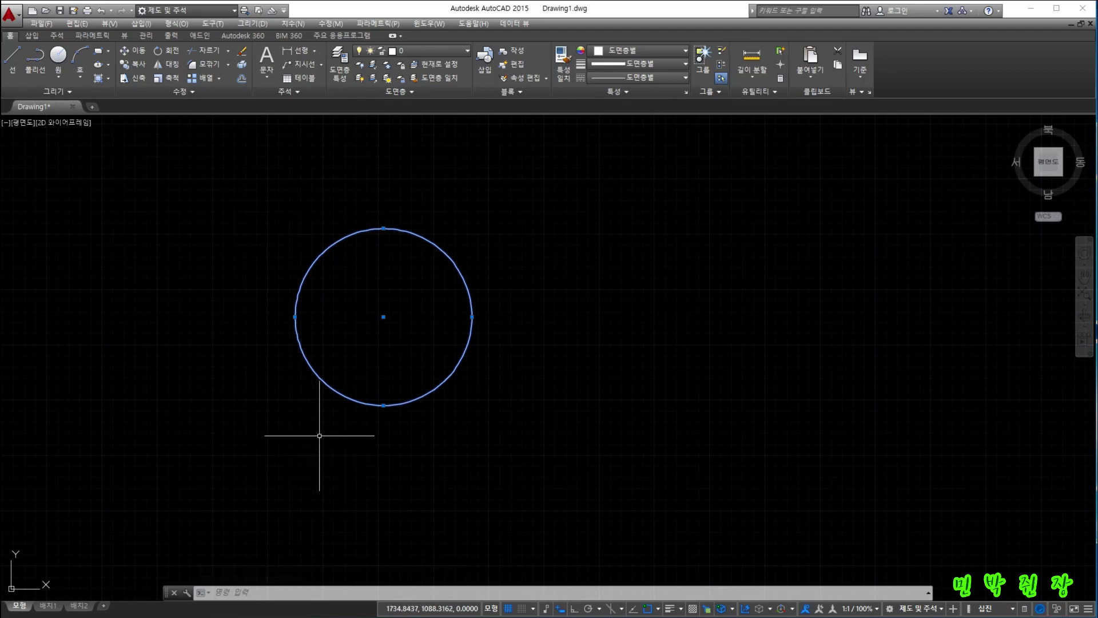
{"action": "key", "text": "Escape"}
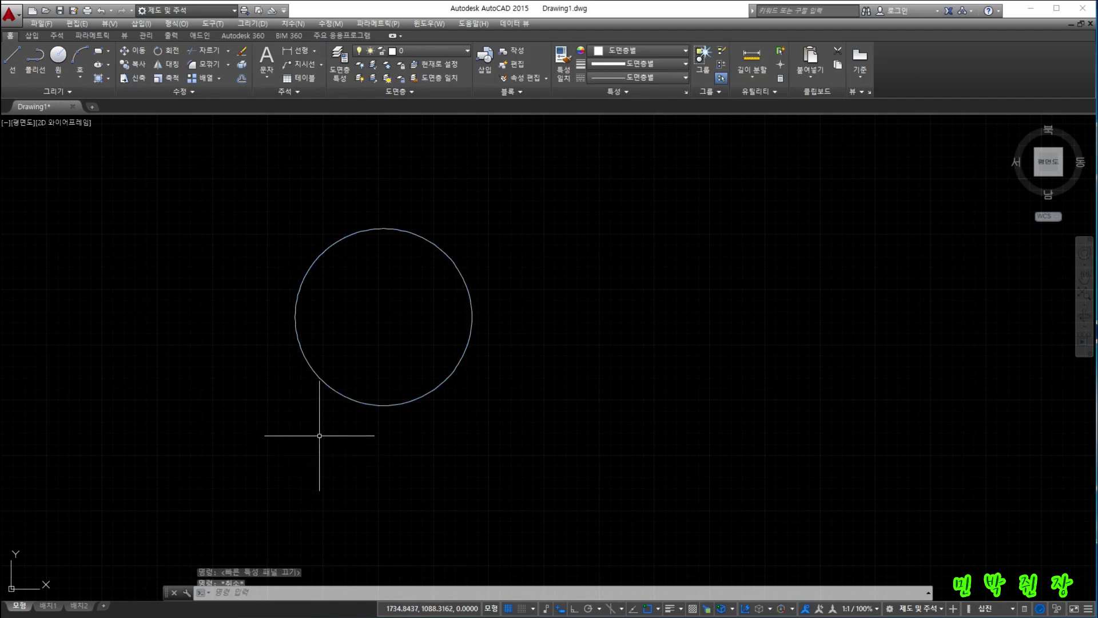
Move the circle, using its center as the base point, to an empty area up and to the right
{"action": "left_click", "coordinate": [246, 591]}
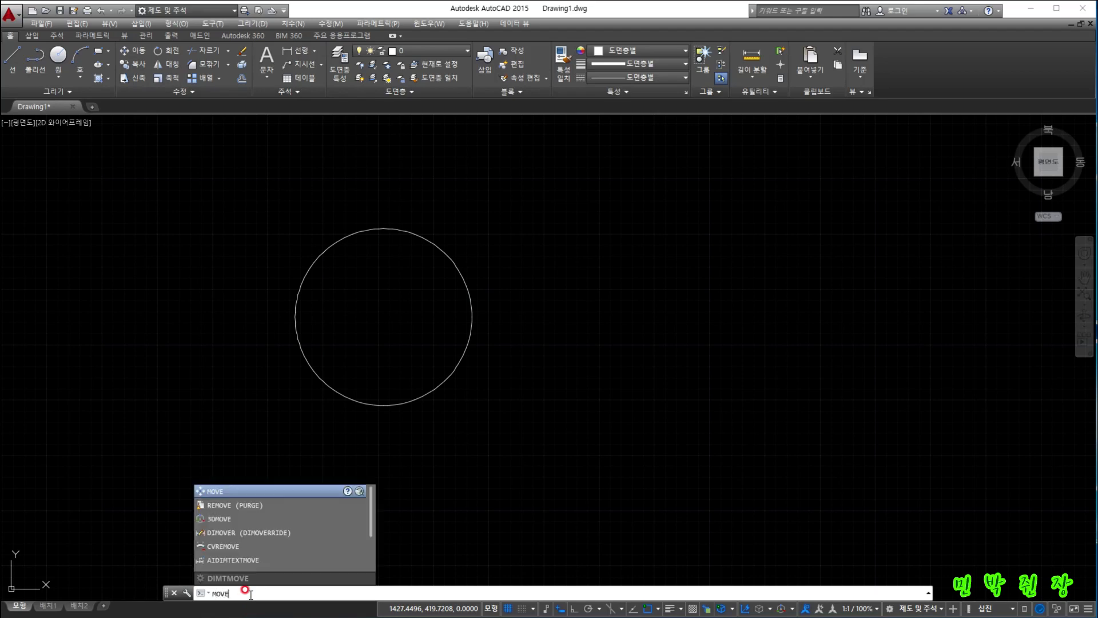
{"action": "key", "text": "Return"}
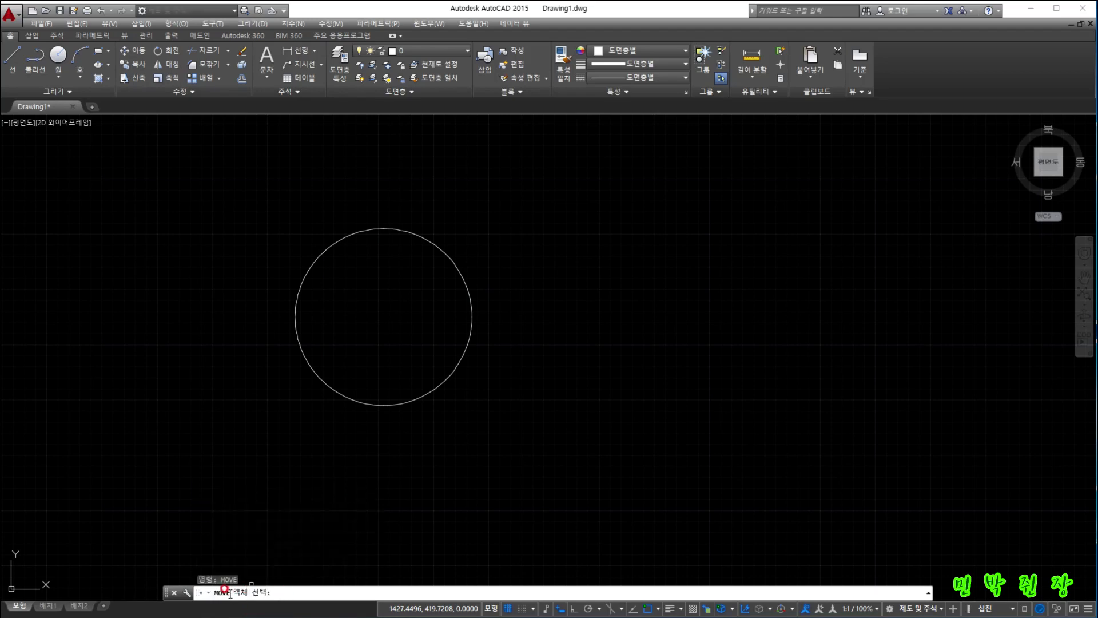
{"action": "left_click", "coordinate": [253, 206]}
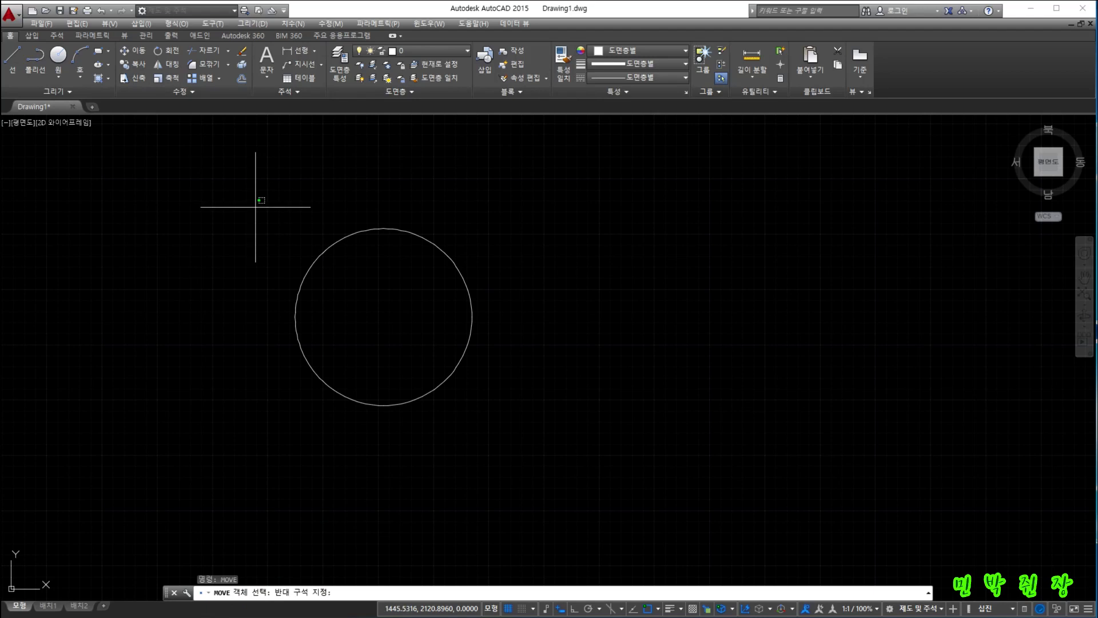
{"action": "left_click", "coordinate": [514, 422]}
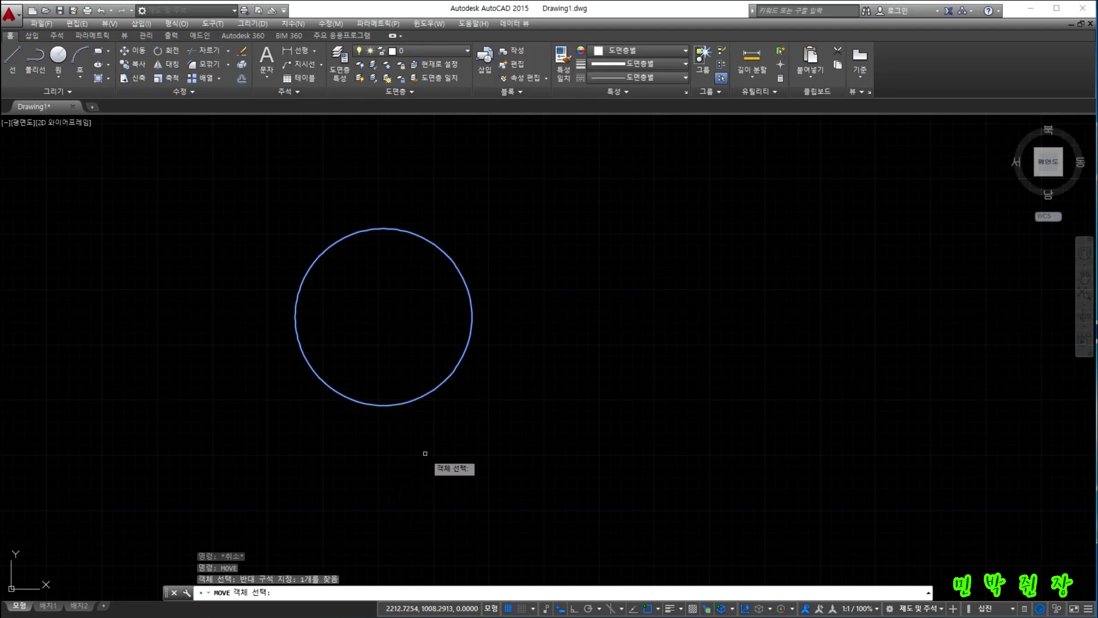
{"action": "key", "text": "Return"}
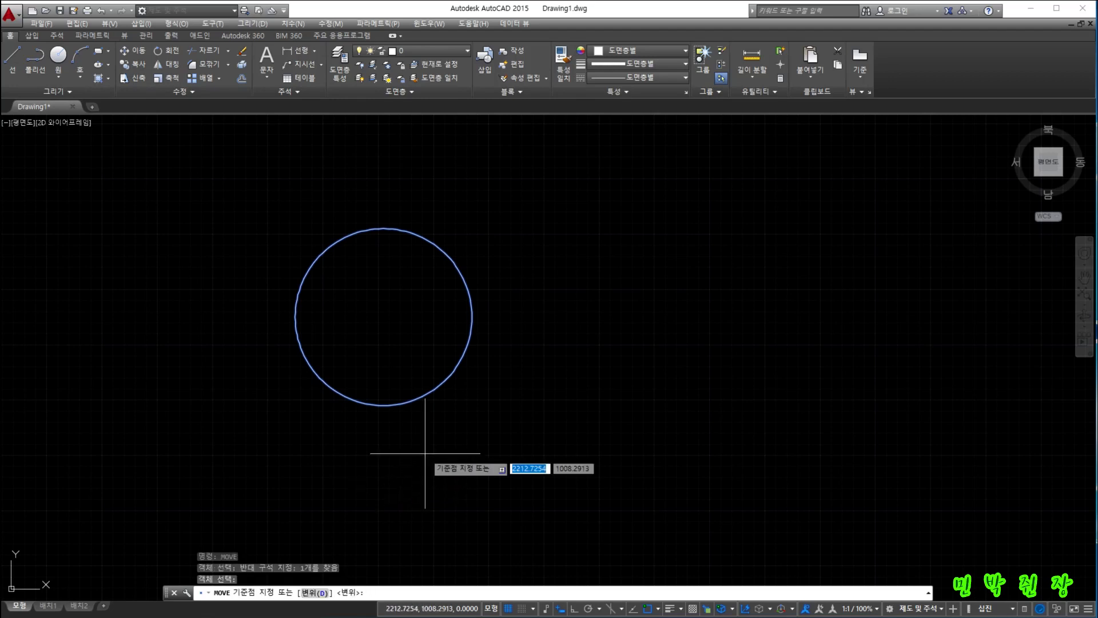
{"action": "left_click", "coordinate": [245, 585]}
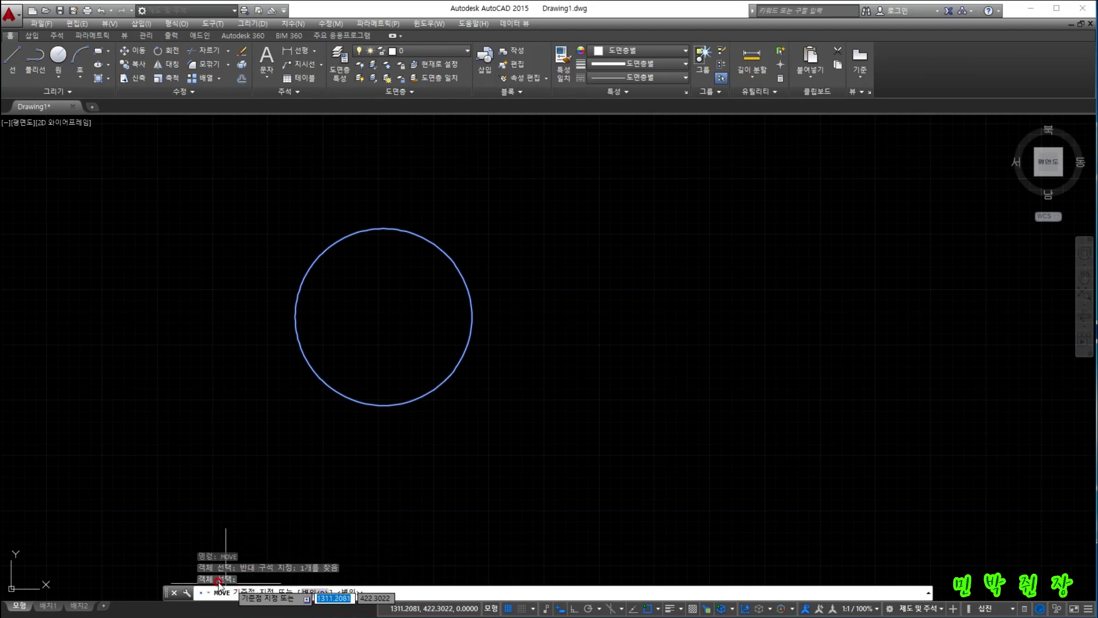
{"action": "left_click", "coordinate": [307, 594]}
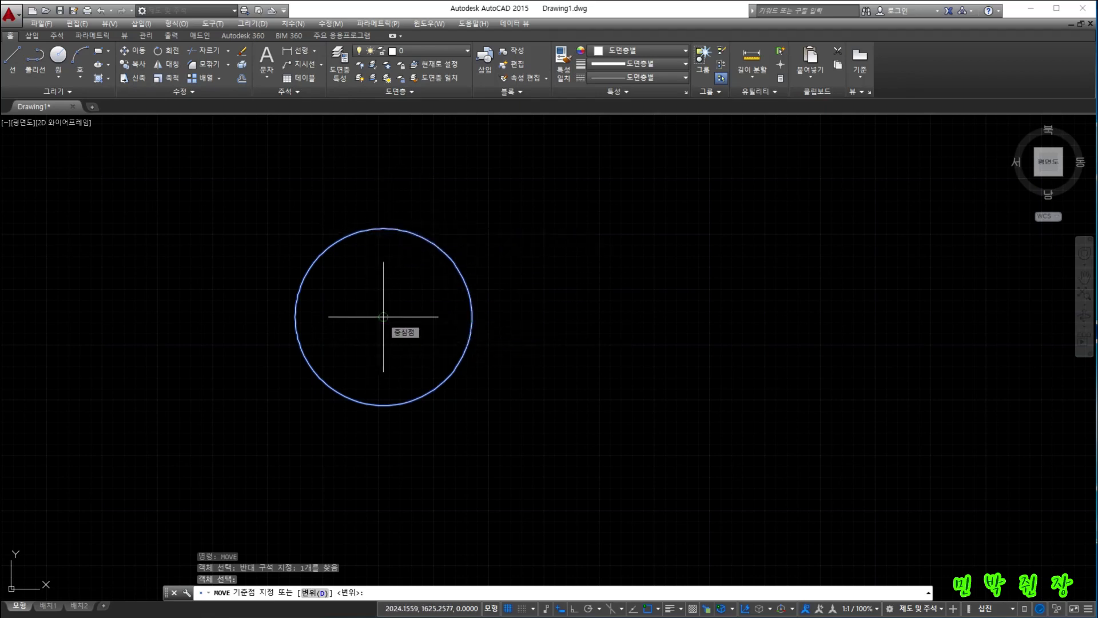
{"action": "left_click", "coordinate": [383, 316]}
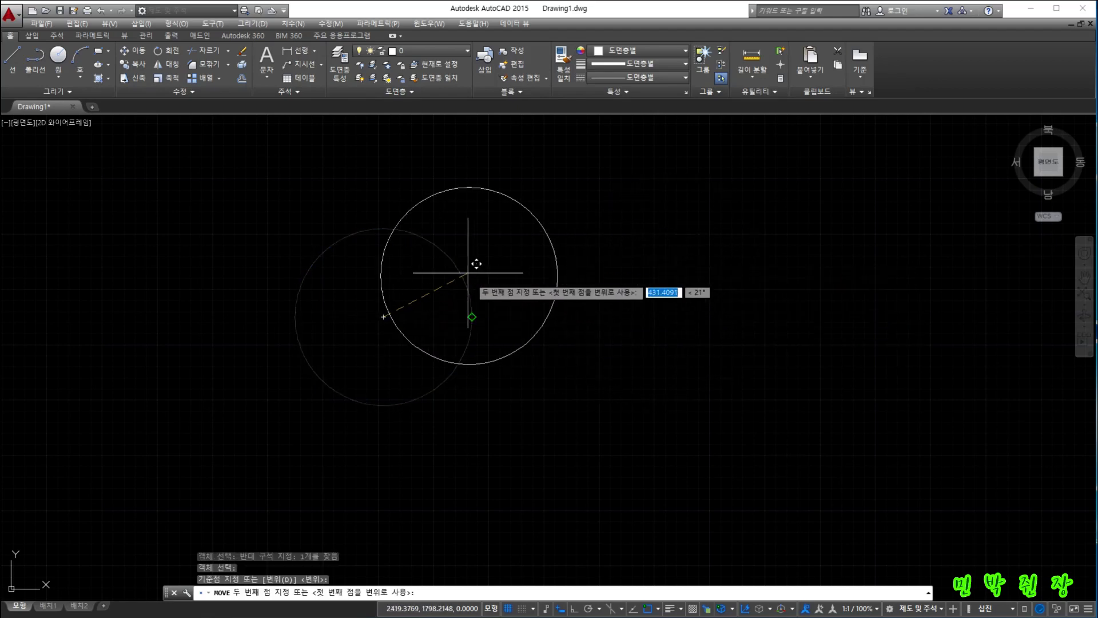
{"action": "left_click", "coordinate": [648, 243]}
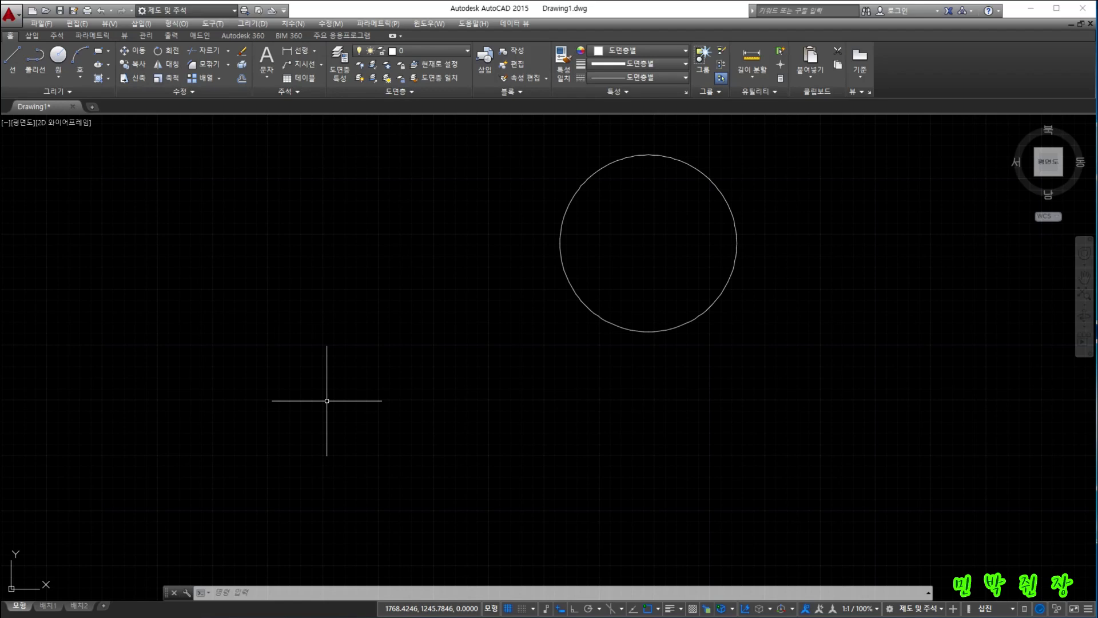
Place a point below and to the left of the circle, at about 1479, 1238
{"action": "type", "text": "o"}
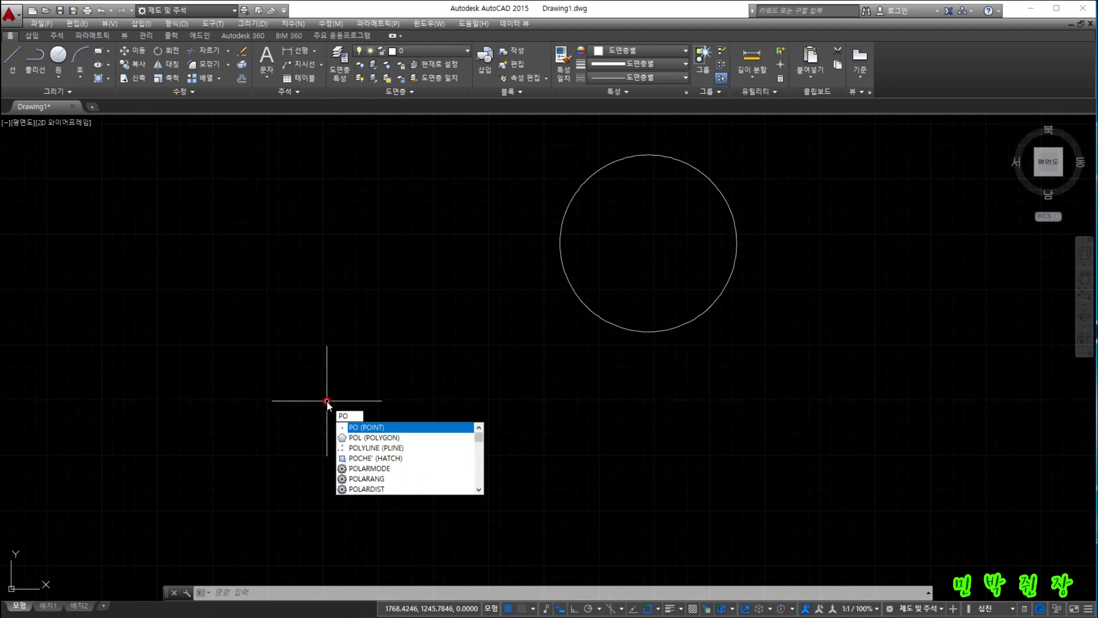
{"action": "key", "text": "Return"}
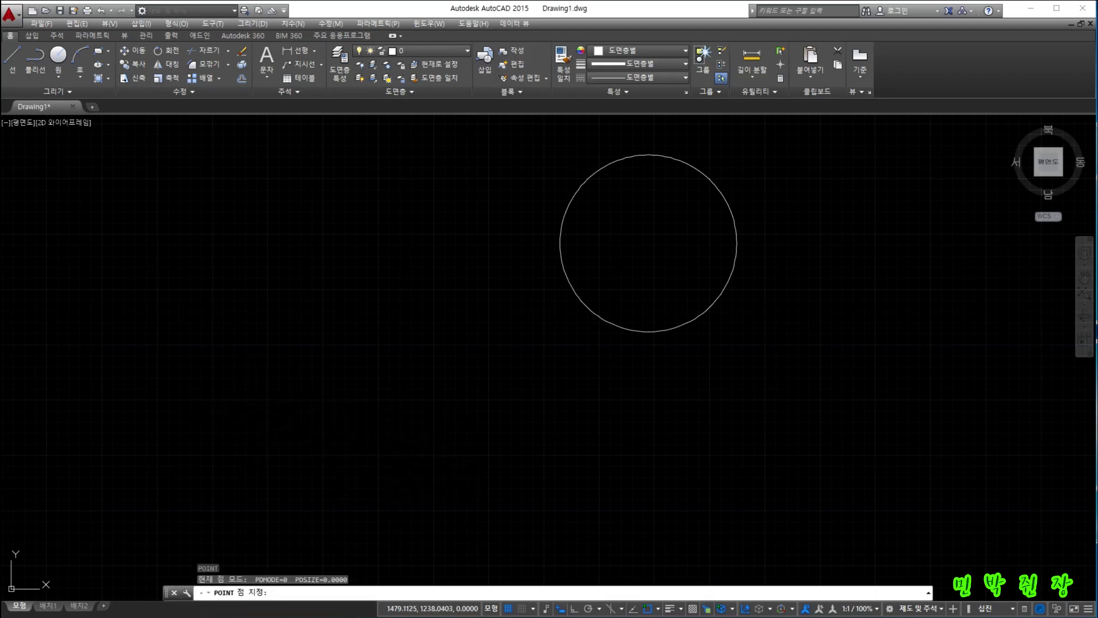
{"action": "left_click", "coordinate": [263, 402]}
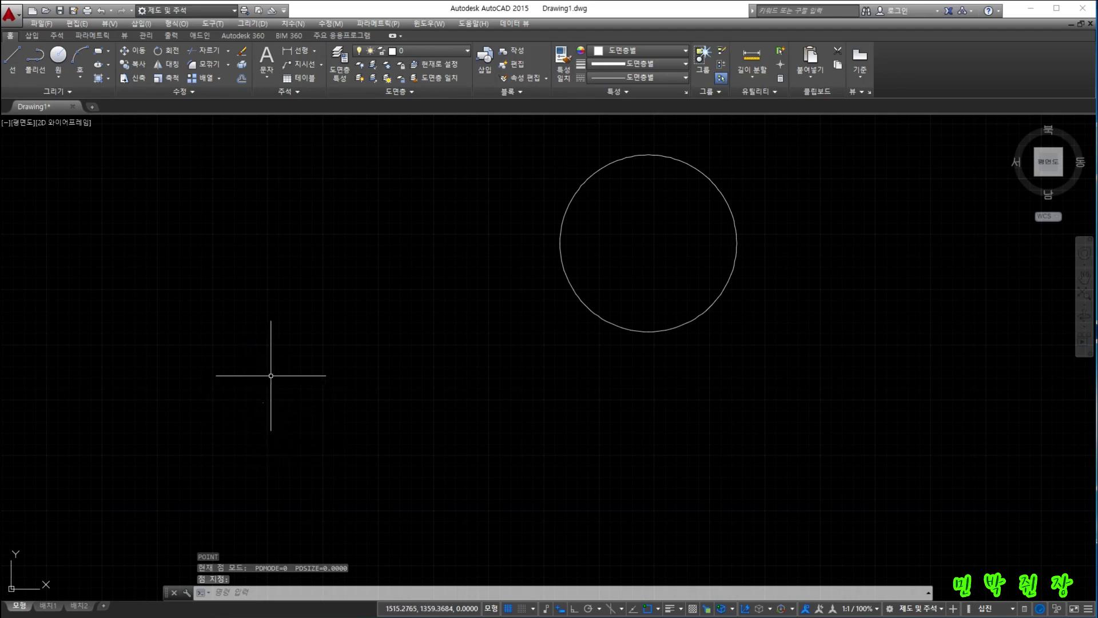
Change the point style to the plus-shaped marker with DDPTYPE
{"action": "type", "text": "ddp"}
{"action": "key", "text": "Return"}
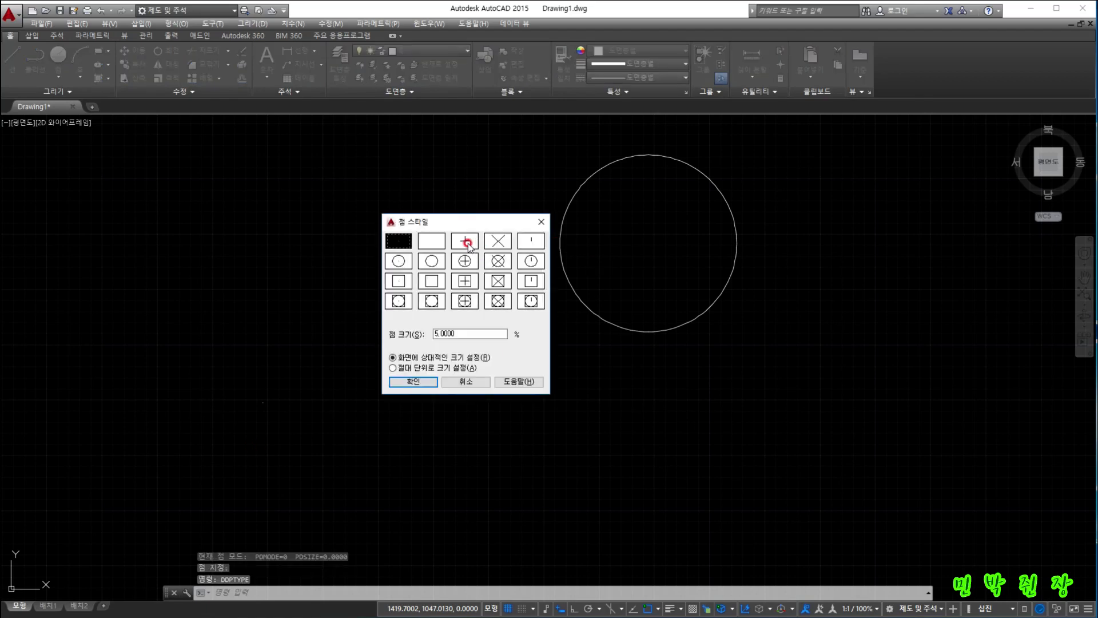
{"action": "left_click", "coordinate": [465, 241]}
{"action": "left_click", "coordinate": [413, 382]}
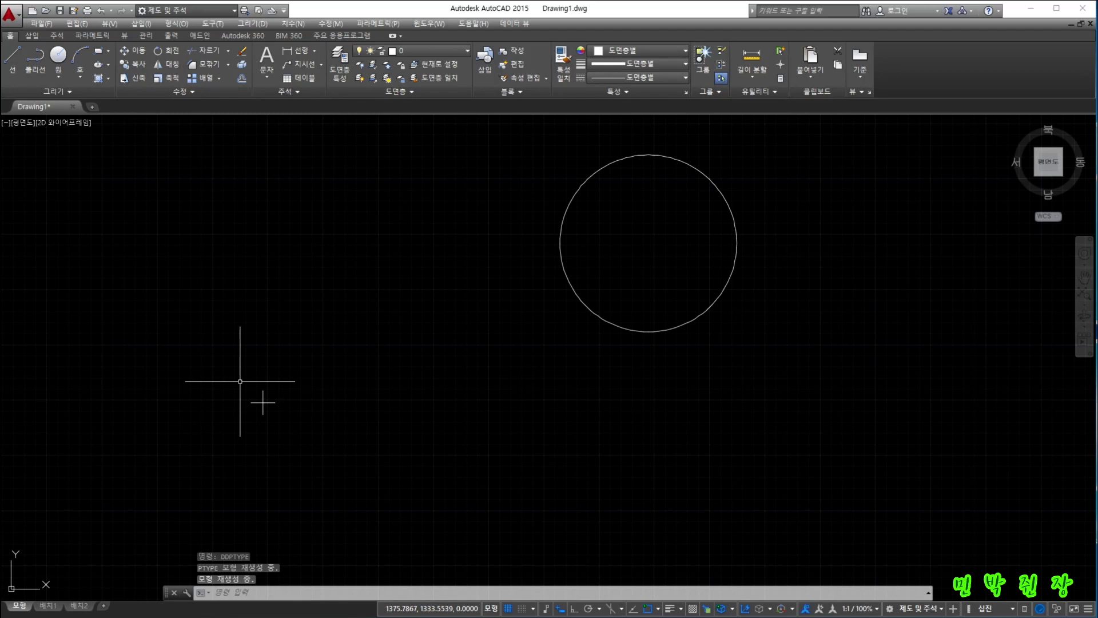
Set the point size to 1 percent in the point style settings
{"action": "type", "text": "ddp"}
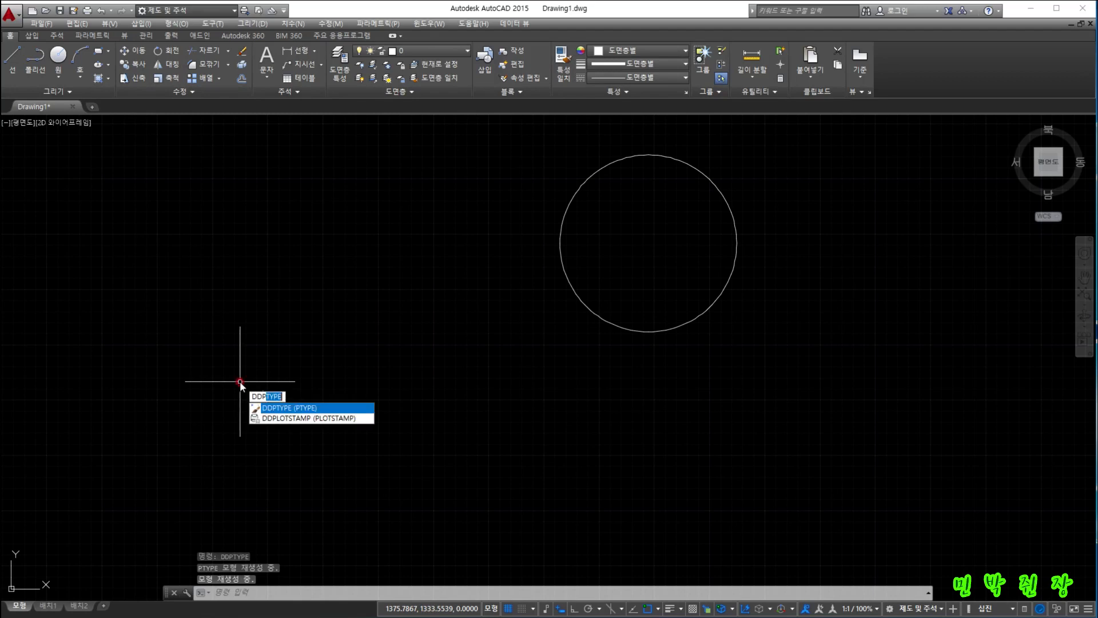
{"action": "key", "text": "Return"}
{"action": "left_click_drag", "start_coordinate": [460, 335], "coordinate": [429, 337]}
{"action": "type", "text": "1"}
{"action": "key", "text": "Return"}
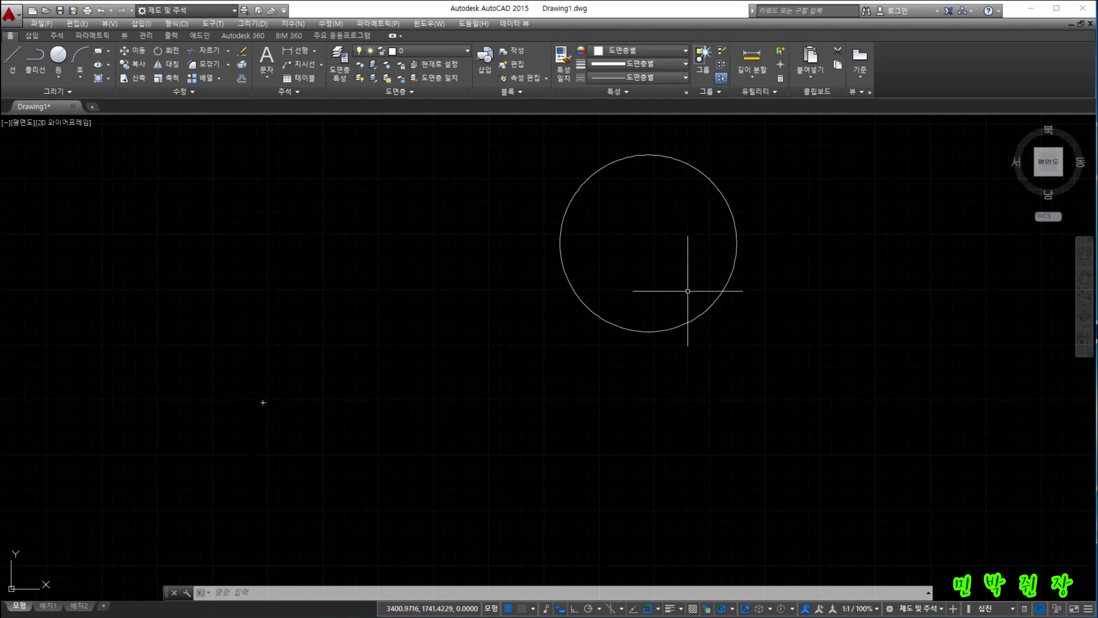
Try moving the circle by its center onto the point, and undo the move
{"action": "left_click", "coordinate": [636, 332]}
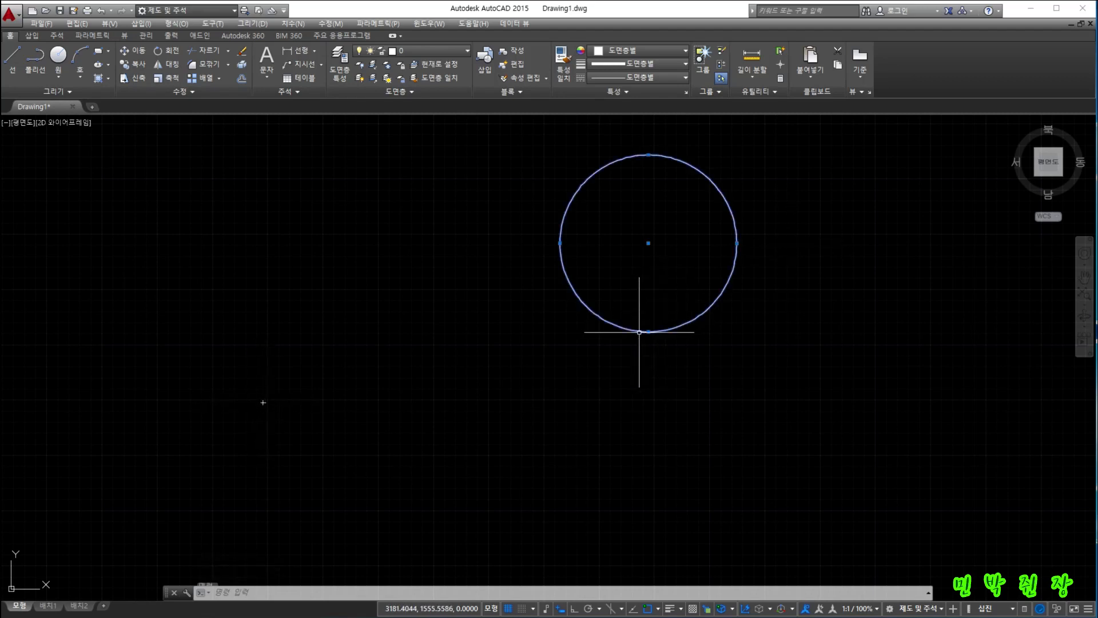
{"action": "left_click", "coordinate": [131, 55]}
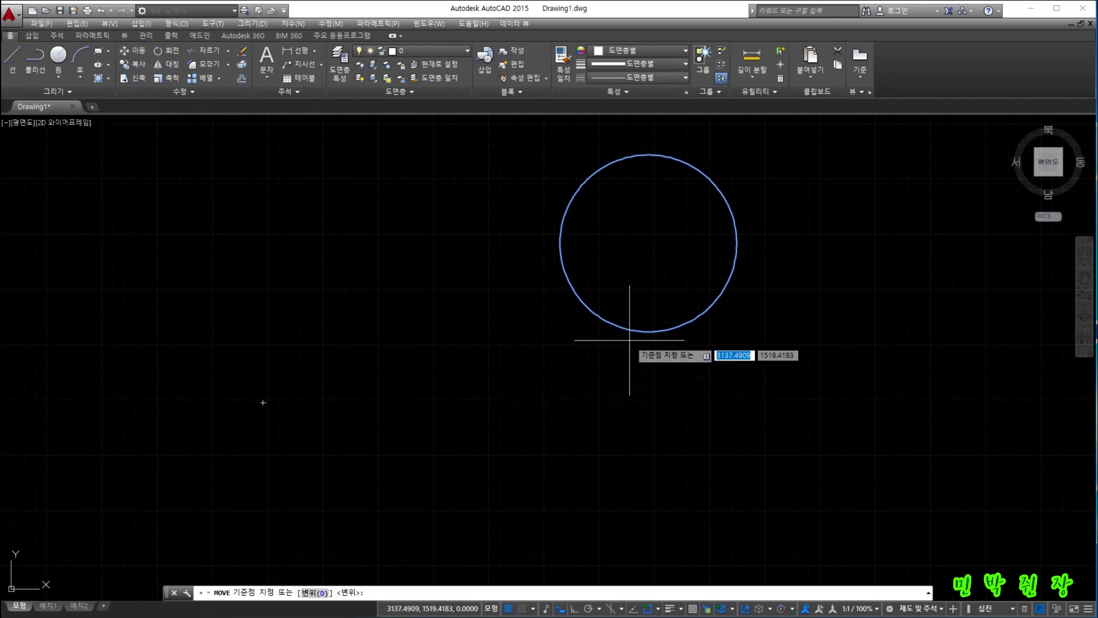
{"action": "left_click", "coordinate": [648, 243]}
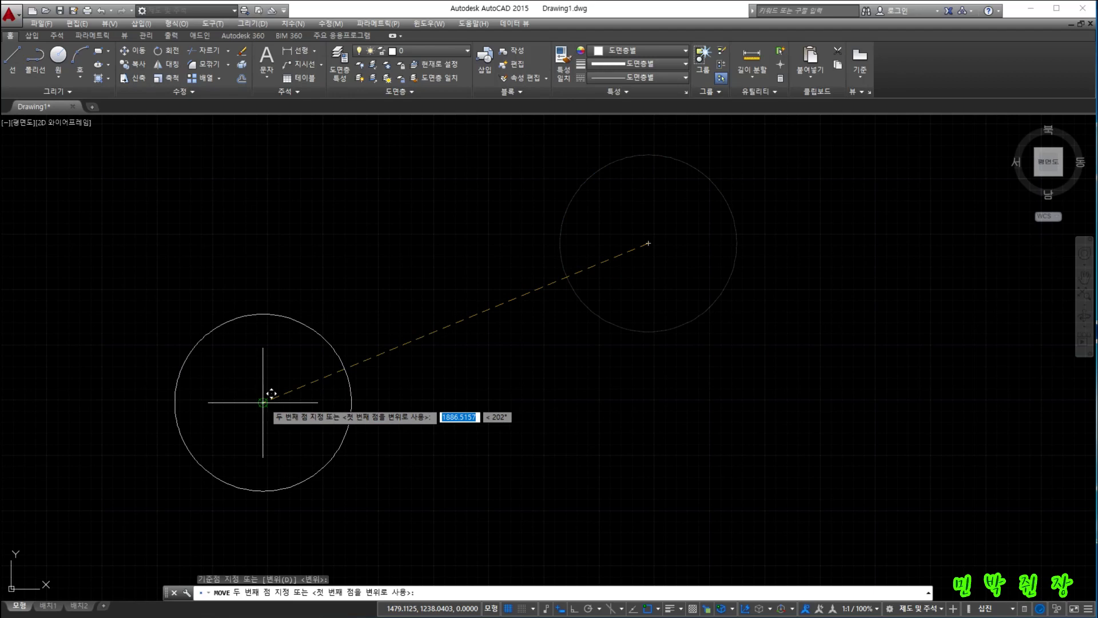
{"action": "left_click", "coordinate": [263, 402]}
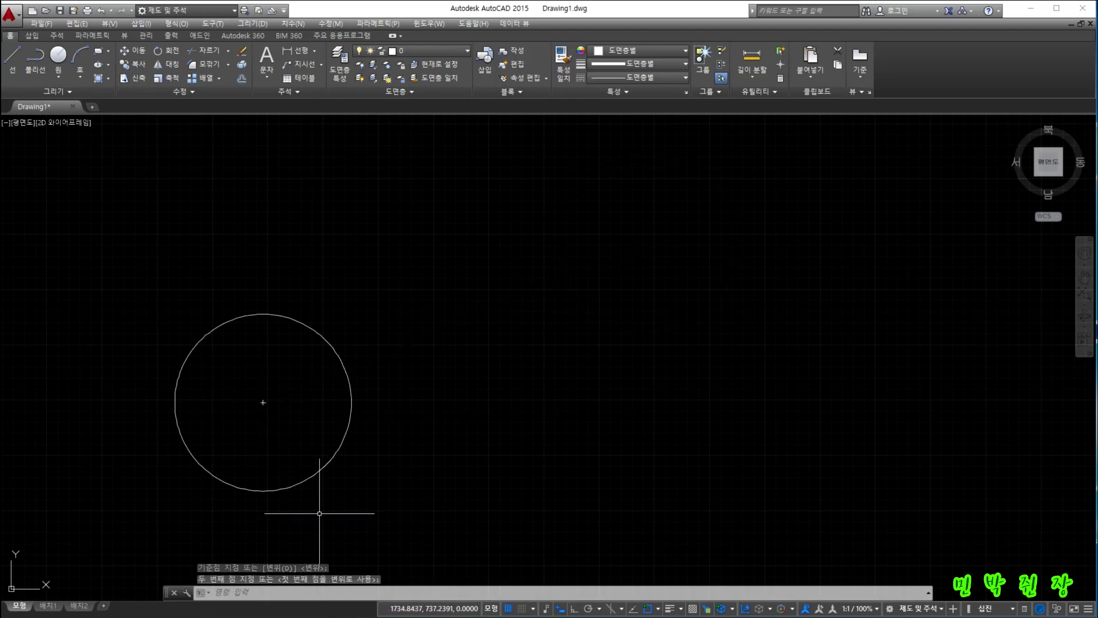
{"action": "left_click", "coordinate": [100, 11]}
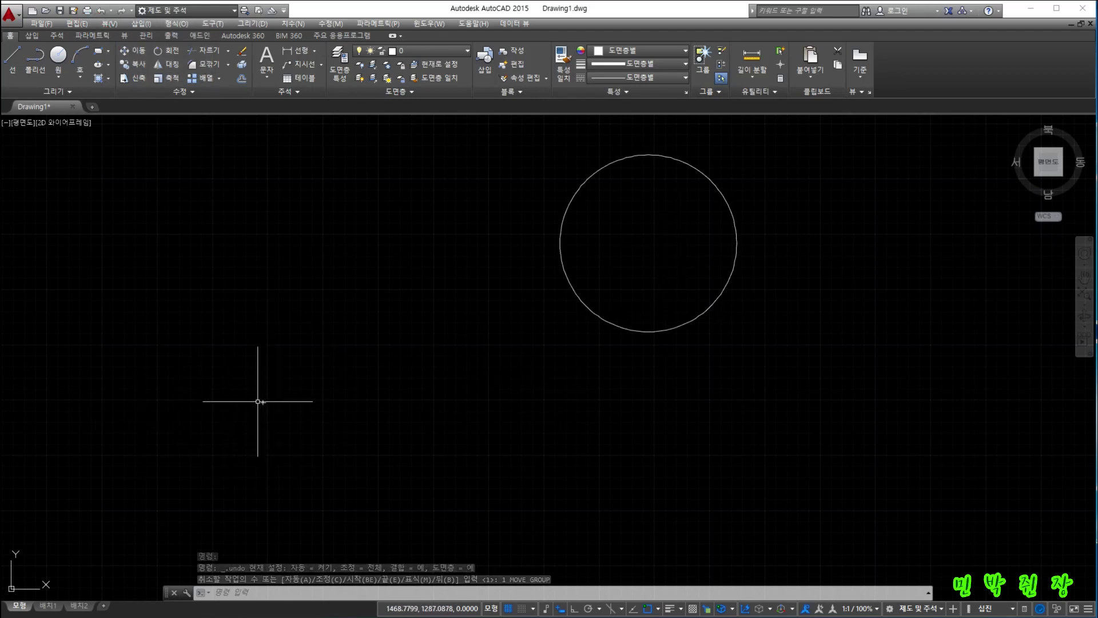
Check the object snap options, and move the circle by its left quadrant onto the point marker
{"action": "left_click", "coordinate": [658, 609]}
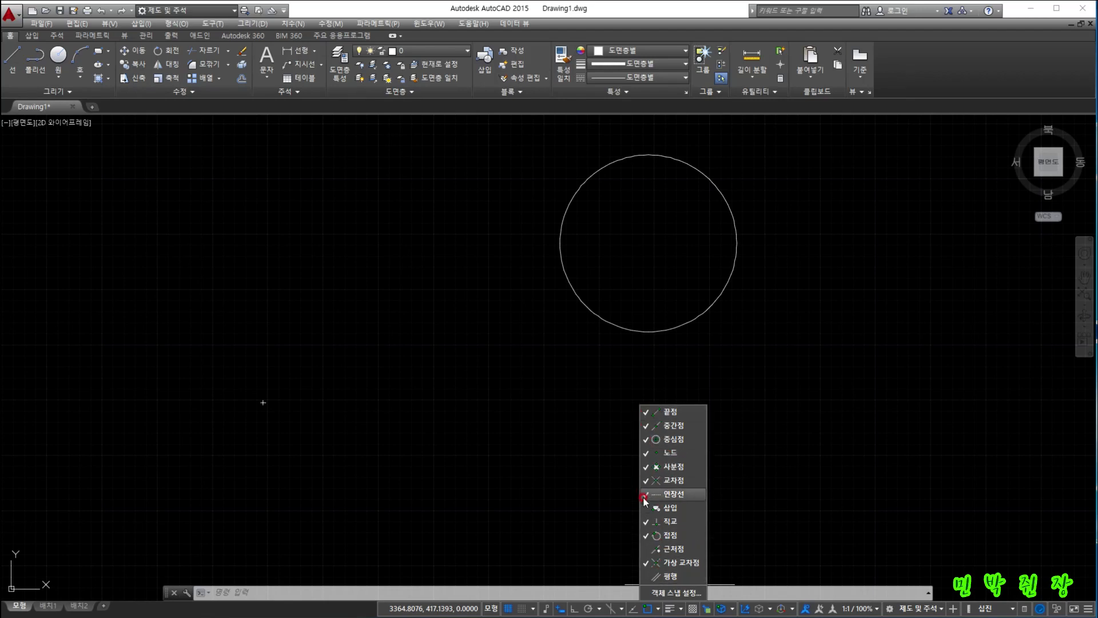
{"action": "left_click", "coordinate": [492, 484]}
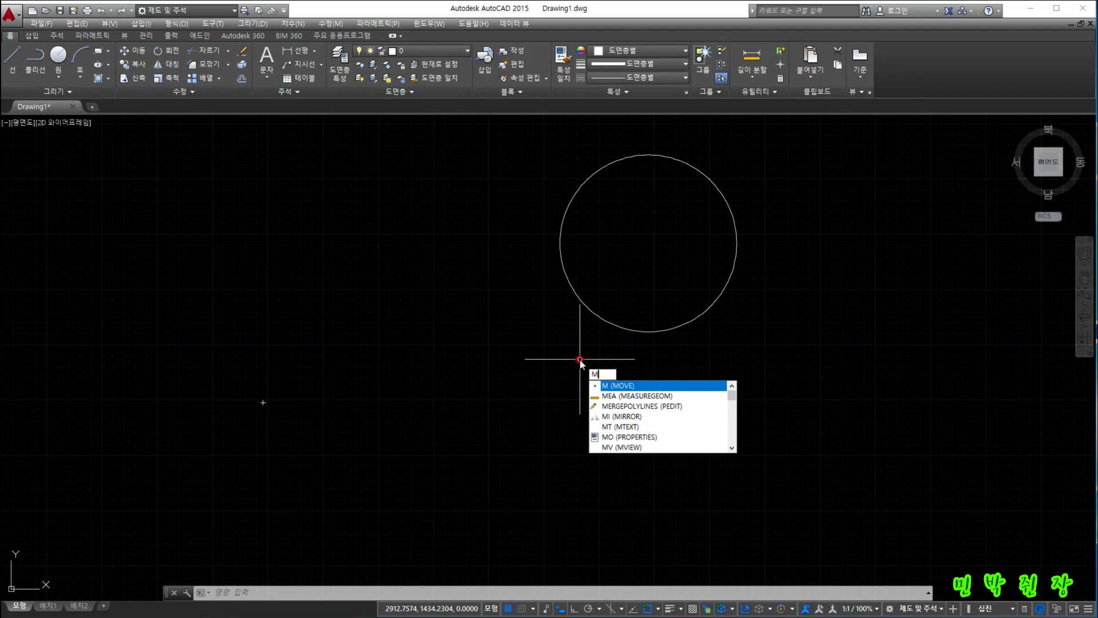
{"action": "key", "text": "Return"}
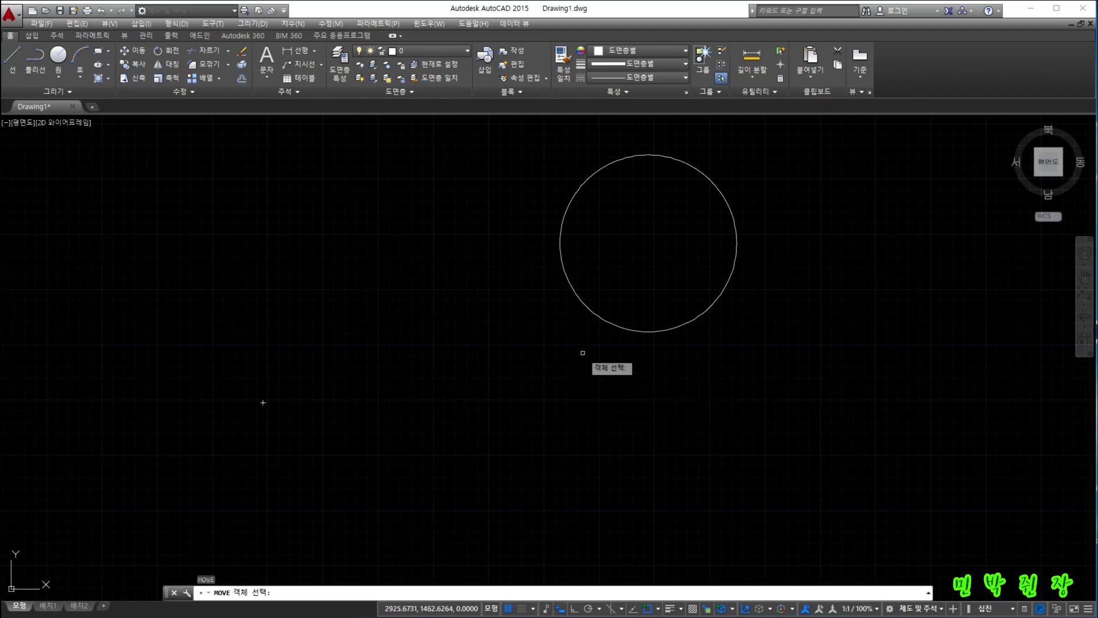
{"action": "left_click", "coordinate": [535, 140]}
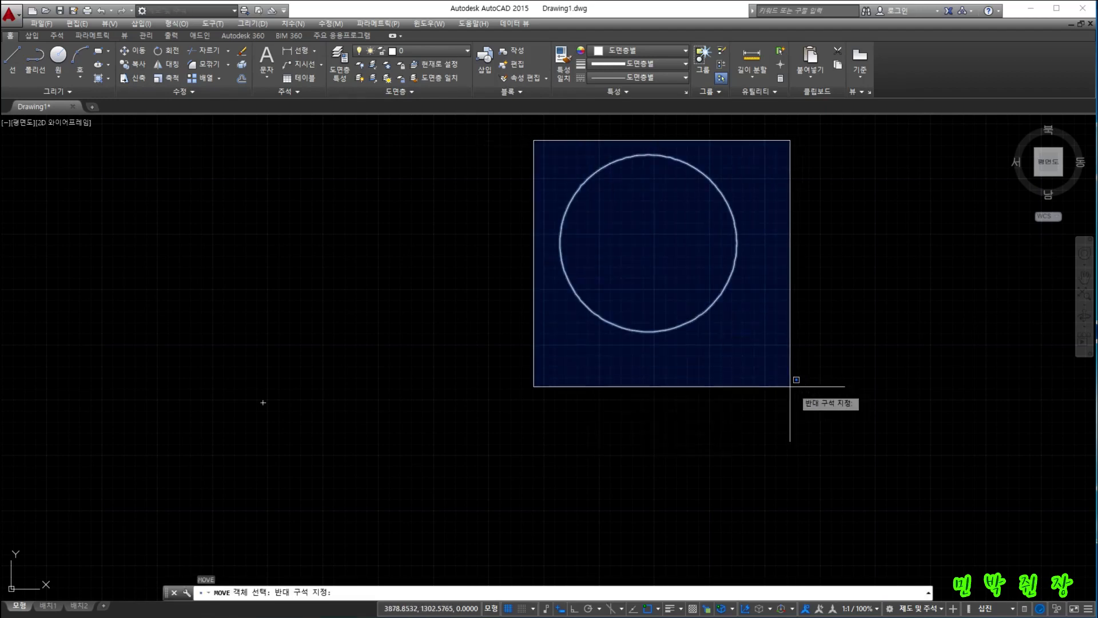
{"action": "left_click", "coordinate": [734, 361]}
{"action": "left_click", "coordinate": [535, 142]}
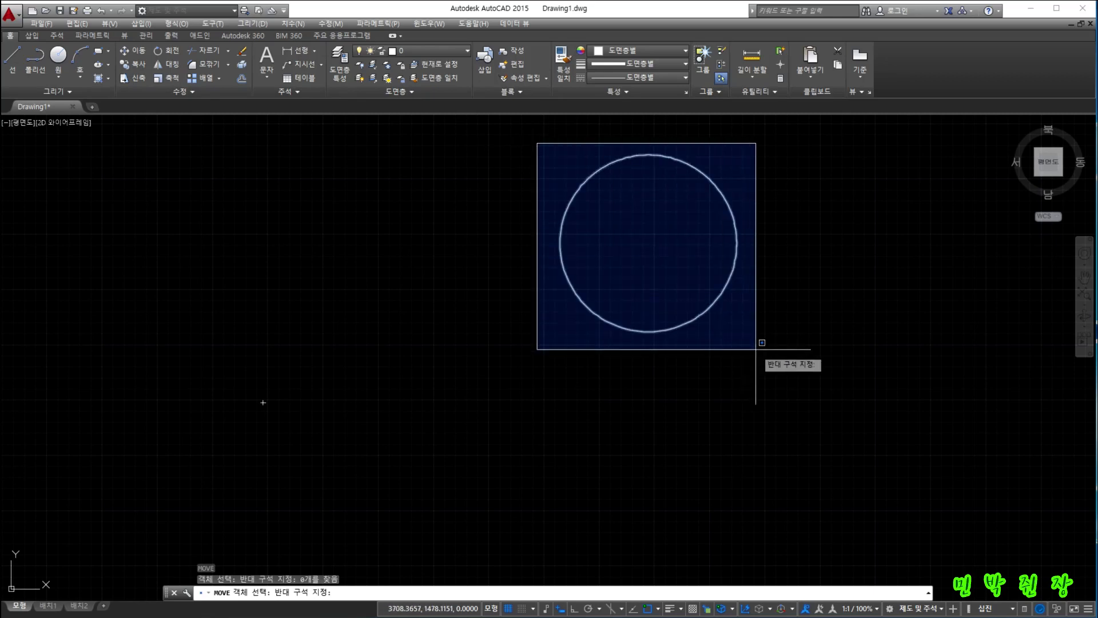
{"action": "left_click", "coordinate": [756, 350]}
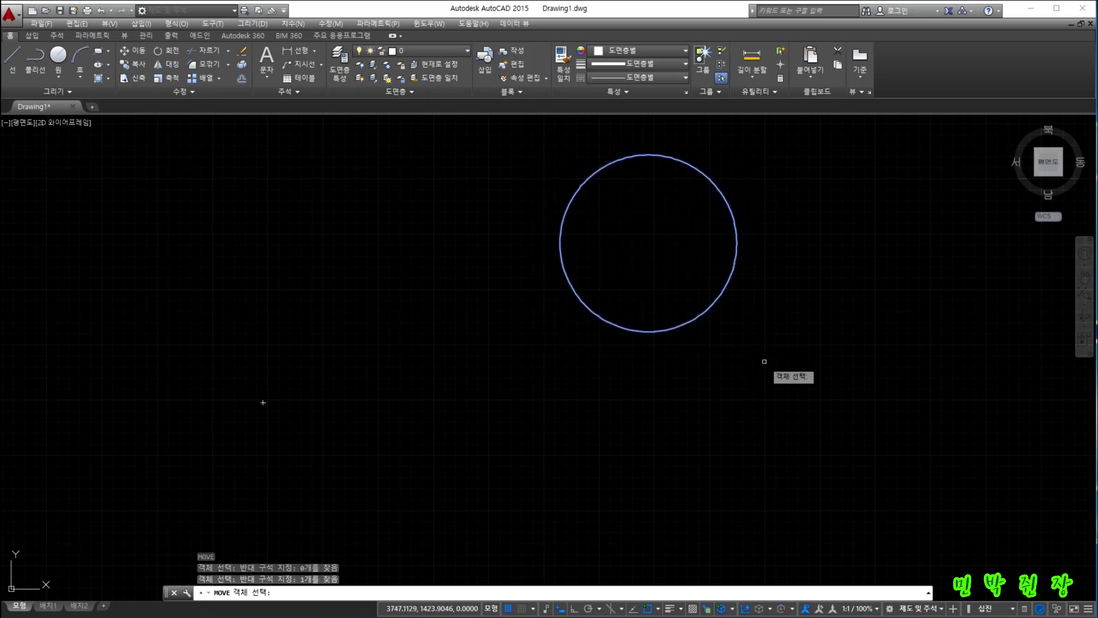
{"action": "key", "text": "Return"}
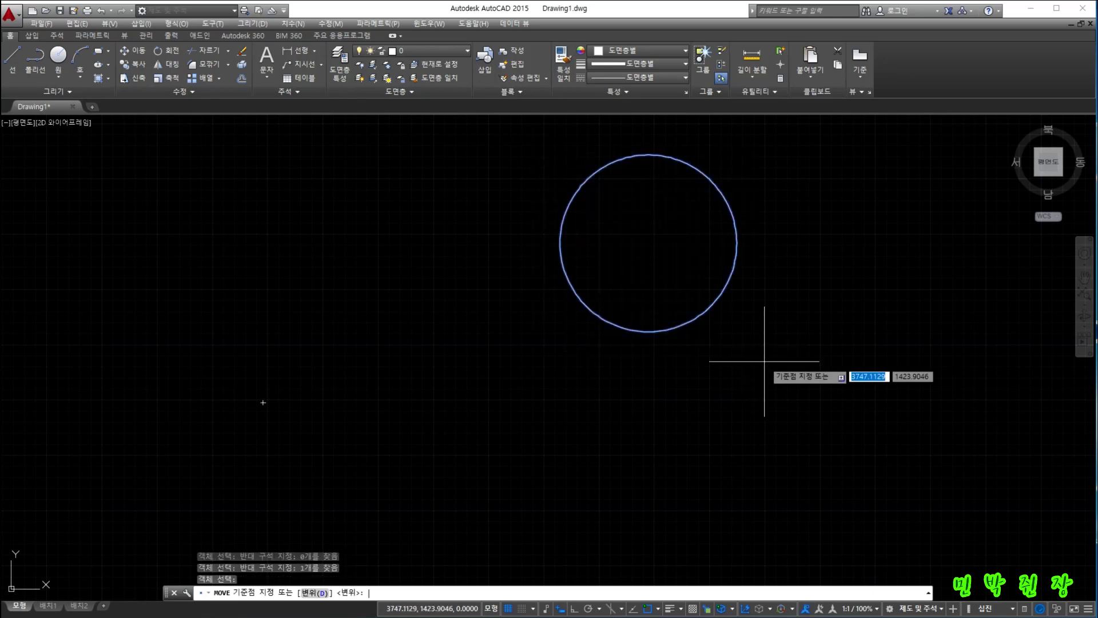
{"action": "left_click", "coordinate": [560, 243]}
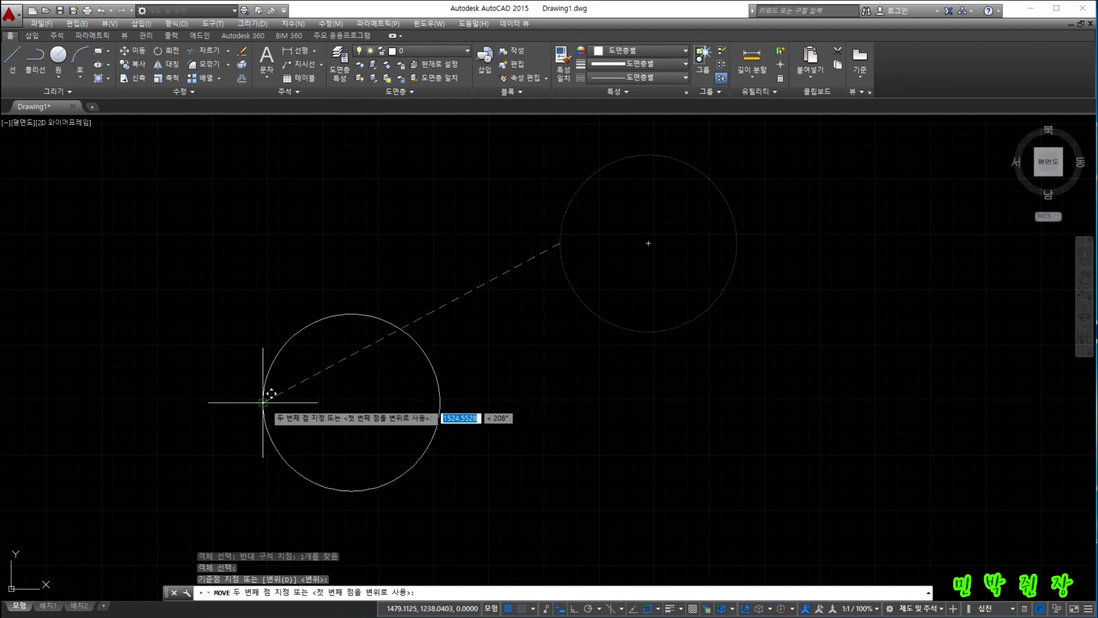
{"action": "left_click", "coordinate": [264, 403]}
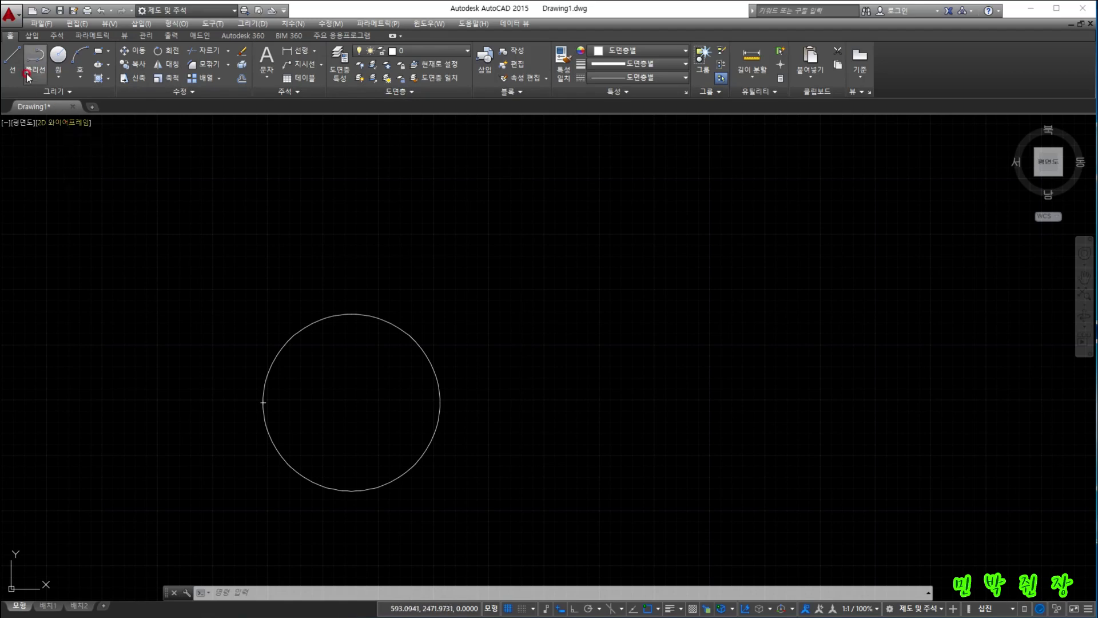
Draw a single line about 1183 long, sloping down to the right at about 42 degrees, beside the circle
{"action": "left_click", "coordinate": [13, 57]}
{"action": "left_click", "coordinate": [486, 224]}
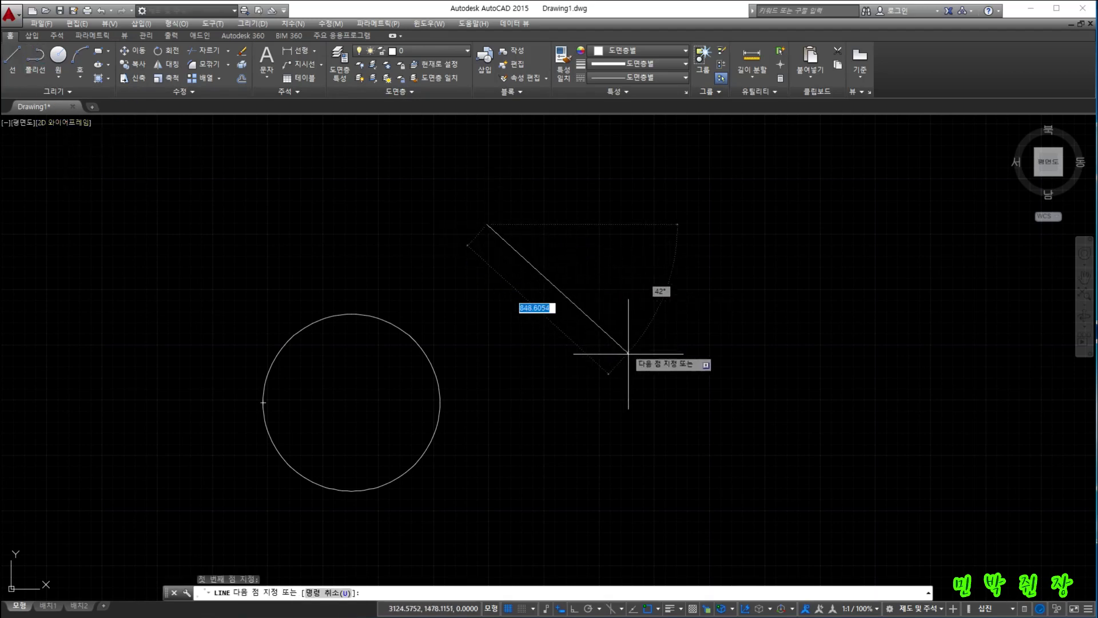
{"action": "left_click", "coordinate": [681, 400]}
{"action": "key", "text": "Escape"}
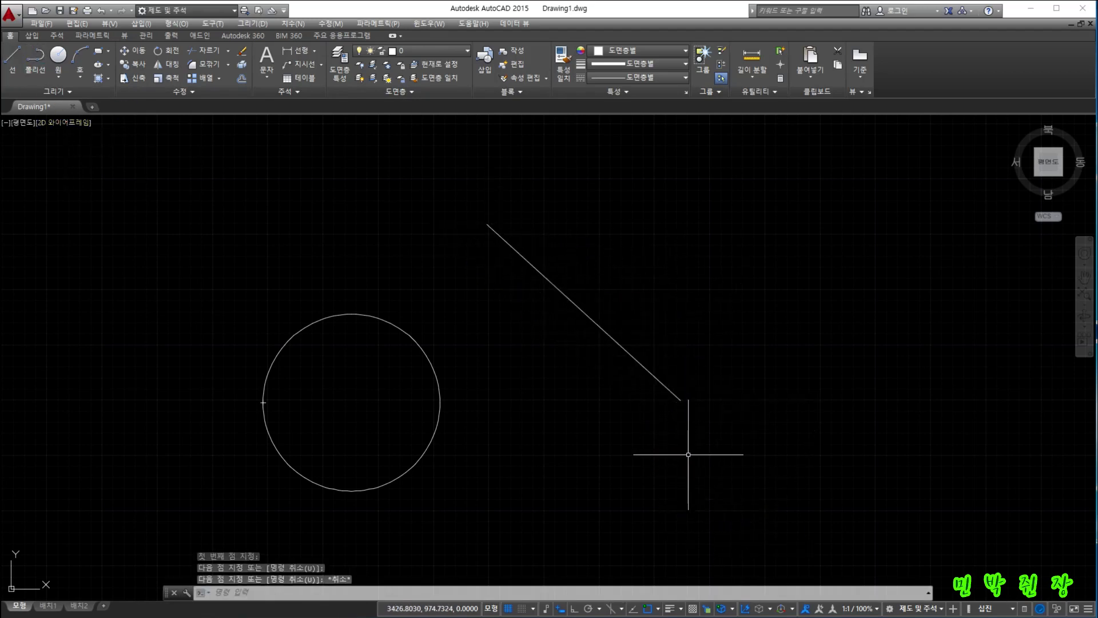
Measure the distance between the two endpoints of the diagonal line
{"action": "left_click", "coordinate": [588, 316]}
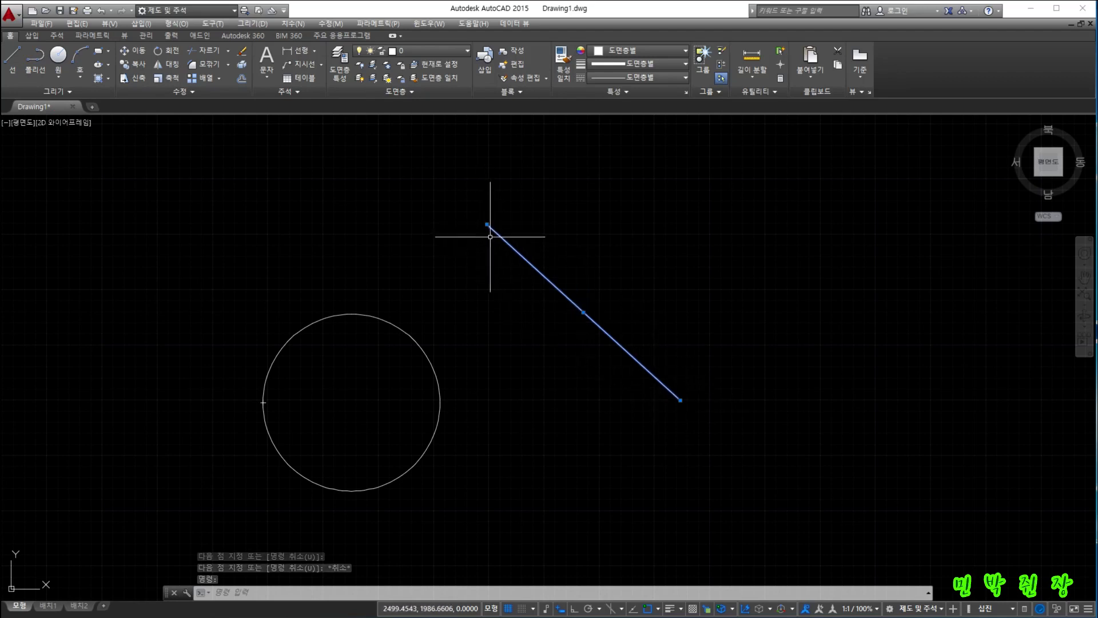
{"action": "key", "text": "Escape"}
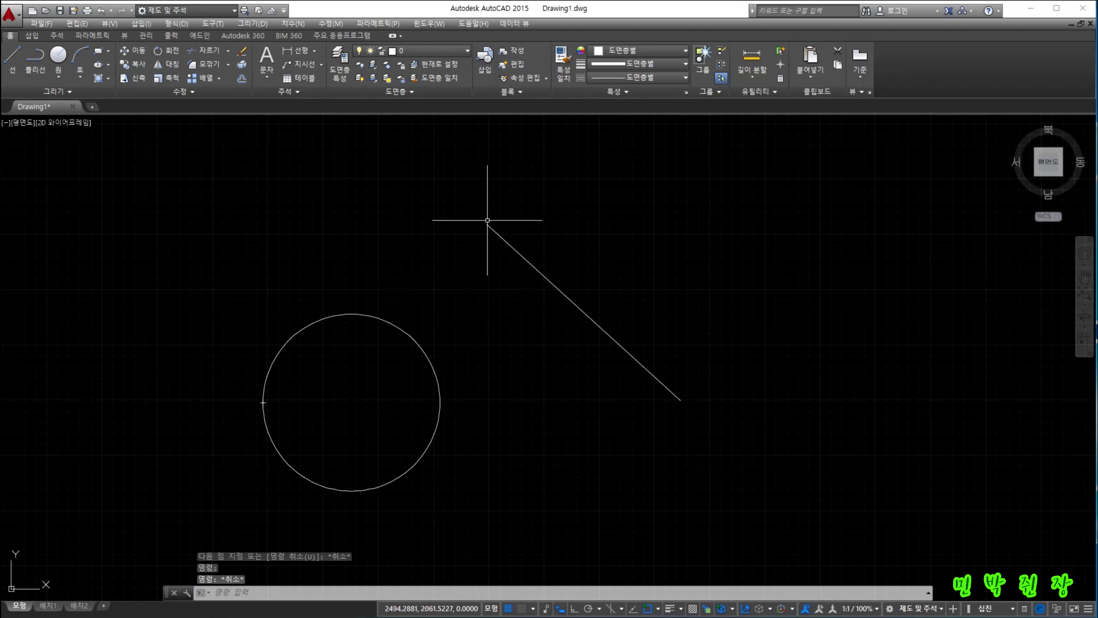
{"action": "mouse_move", "coordinate": [513, 247]}
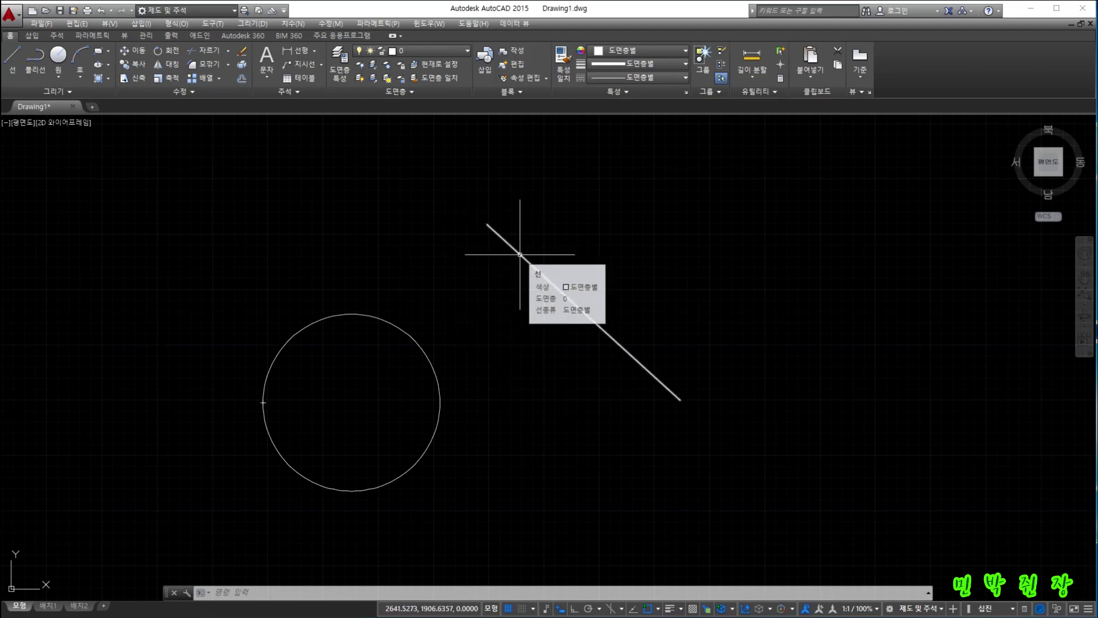
{"action": "left_click", "coordinate": [535, 268]}
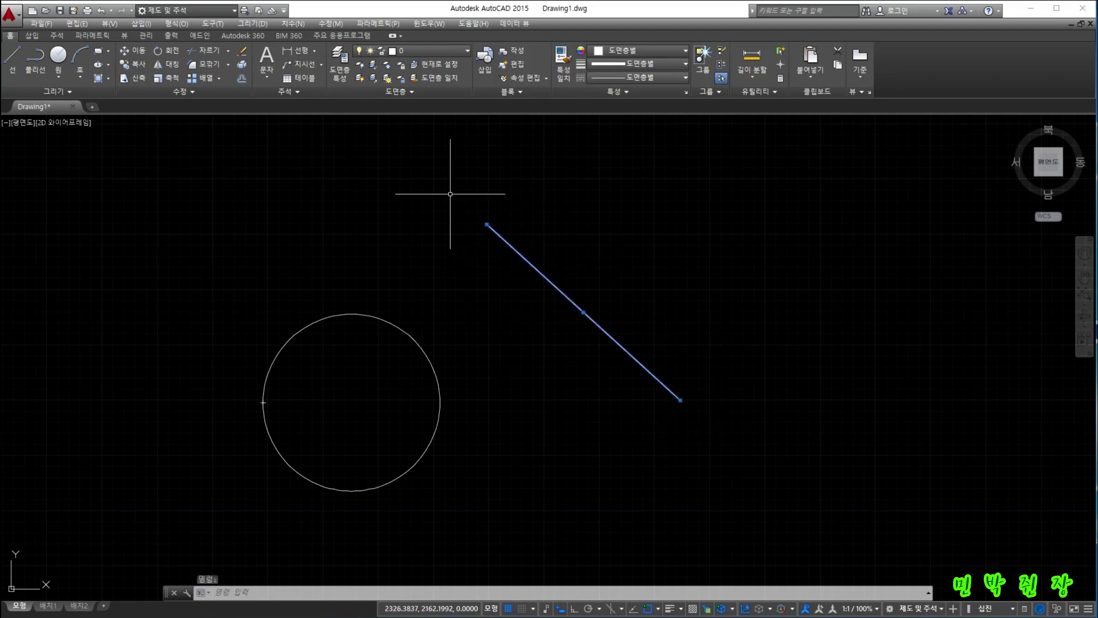
{"action": "left_click", "coordinate": [660, 225]}
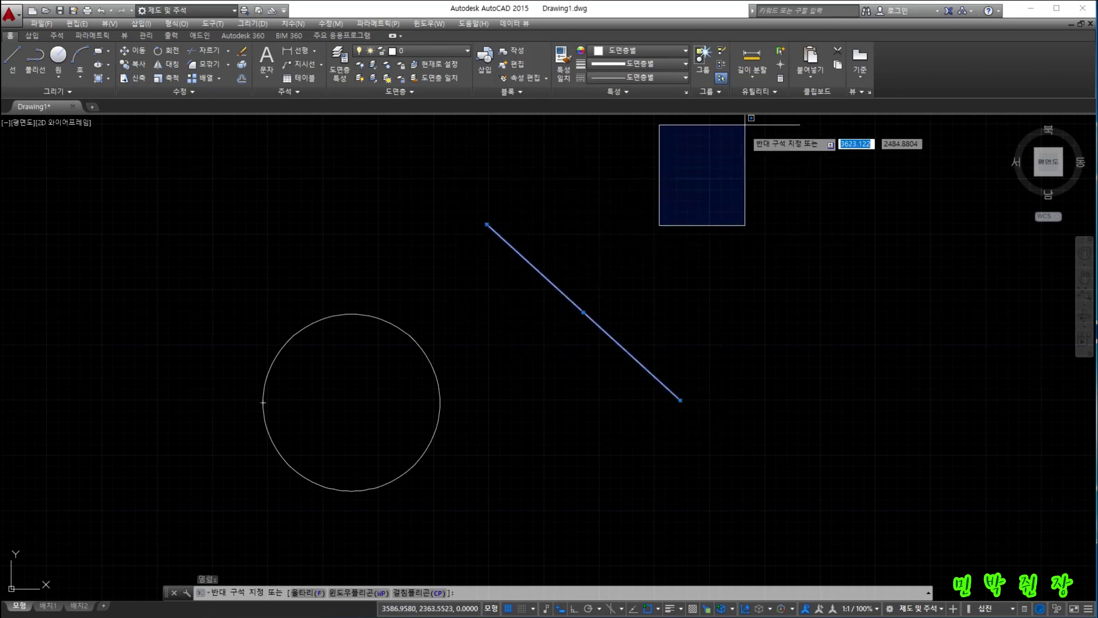
{"action": "left_click", "coordinate": [753, 75]}
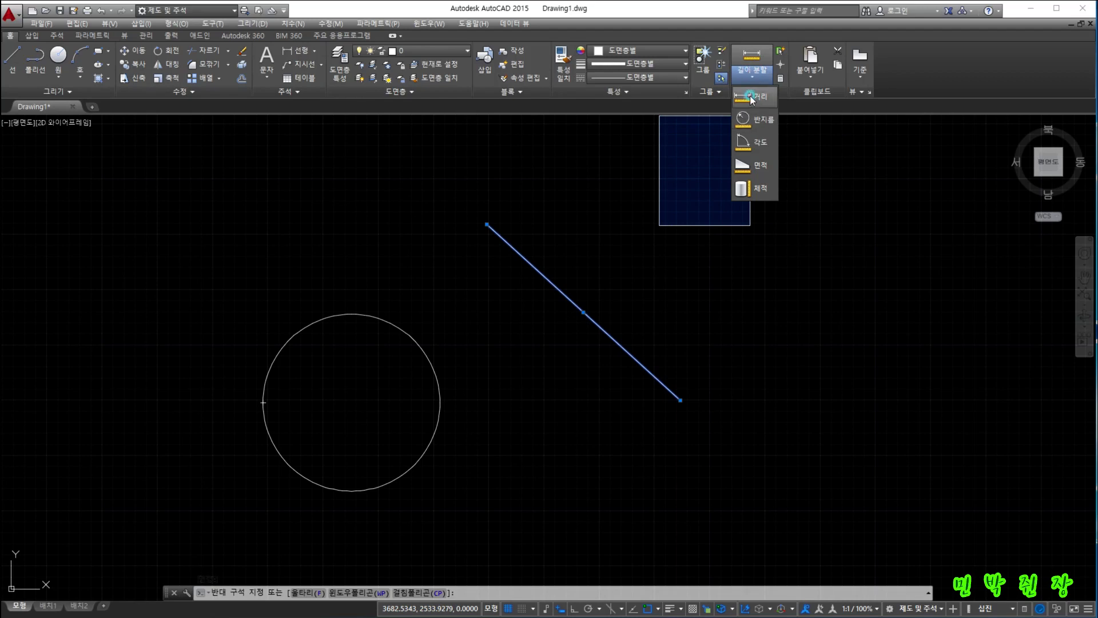
{"action": "left_click", "coordinate": [751, 98]}
{"action": "left_click", "coordinate": [488, 224]}
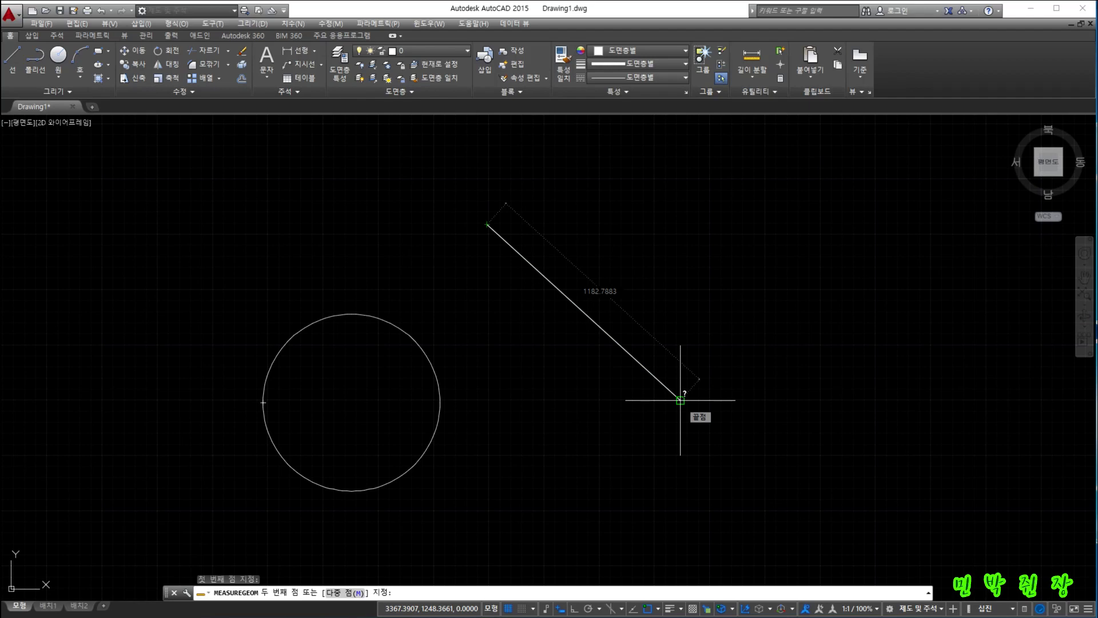
{"action": "key", "text": "Escape"}
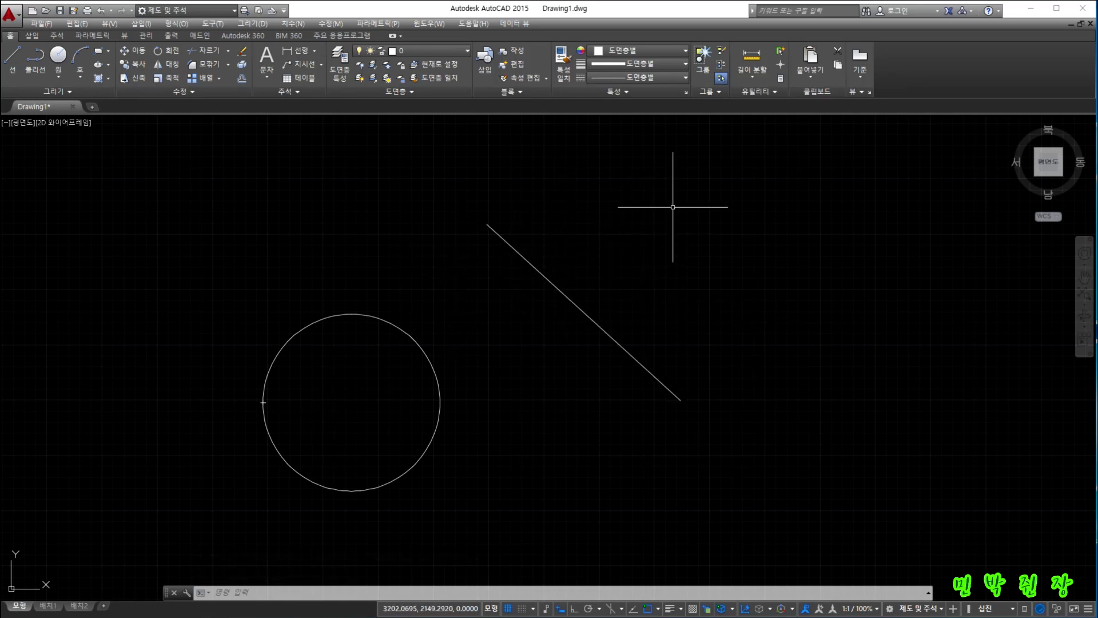
Draw a line 100 long over the diagonal line, starting at its upper endpoint and following its direction
{"action": "left_click", "coordinate": [13, 60]}
{"action": "left_click", "coordinate": [488, 225]}
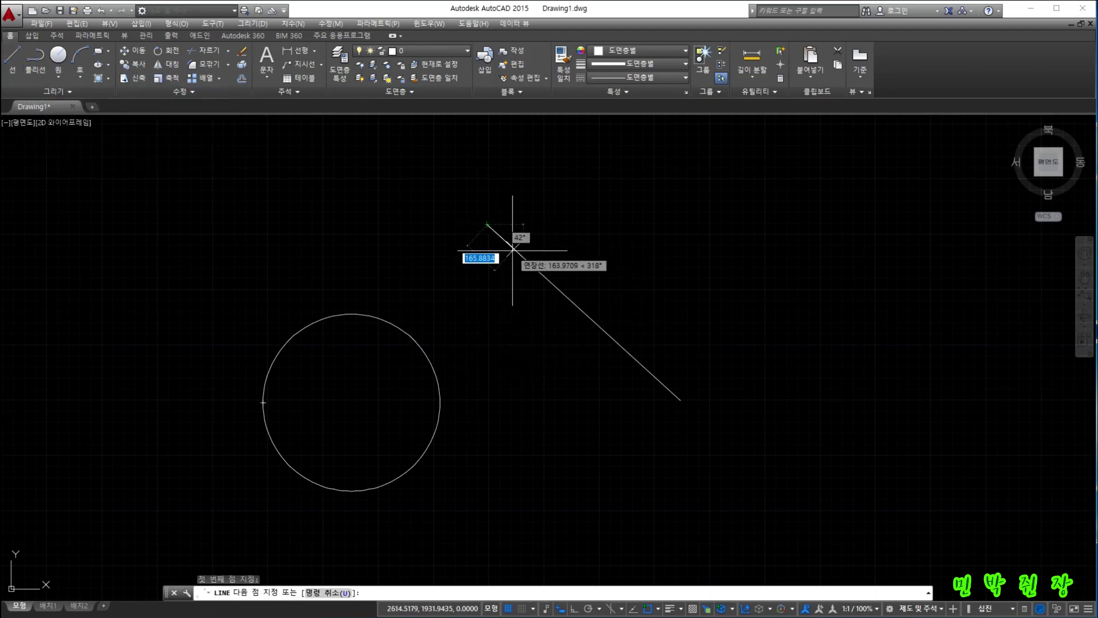
{"action": "type", "text": "100"}
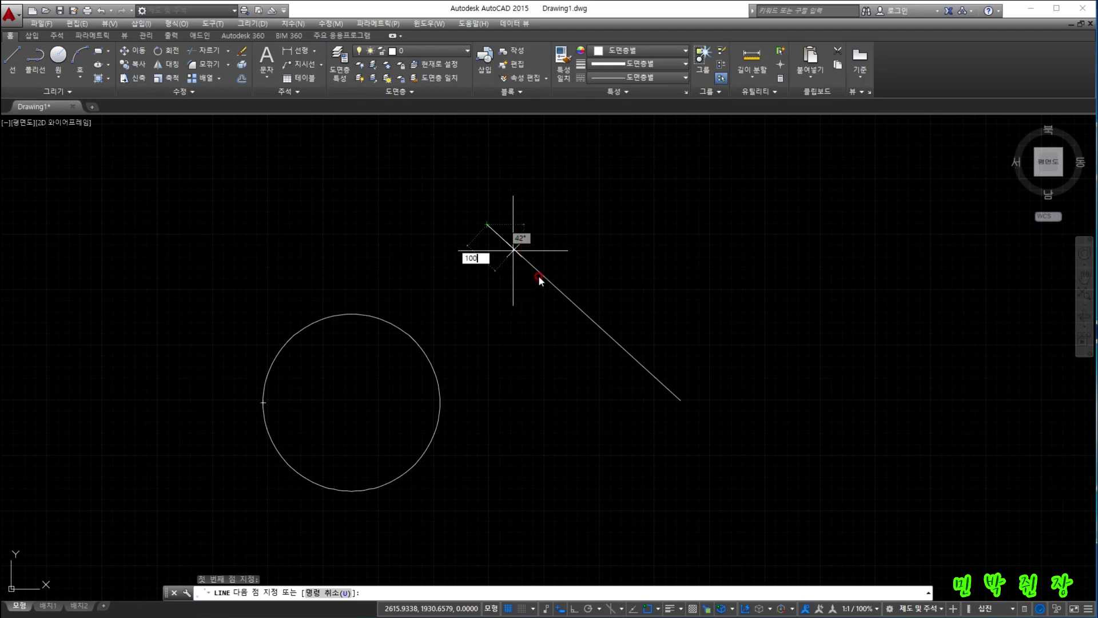
{"action": "key", "text": "Return"}
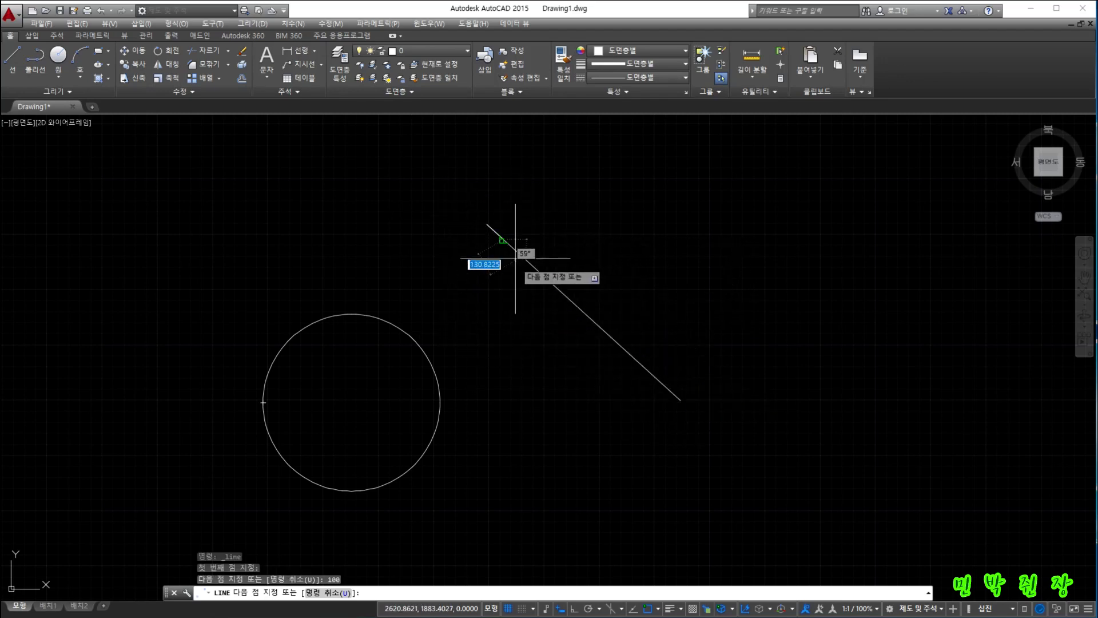
{"action": "key", "text": "Escape"}
Try moving the circle by its right quadrant onto the lower end of the 100-long line, and undo the move
{"action": "scroll", "coordinate": [502, 234], "scroll_direction": "up", "scroll_amount": 3}
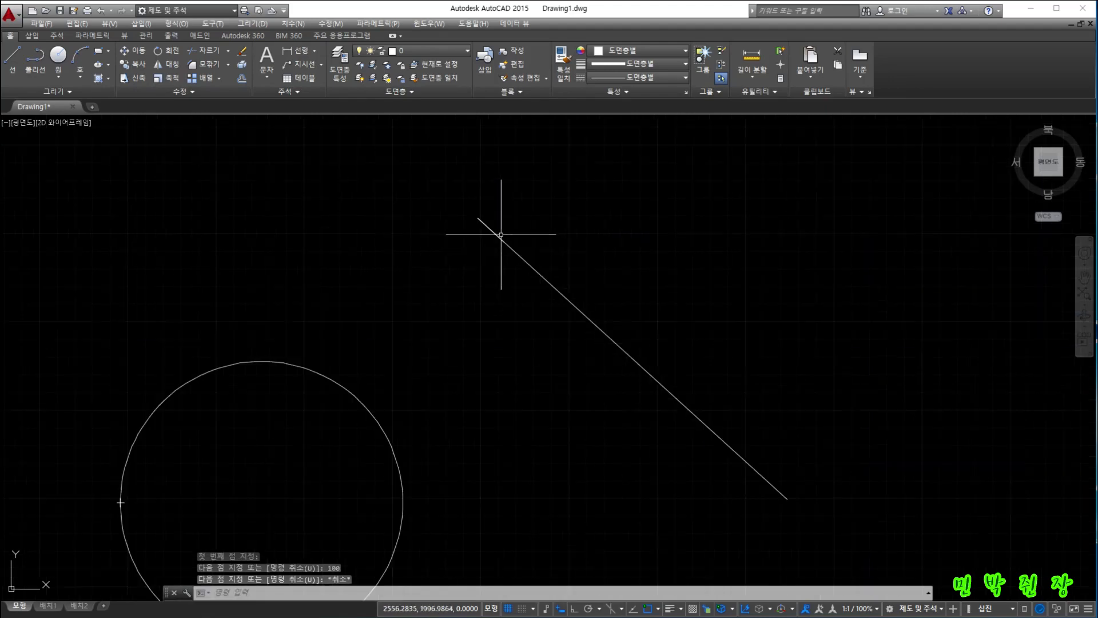
{"action": "scroll", "coordinate": [515, 269], "scroll_direction": "down", "scroll_amount": 1}
{"action": "scroll", "coordinate": [382, 185], "scroll_direction": "down", "scroll_amount": 1}
{"action": "scroll", "coordinate": [384, 188], "scroll_direction": "down", "scroll_amount": 1}
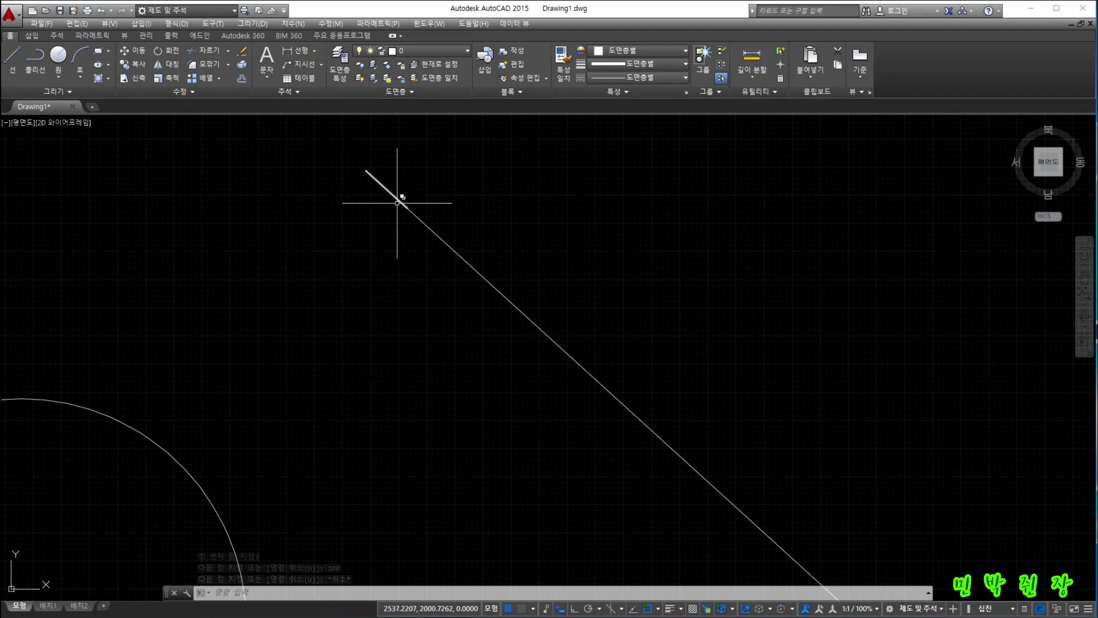
{"action": "scroll", "coordinate": [417, 238], "scroll_direction": "down", "scroll_amount": 6}
{"action": "scroll", "coordinate": [442, 245], "scroll_direction": "down", "scroll_amount": 2}
{"action": "scroll", "coordinate": [409, 236], "scroll_direction": "up", "scroll_amount": 4}
{"action": "left_click", "coordinate": [342, 462]}
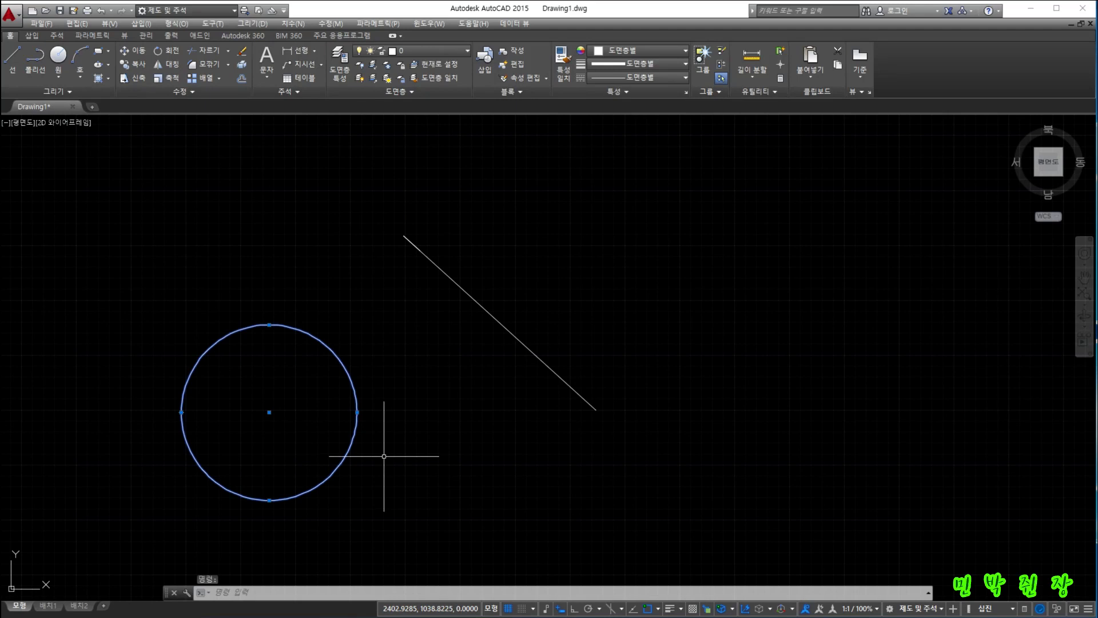
{"action": "key", "text": "Return"}
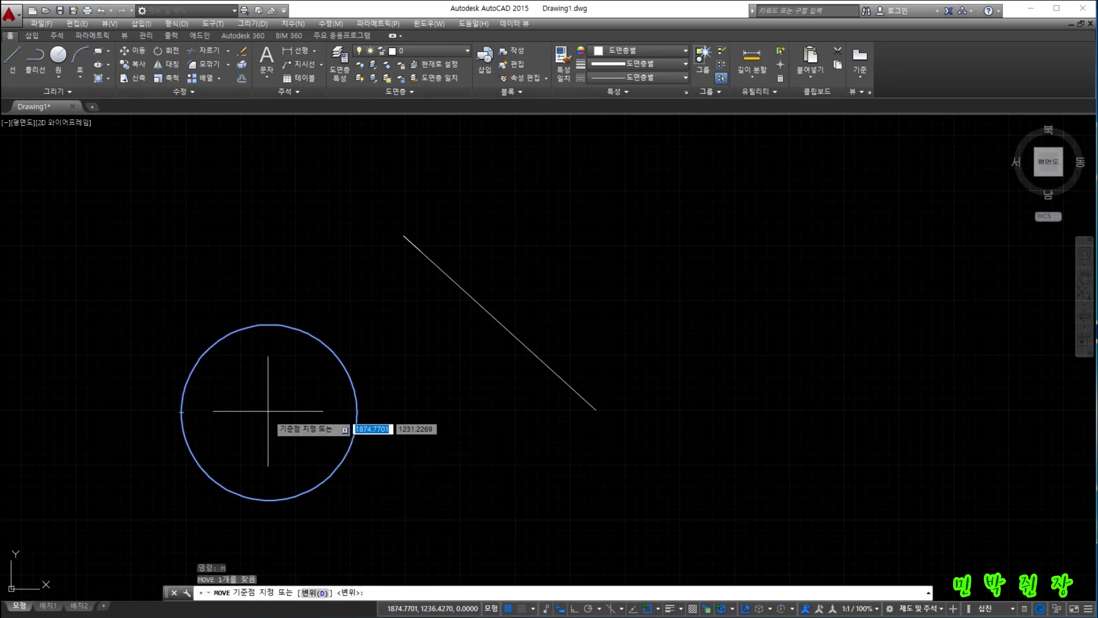
{"action": "left_click", "coordinate": [358, 412]}
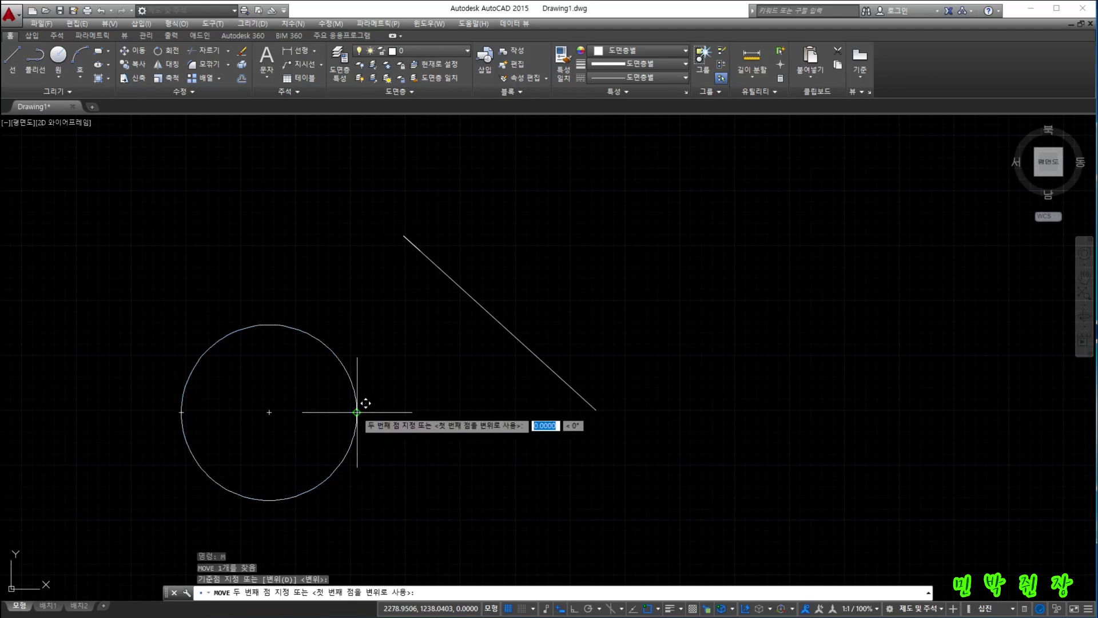
{"action": "left_click", "coordinate": [420, 250]}
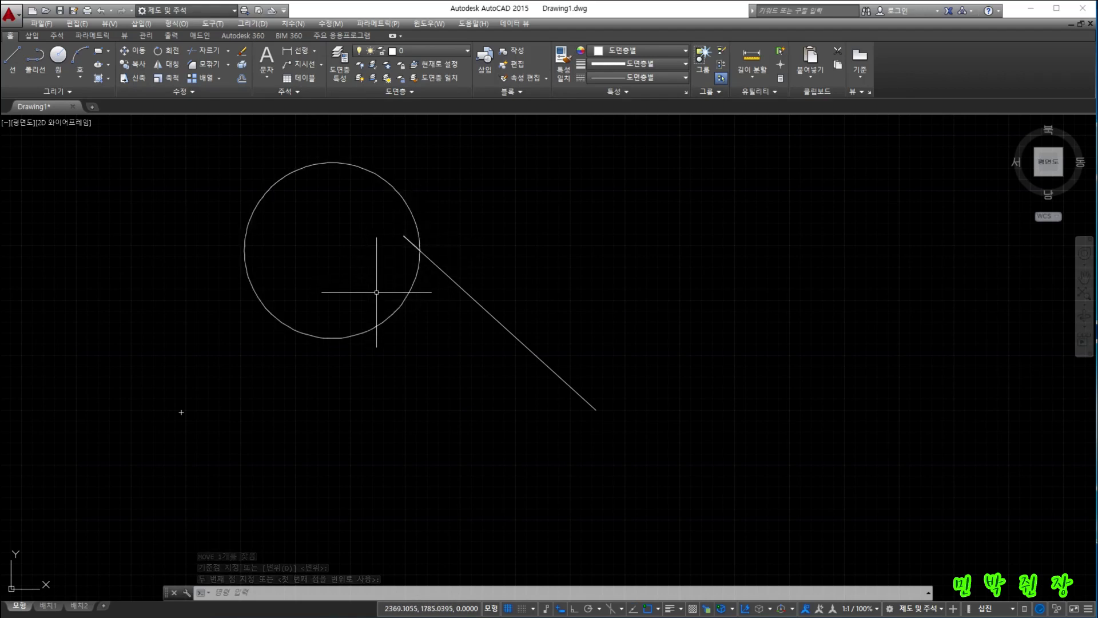
{"action": "key", "text": "ctrl+z"}
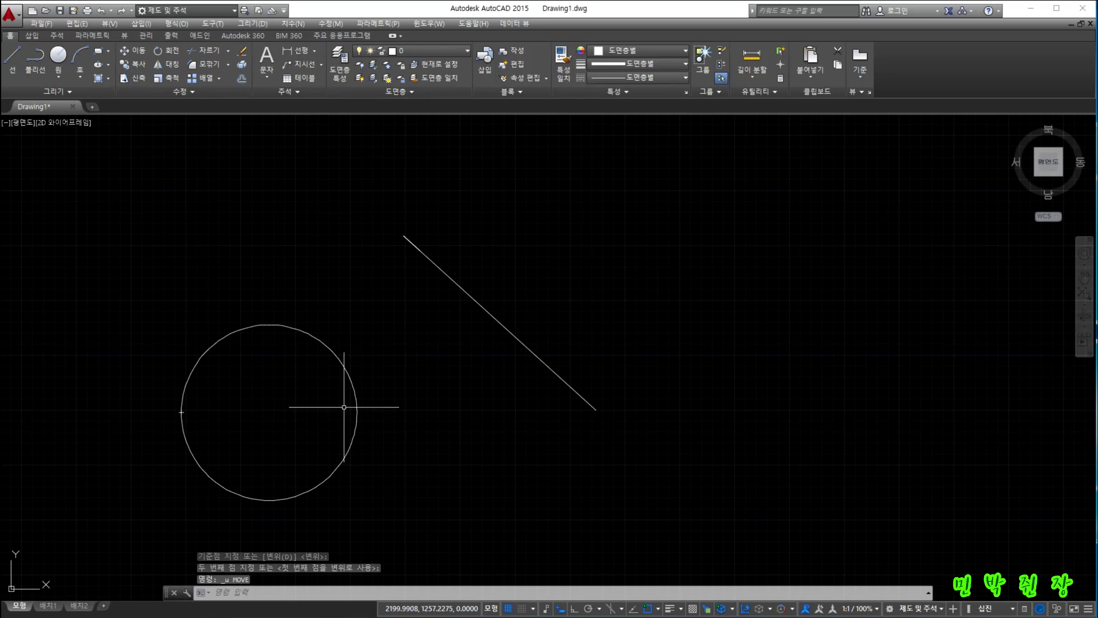
Move the circle by its center onto the lower end of the 100-long line
{"action": "left_click", "coordinate": [355, 442]}
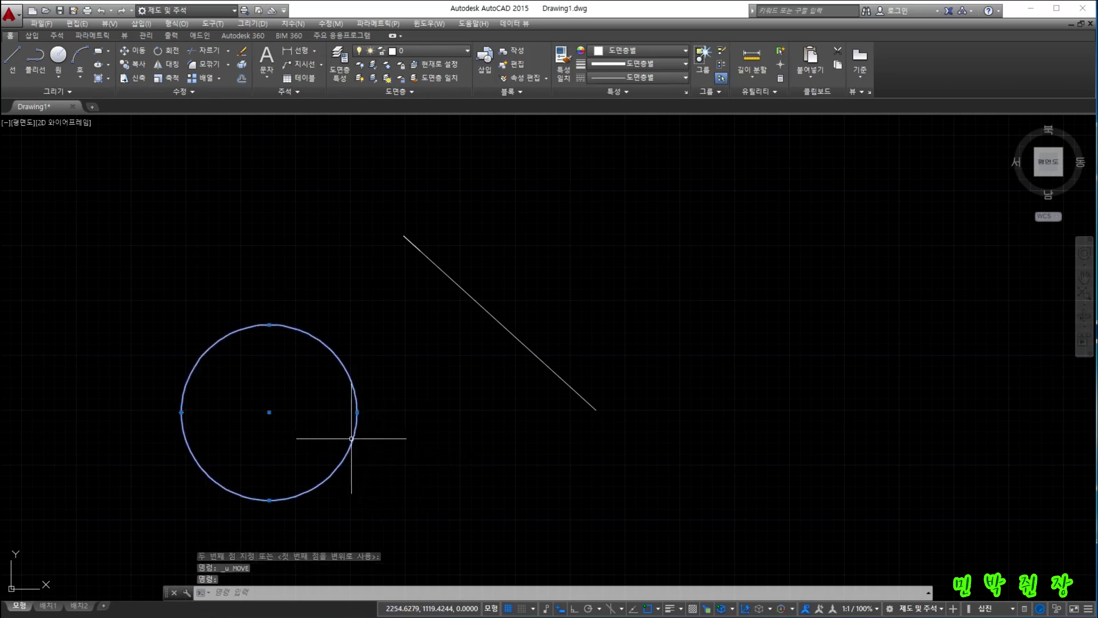
{"action": "left_click", "coordinate": [136, 53]}
{"action": "left_click", "coordinate": [269, 411]}
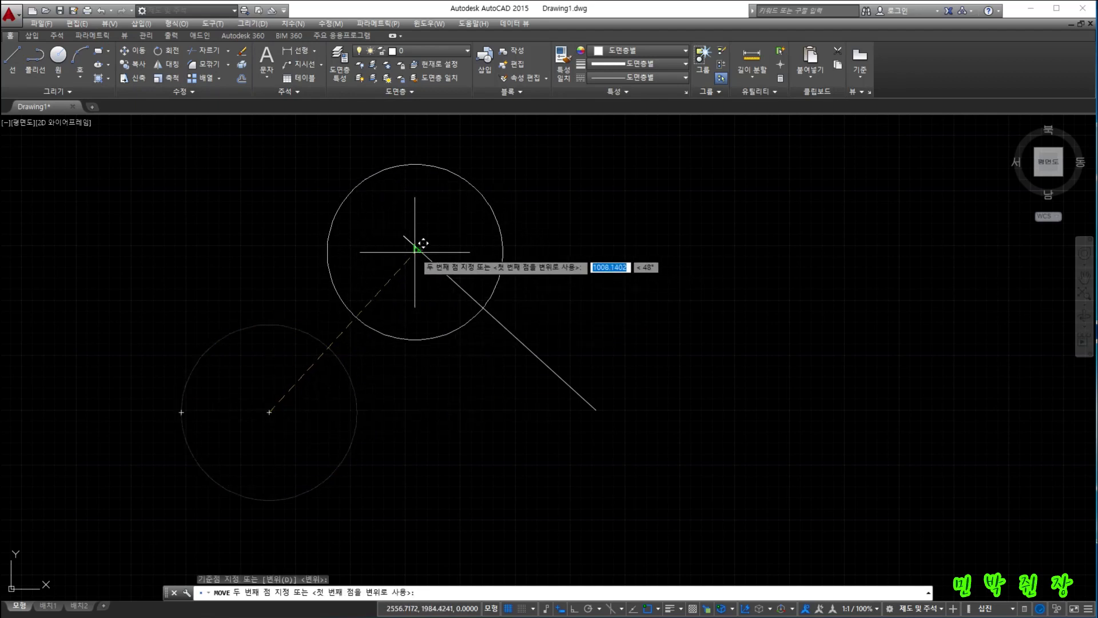
{"action": "scroll", "coordinate": [426, 239], "scroll_direction": "up", "scroll_amount": 6}
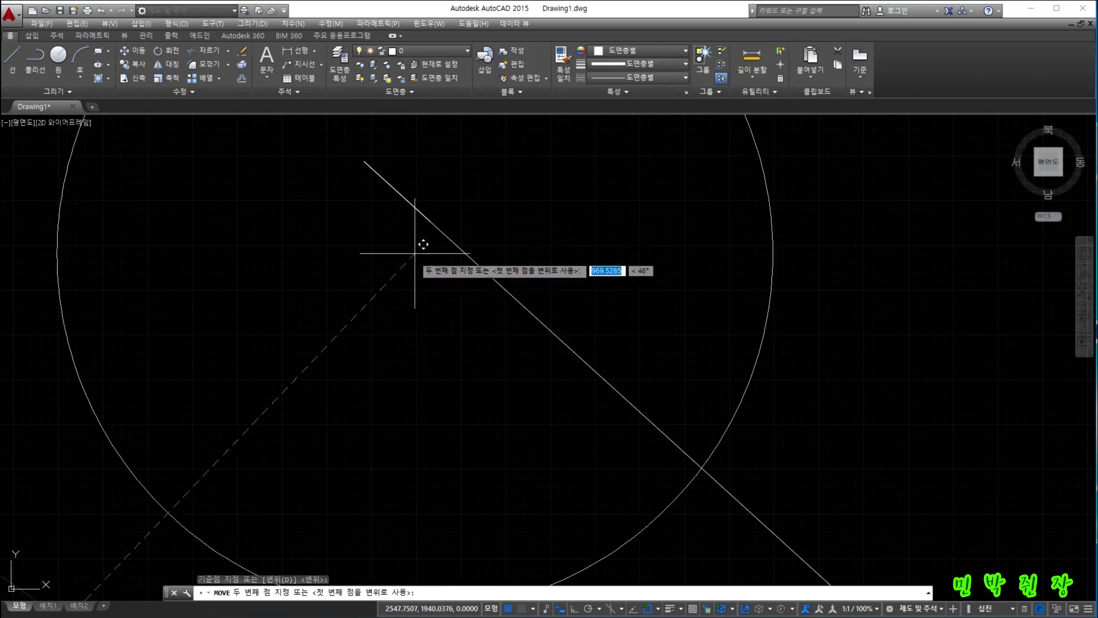
{"action": "left_click", "coordinate": [430, 221]}
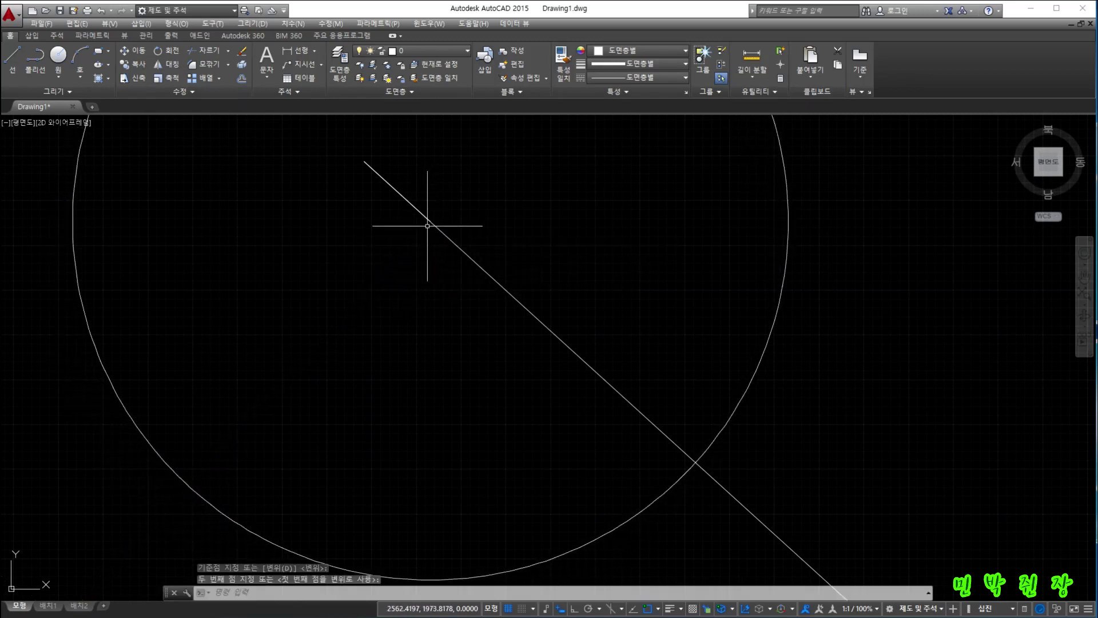
Delete the circle, the point and both lines from the drawing
{"action": "scroll", "coordinate": [438, 311], "scroll_direction": "down", "scroll_amount": 4}
{"action": "scroll", "coordinate": [497, 454], "scroll_direction": "down", "scroll_amount": 6}
{"action": "left_click", "coordinate": [343, 344]}
{"action": "left_click", "coordinate": [653, 546]}
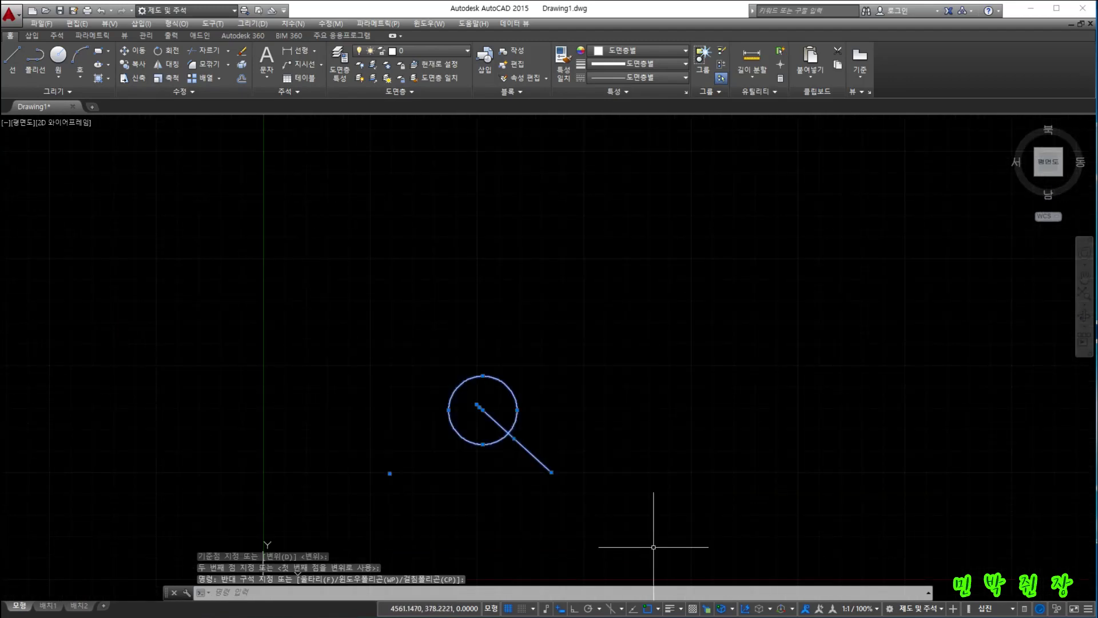
{"action": "key", "text": "Delete"}
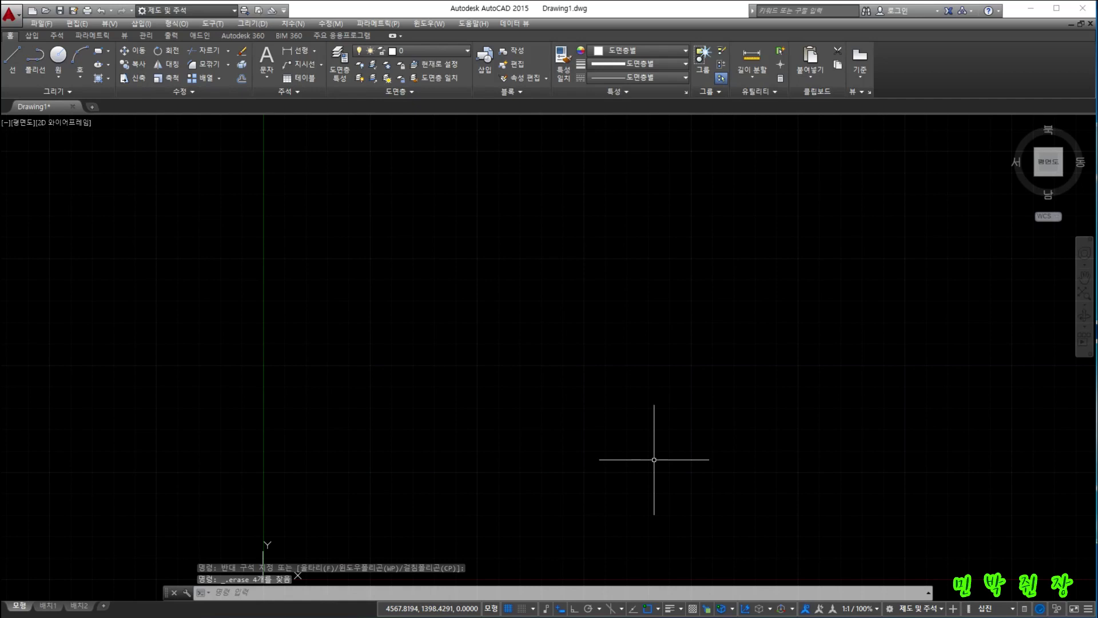
Draw a circle with a radius of about 686 in the empty drawing area
{"action": "left_click", "coordinate": [389, 568]}
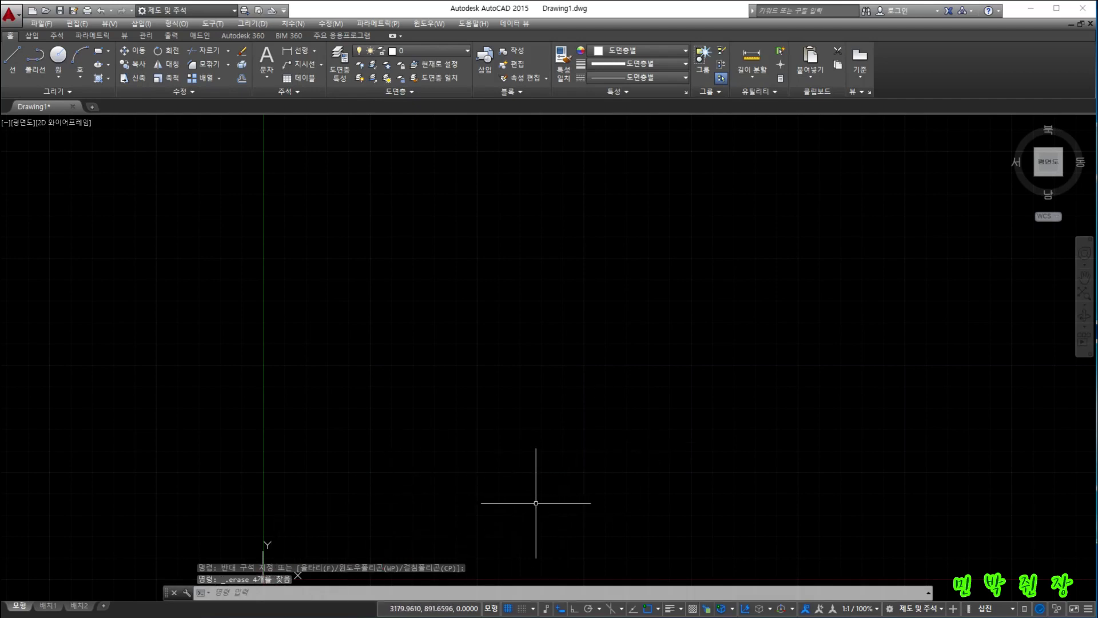
{"action": "middle_click_drag", "start_coordinate": [536, 503], "coordinate": [437, 430]}
{"action": "left_click", "coordinate": [78, 103]}
{"action": "mouse_move", "coordinate": [79, 103]}
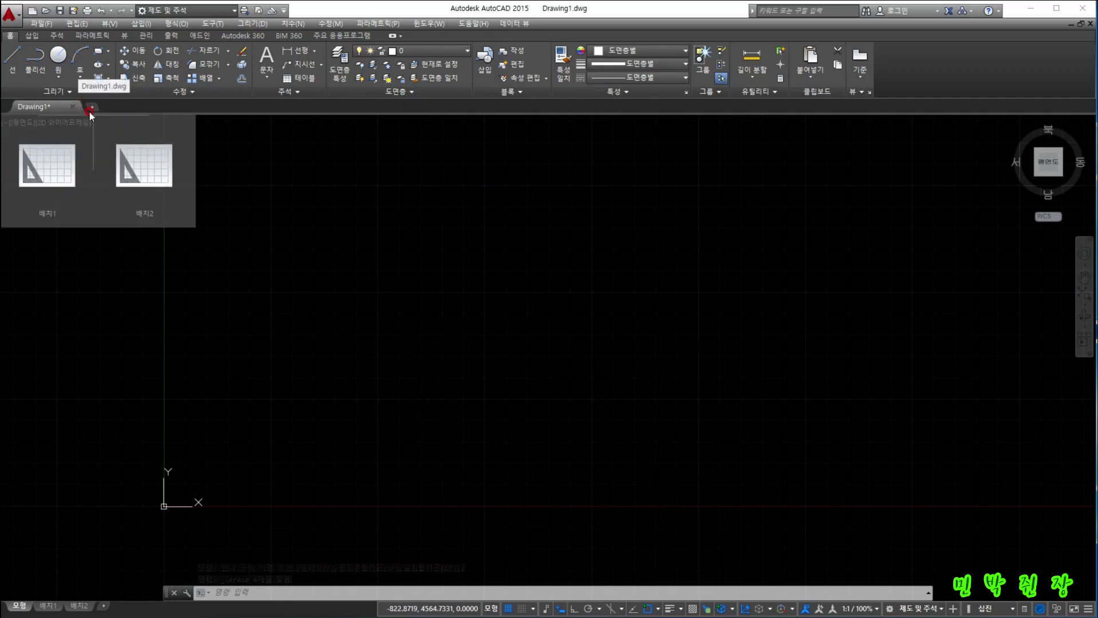
{"action": "left_click", "coordinate": [58, 55]}
{"action": "left_click", "coordinate": [436, 348]}
{"action": "left_click", "coordinate": [483, 383]}
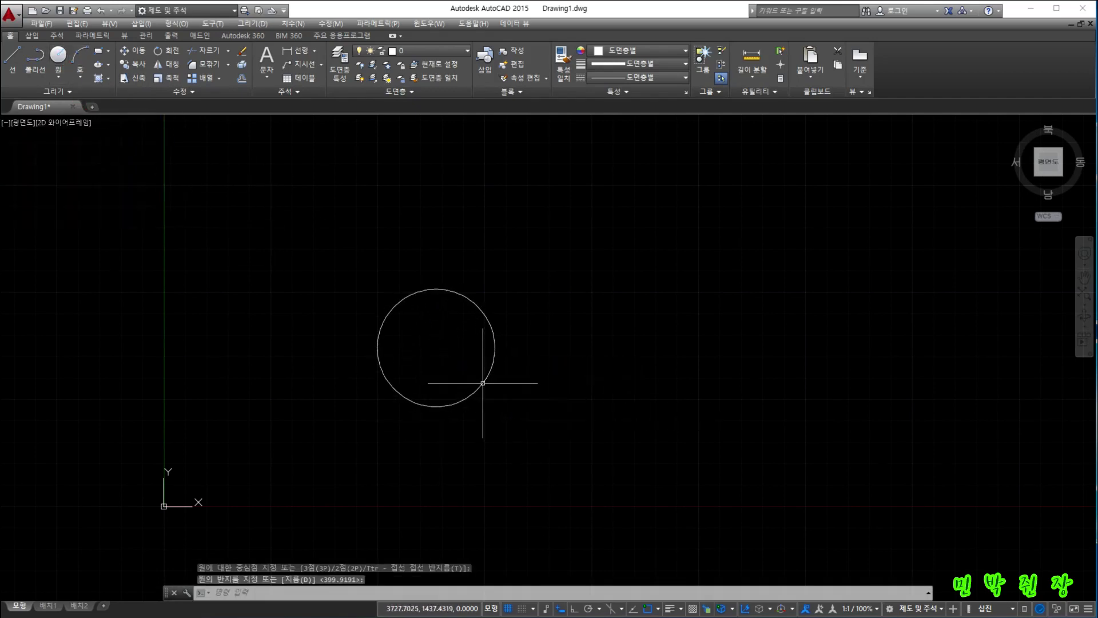
Try the Displacement option of the MOVE command on the circle
{"action": "left_click", "coordinate": [315, 262]}
{"action": "left_click", "coordinate": [554, 473]}
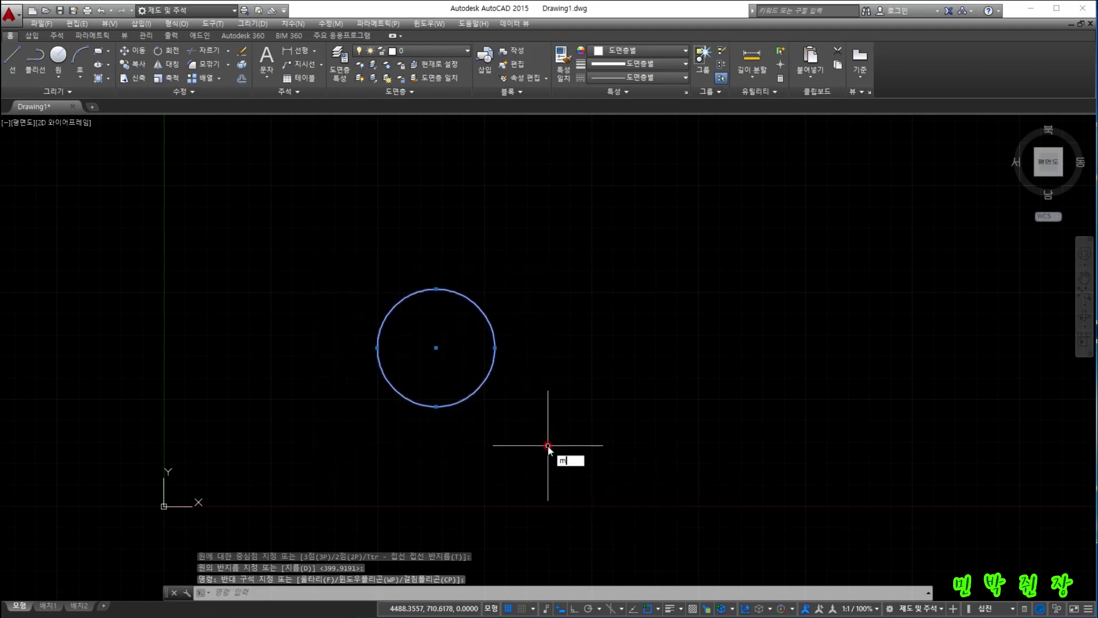
{"action": "type", "text": "m"}
{"action": "key", "text": "Return"}
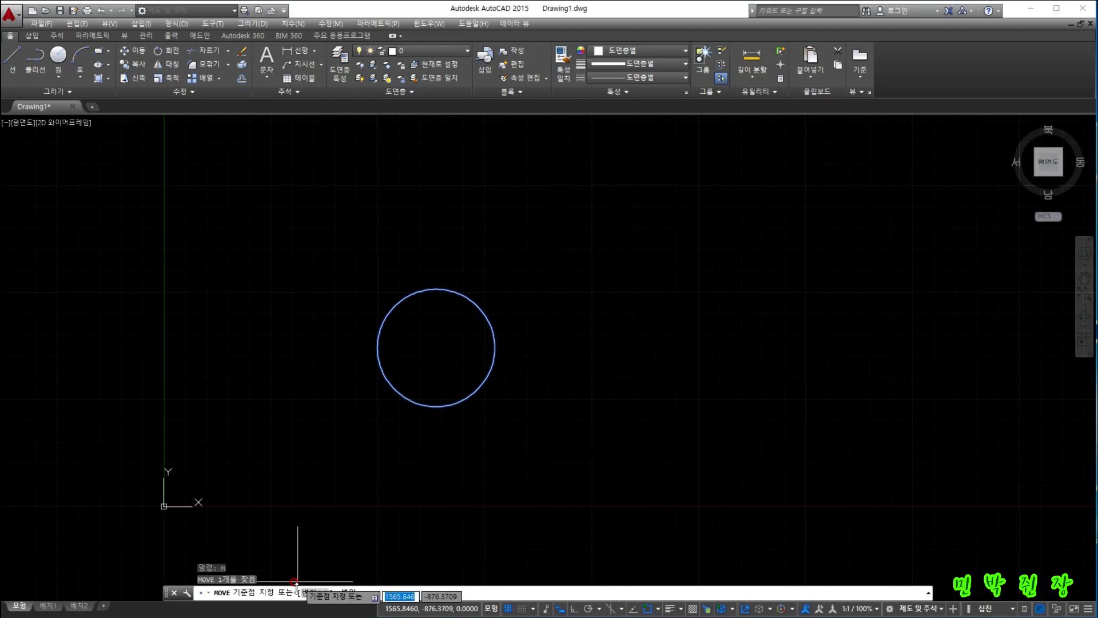
{"action": "type", "text": "d"}
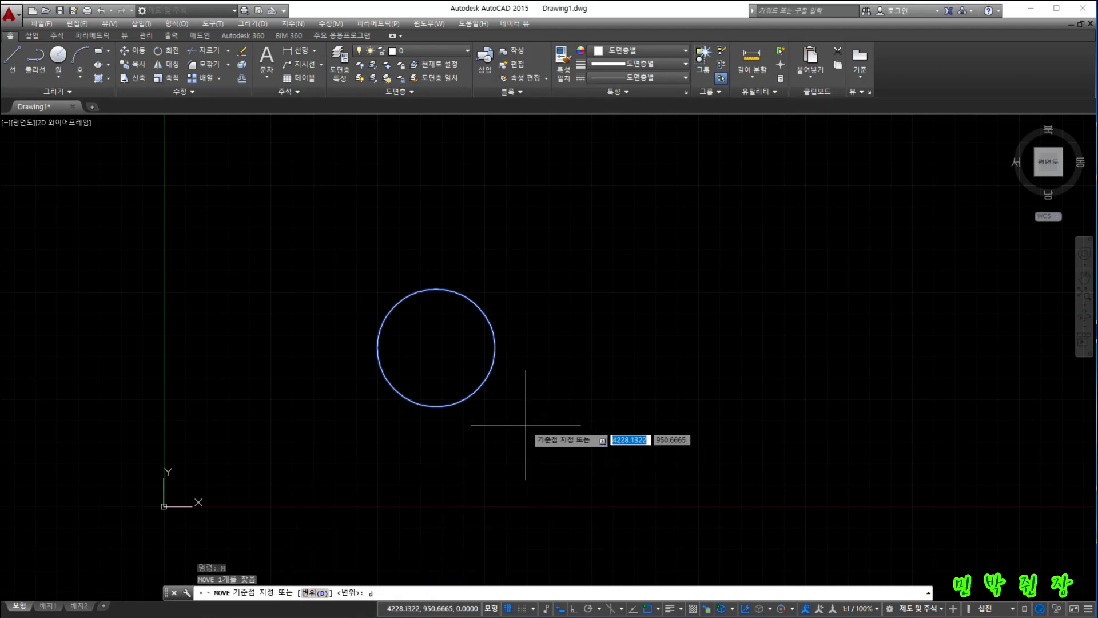
{"action": "key", "text": "Return"}
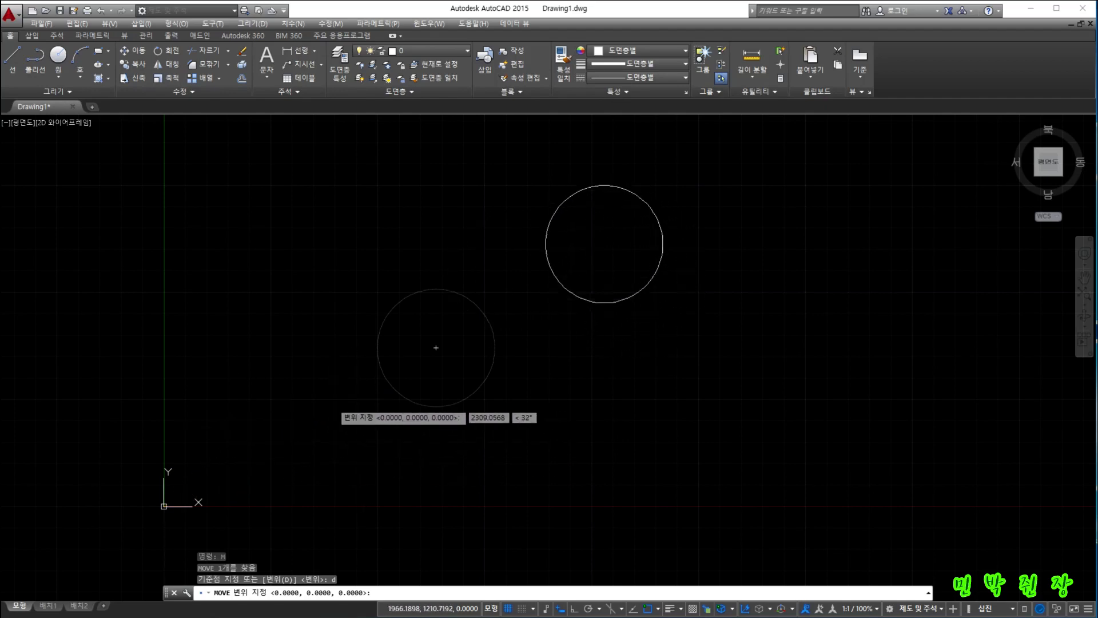
{"action": "key", "text": "Escape"}
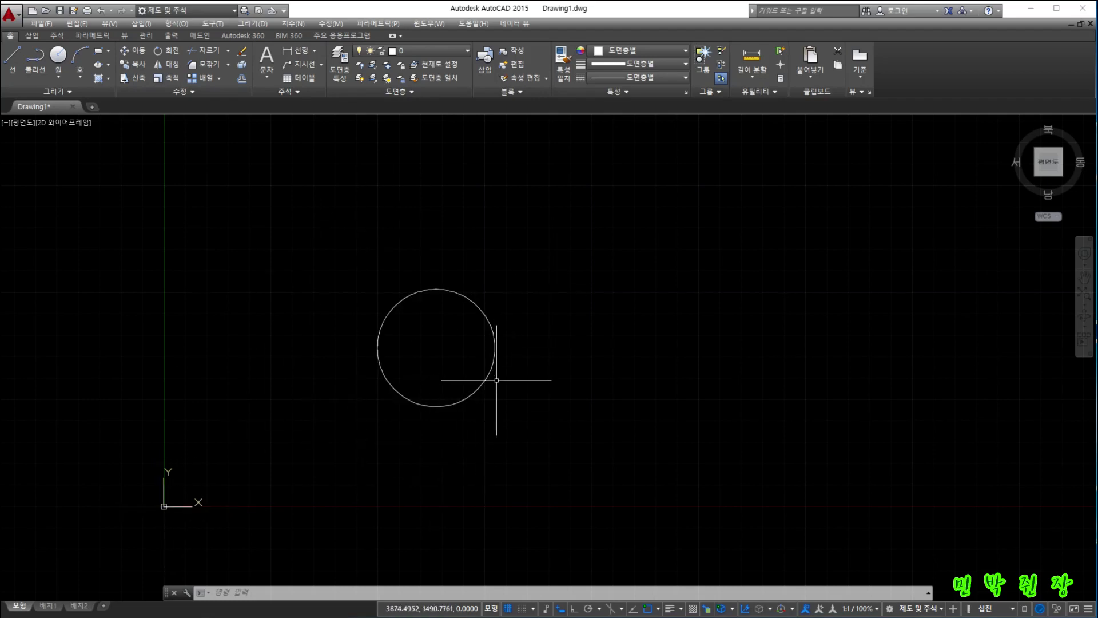
Delete the circle from the drawing
{"action": "left_click", "coordinate": [318, 261]}
{"action": "left_click", "coordinate": [570, 464]}
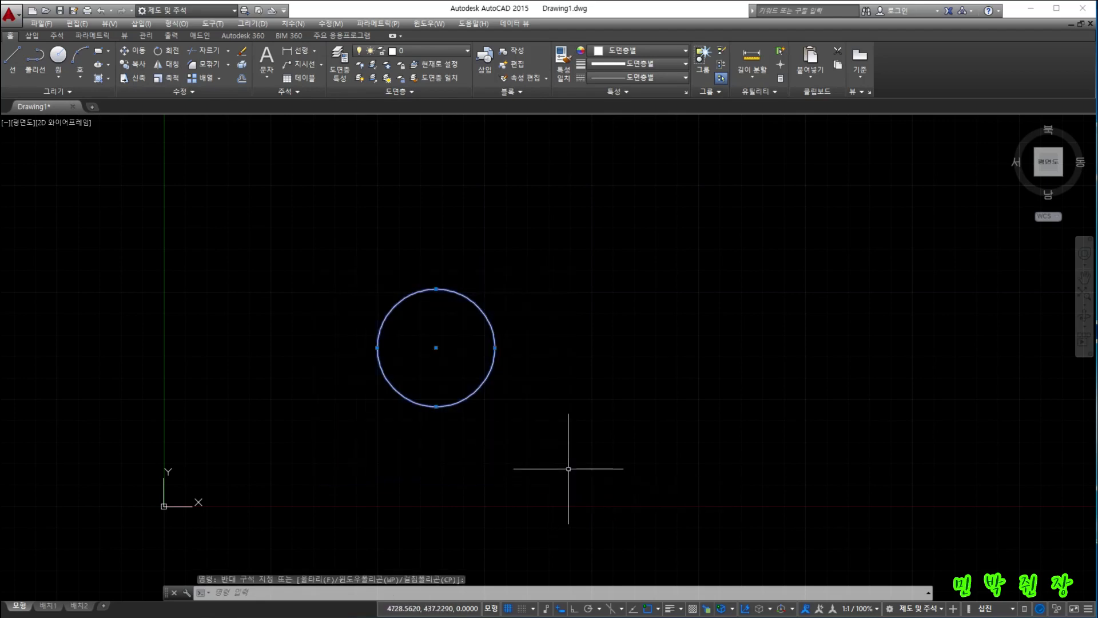
{"action": "key", "text": "Delete"}
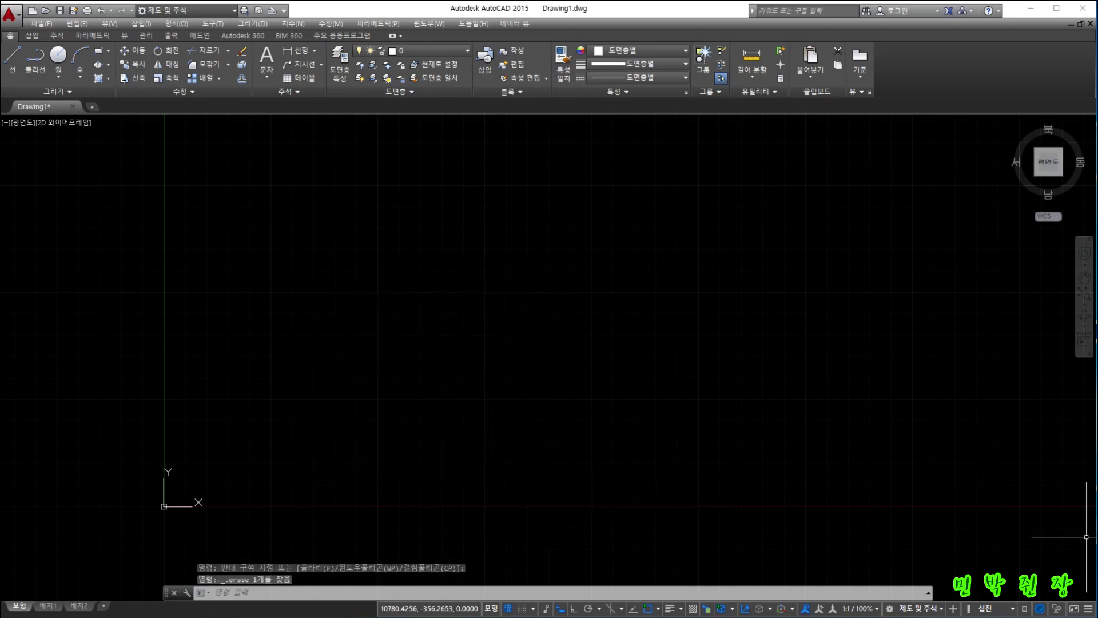
{"action": "left_click", "coordinate": [235, 163]}
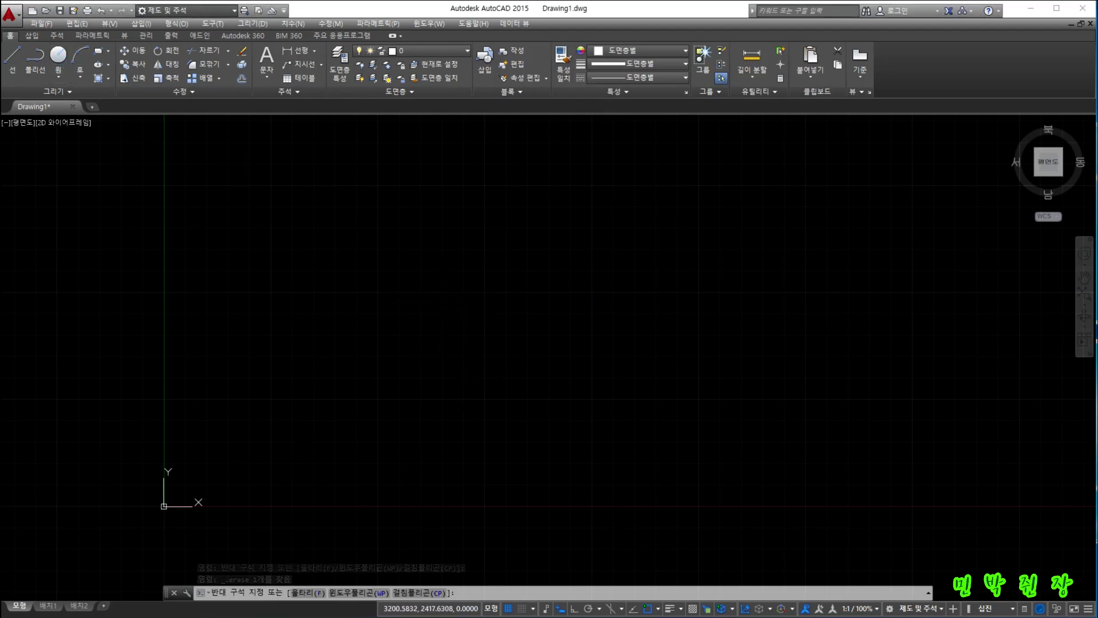
{"action": "key", "text": "Escape"}
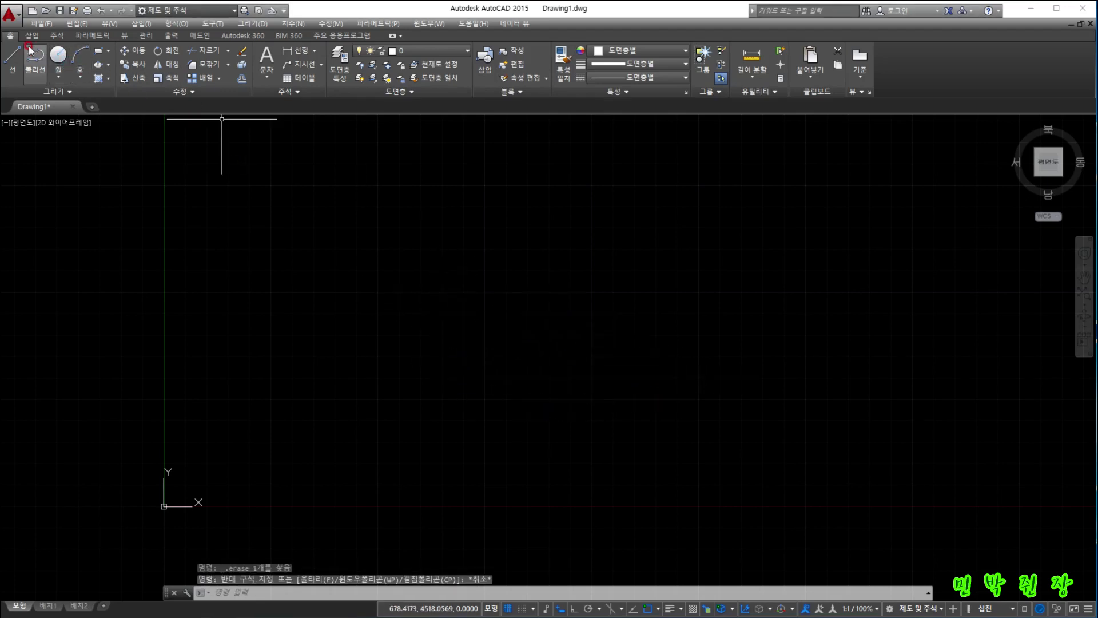
Draw a new circle and, to its right, a single diagonal line sloping down to the right
{"action": "left_click", "coordinate": [59, 56]}
{"action": "left_click", "coordinate": [448, 316]}
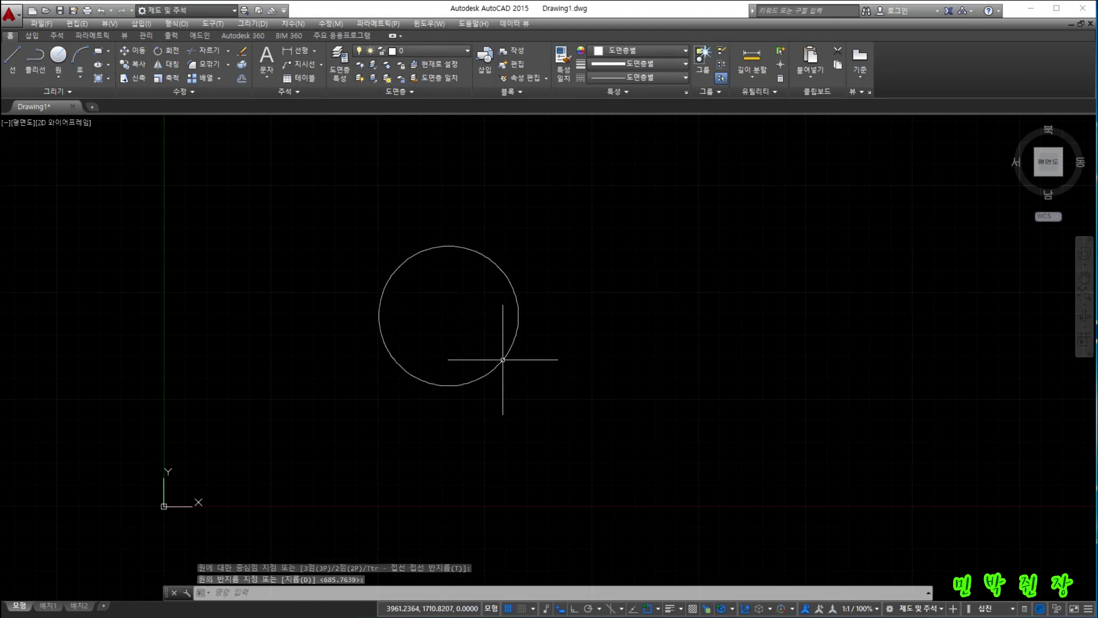
{"action": "left_click", "coordinate": [13, 56]}
{"action": "left_click", "coordinate": [719, 190]}
{"action": "left_click", "coordinate": [839, 373]}
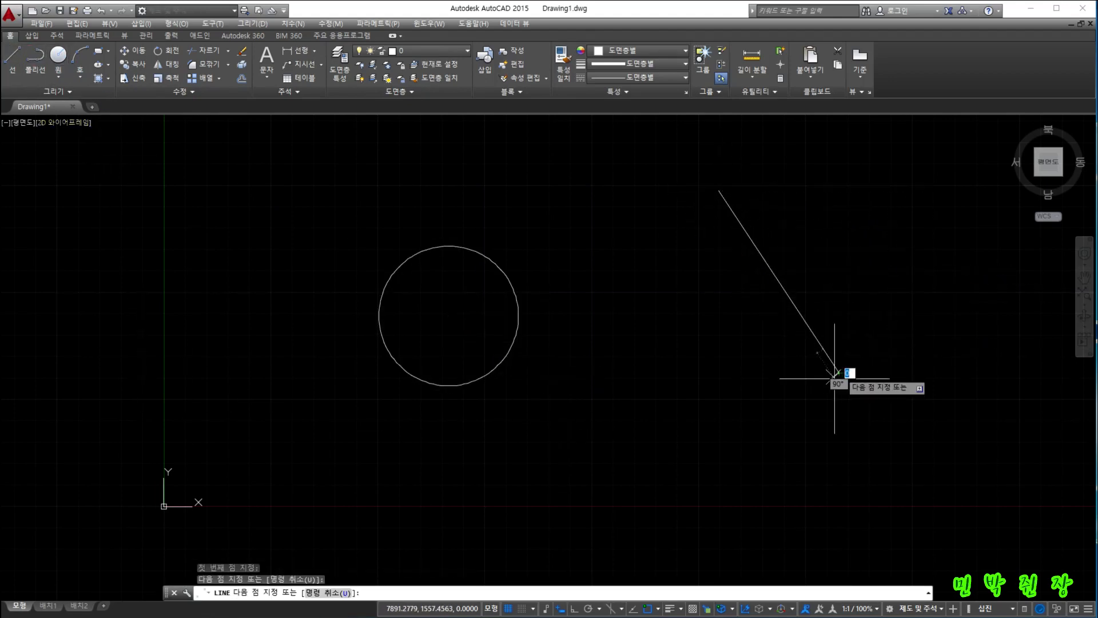
{"action": "key", "text": "Escape"}
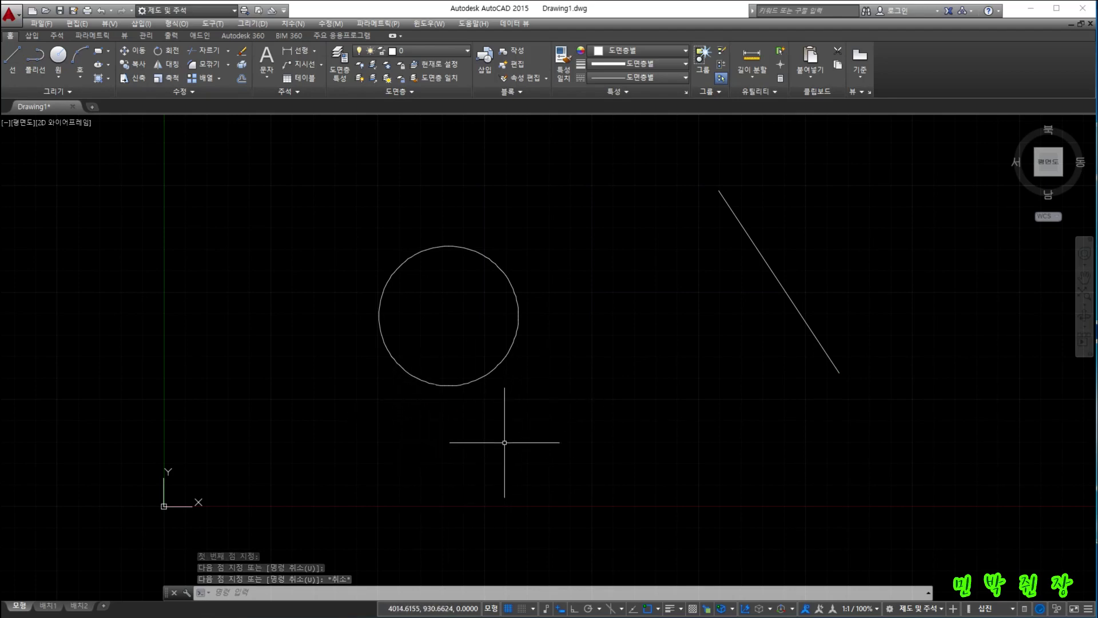
{"action": "left_click", "coordinate": [322, 218]}
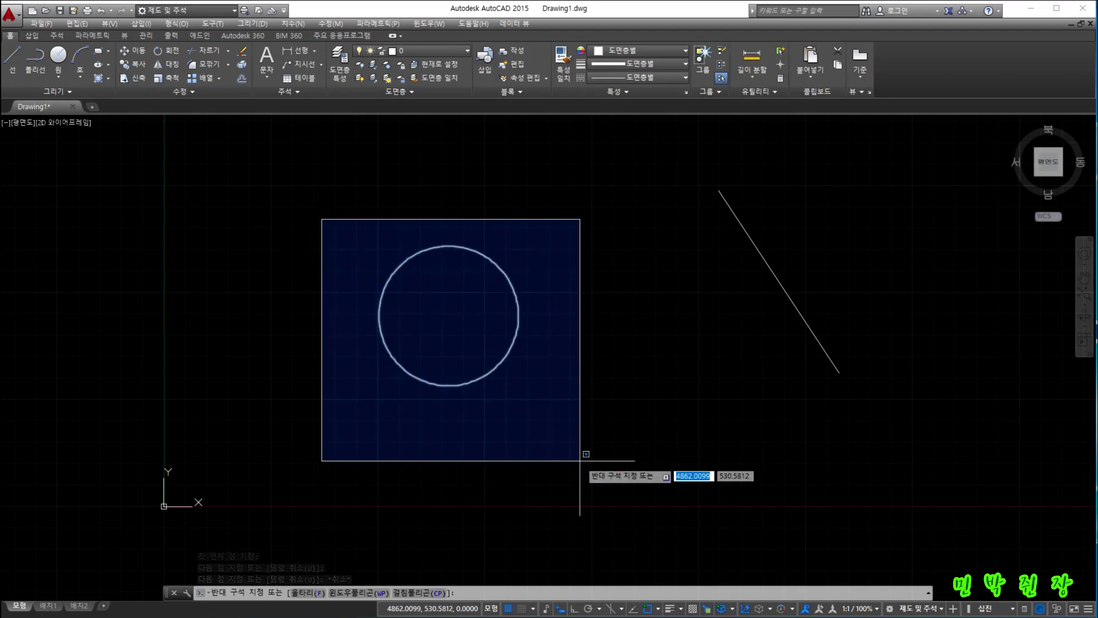
{"action": "left_click", "coordinate": [606, 436]}
{"action": "left_click", "coordinate": [298, 593]}
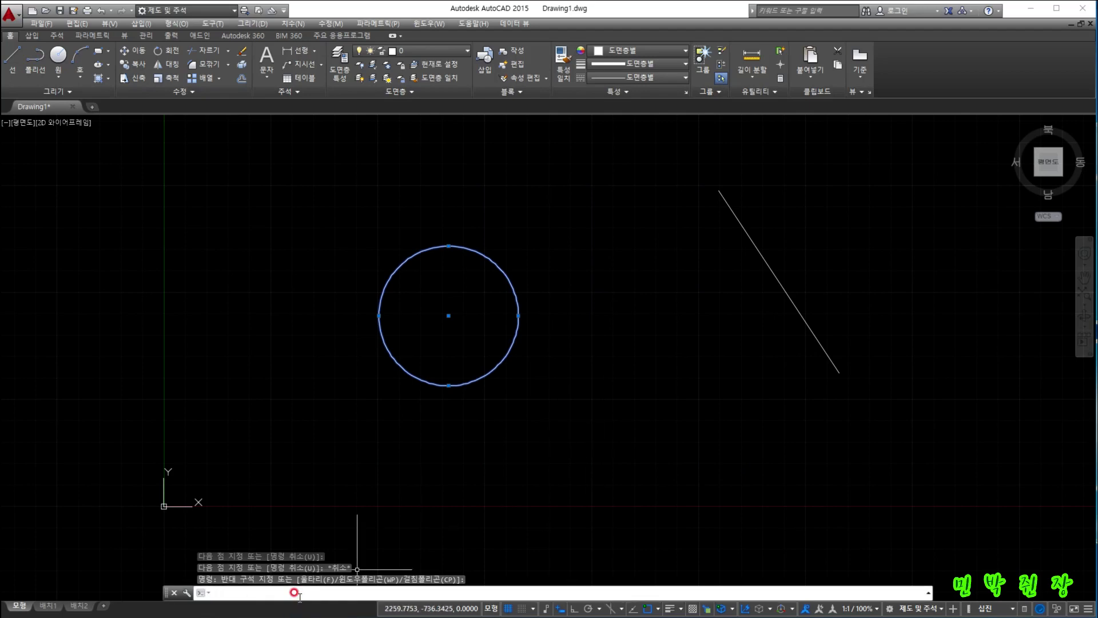
{"action": "key", "text": "Escape"}
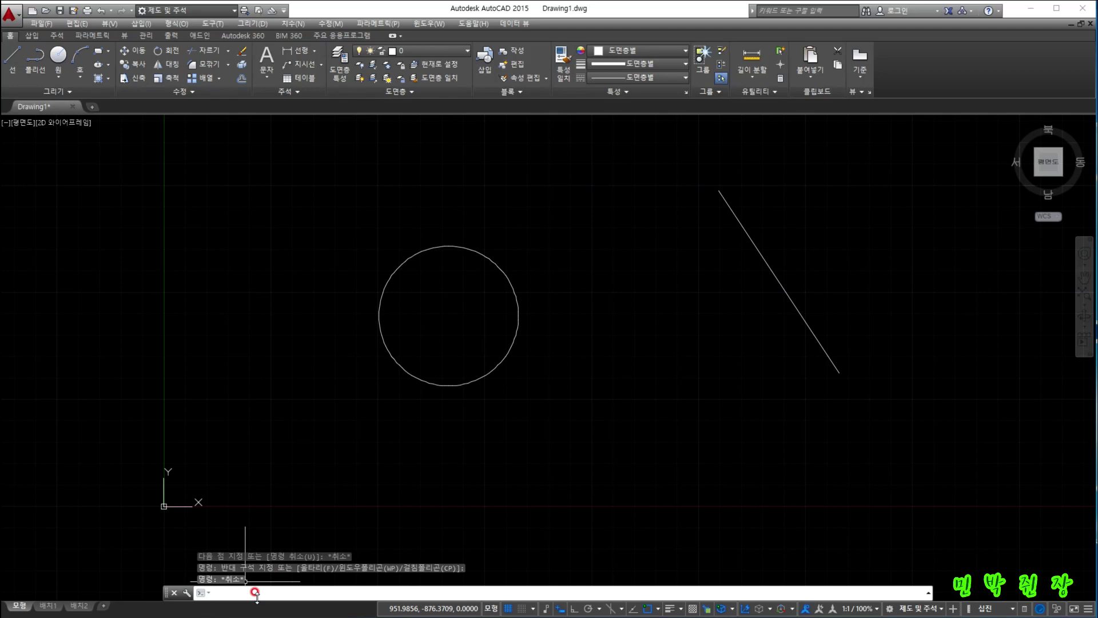
{"action": "type", "text": "copy"}
{"action": "key", "text": "Return"}
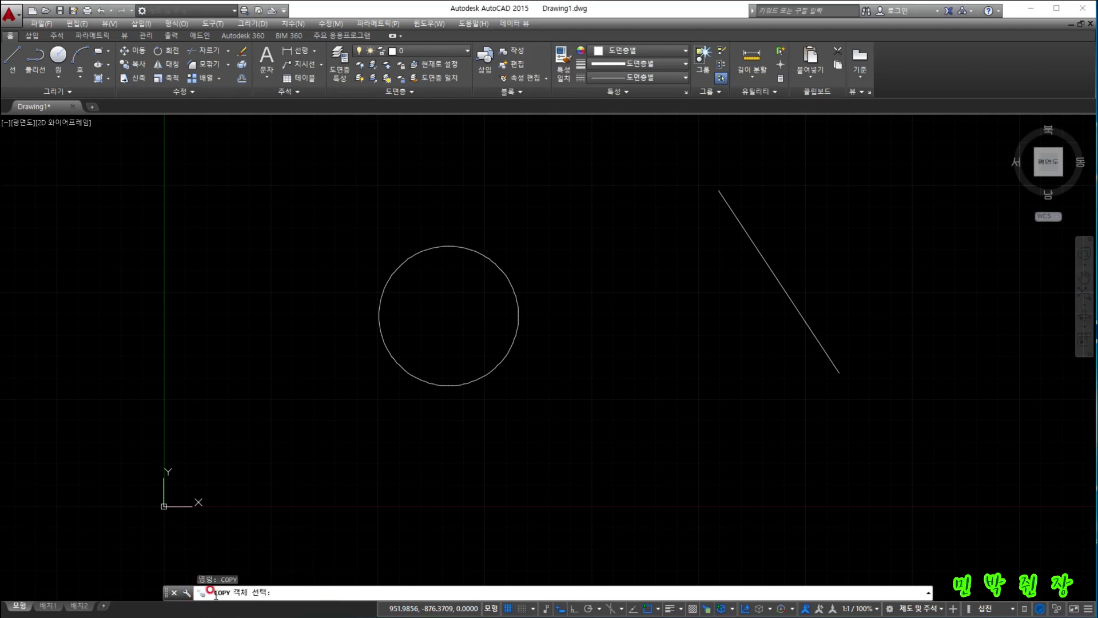
{"action": "key", "text": "Escape"}
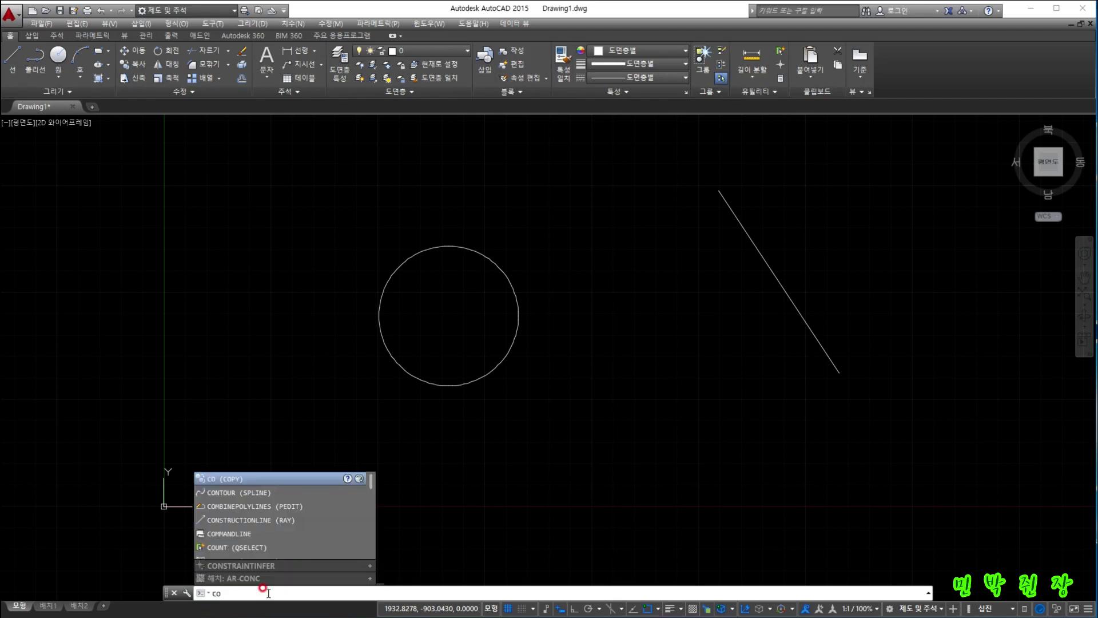
{"action": "key", "text": "Escape"}
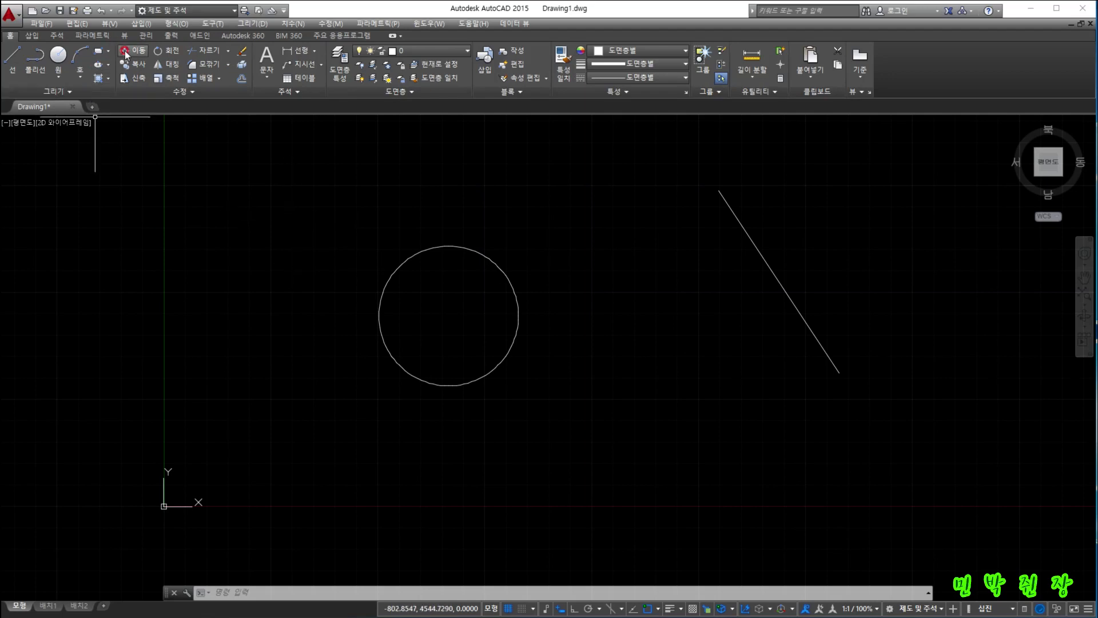
Copy the circle by its center onto the upper end of the diagonal line
{"action": "left_click", "coordinate": [138, 69]}
{"action": "left_click", "coordinate": [320, 222]}
{"action": "left_click", "coordinate": [586, 448]}
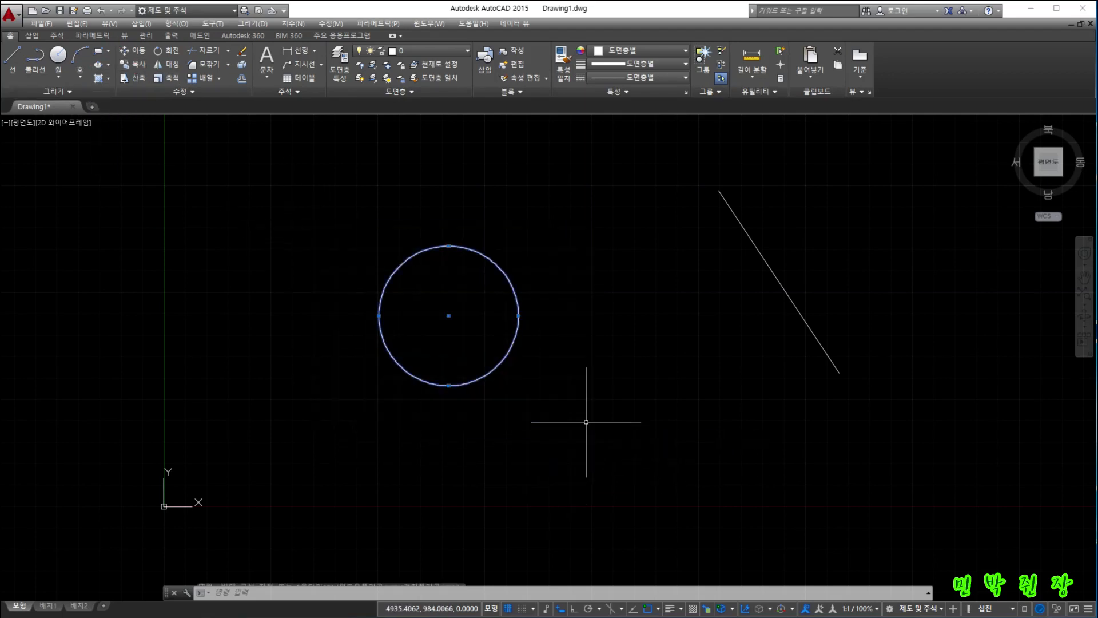
{"action": "left_click", "coordinate": [138, 64]}
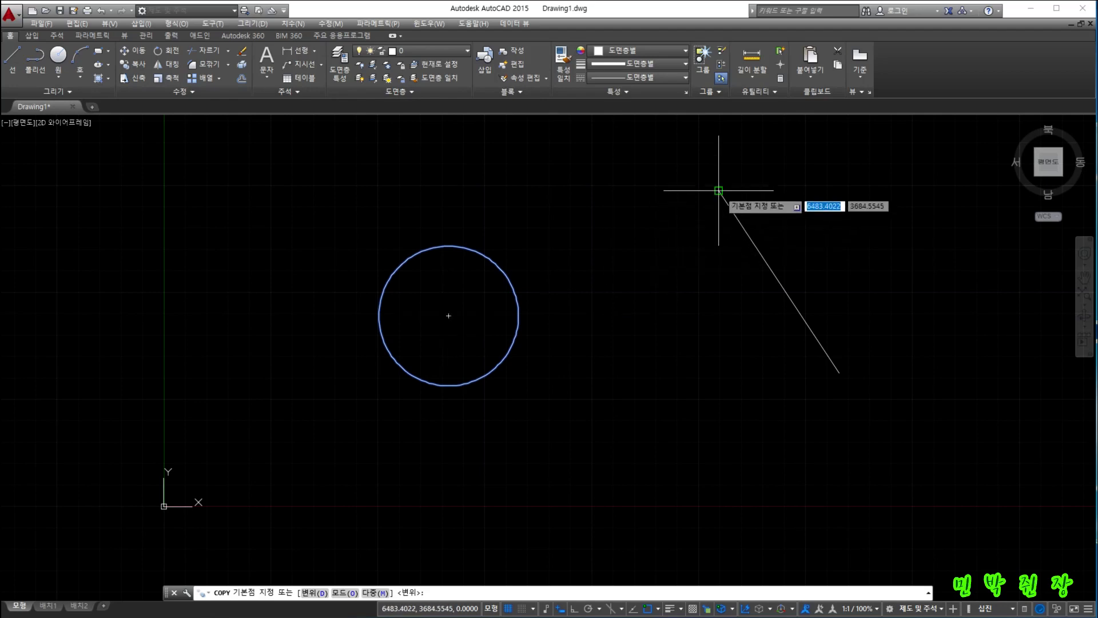
{"action": "left_click", "coordinate": [448, 315]}
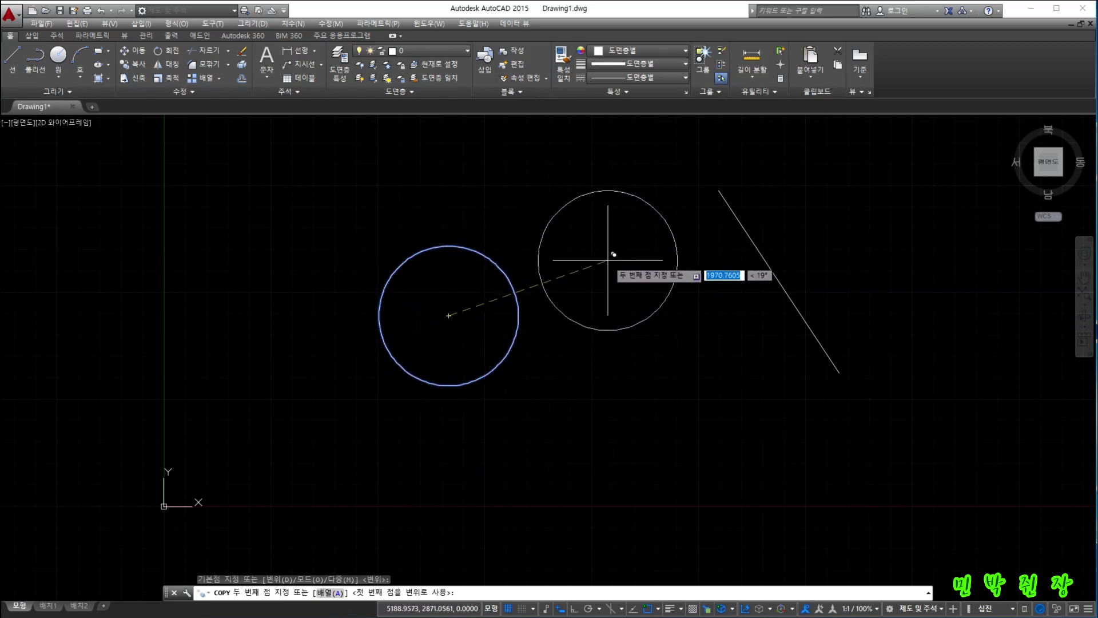
{"action": "left_click", "coordinate": [718, 190]}
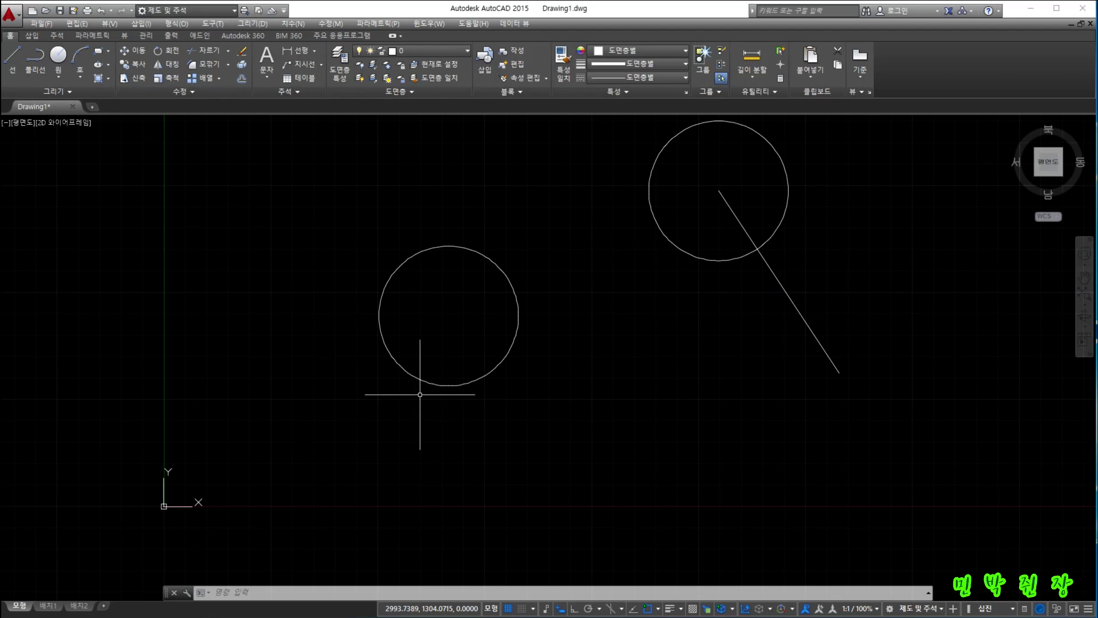
Try copying the original circle with its top quadrant as the base point, selecting it after starting COPY
{"action": "left_click", "coordinate": [282, 590]}
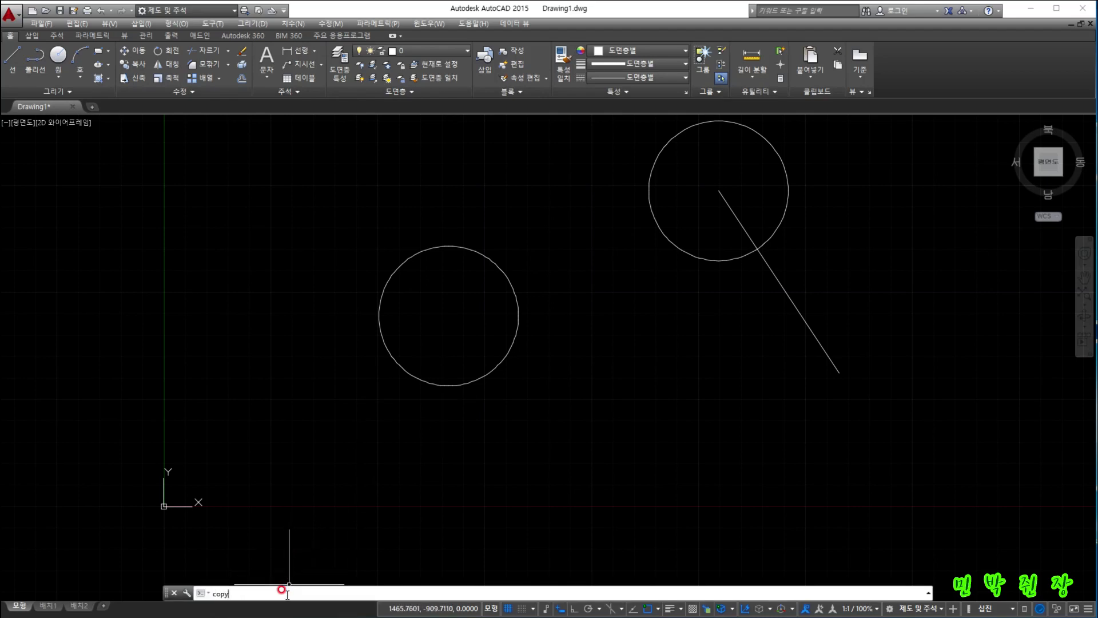
{"action": "key", "text": "Return"}
{"action": "left_click", "coordinate": [351, 208]}
{"action": "left_click", "coordinate": [549, 464]}
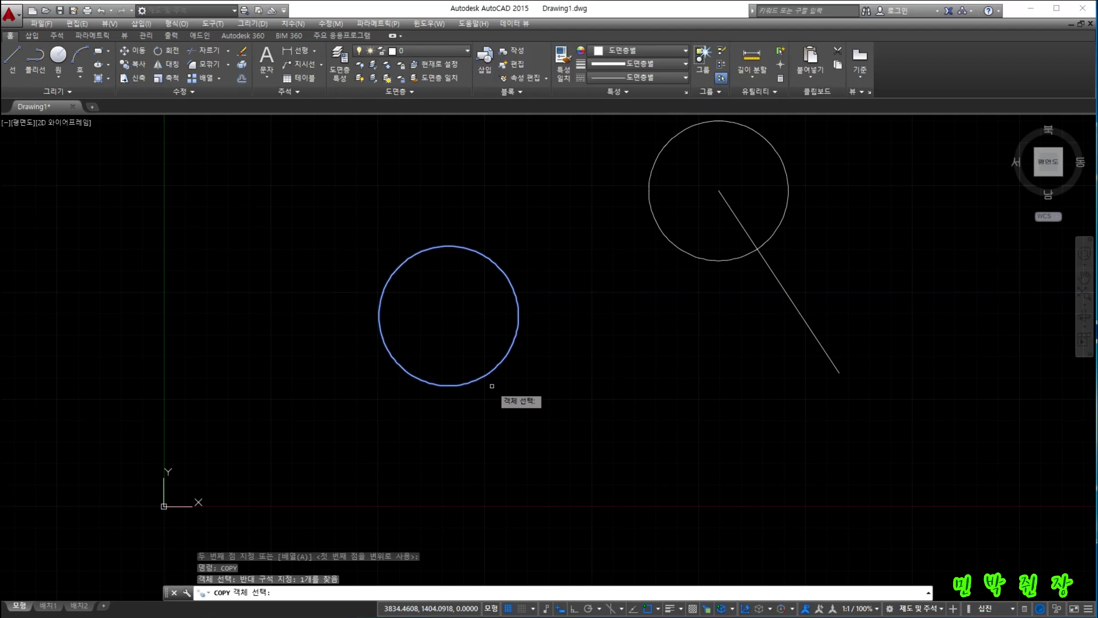
{"action": "key", "text": "Return"}
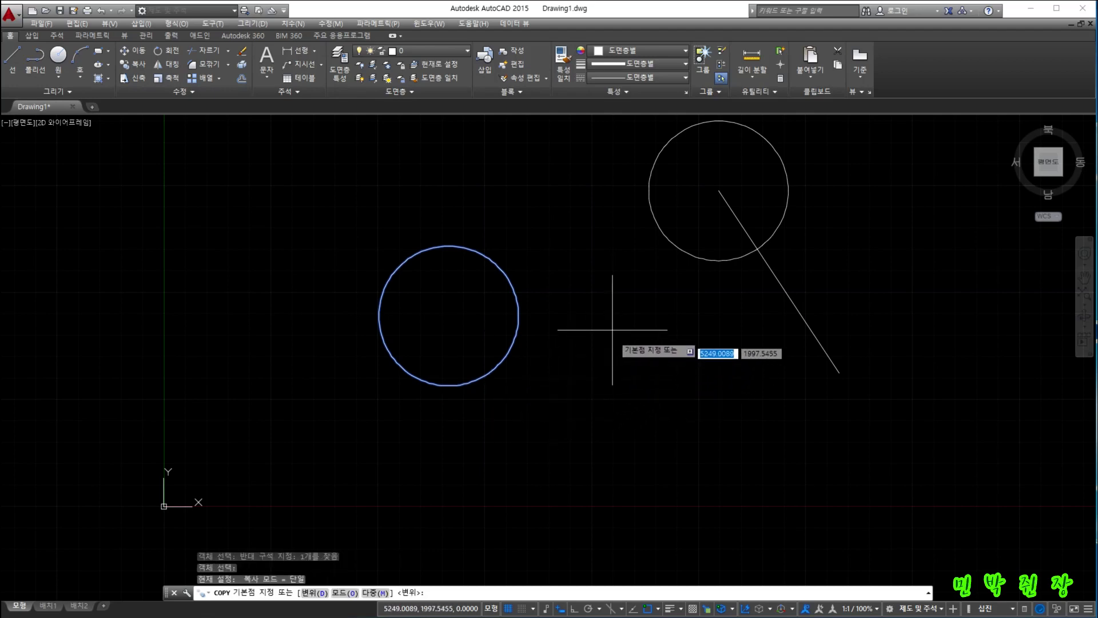
{"action": "left_click", "coordinate": [448, 316]}
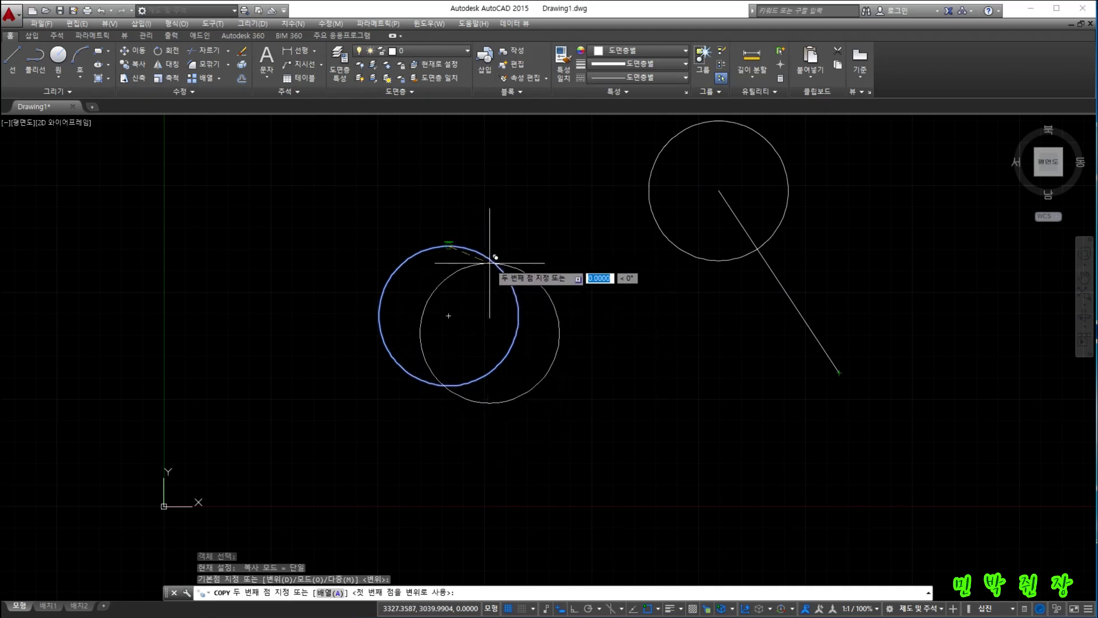
{"action": "key", "text": "Escape"}
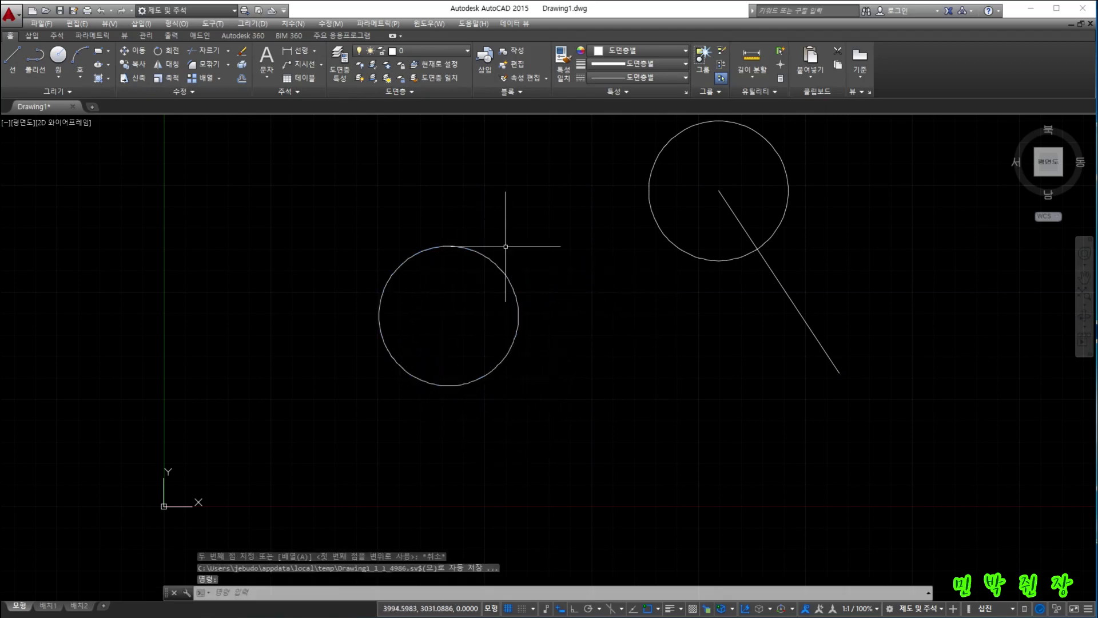
Start COPY on the circle and set its copy mode to Multiple
{"action": "left_click", "coordinate": [343, 225]}
{"action": "left_click", "coordinate": [546, 423]}
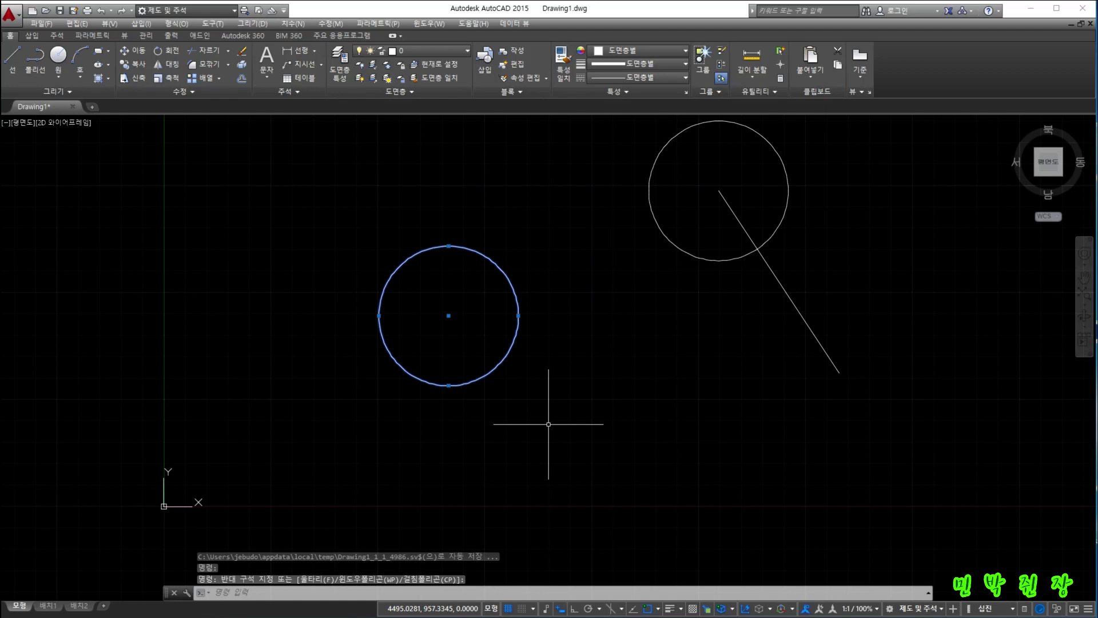
{"action": "type", "text": "cop"}
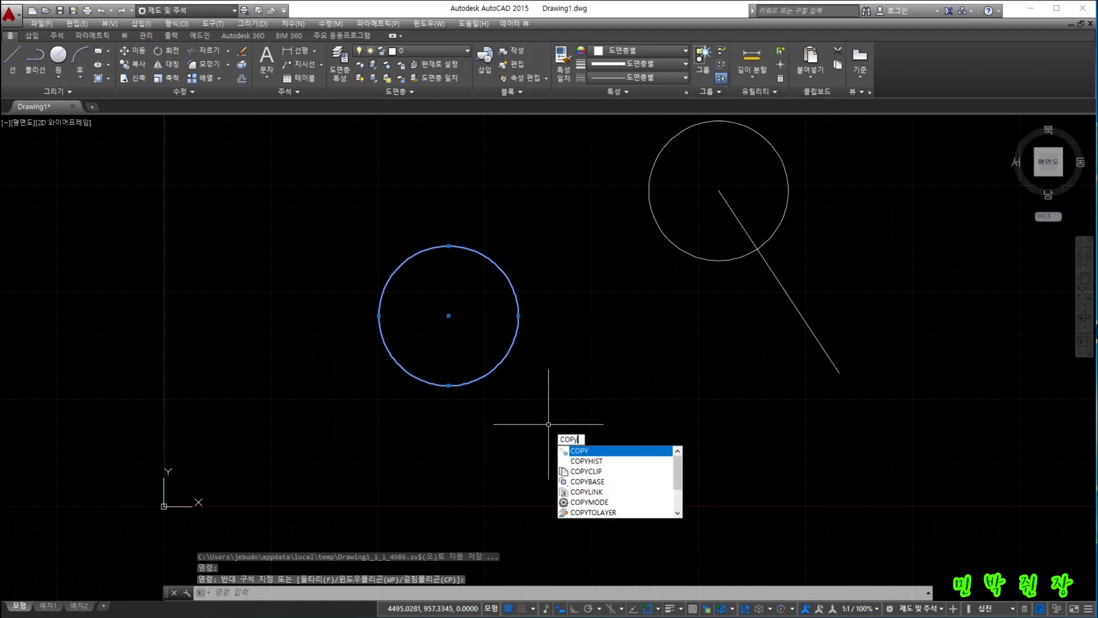
{"action": "key", "text": "Return"}
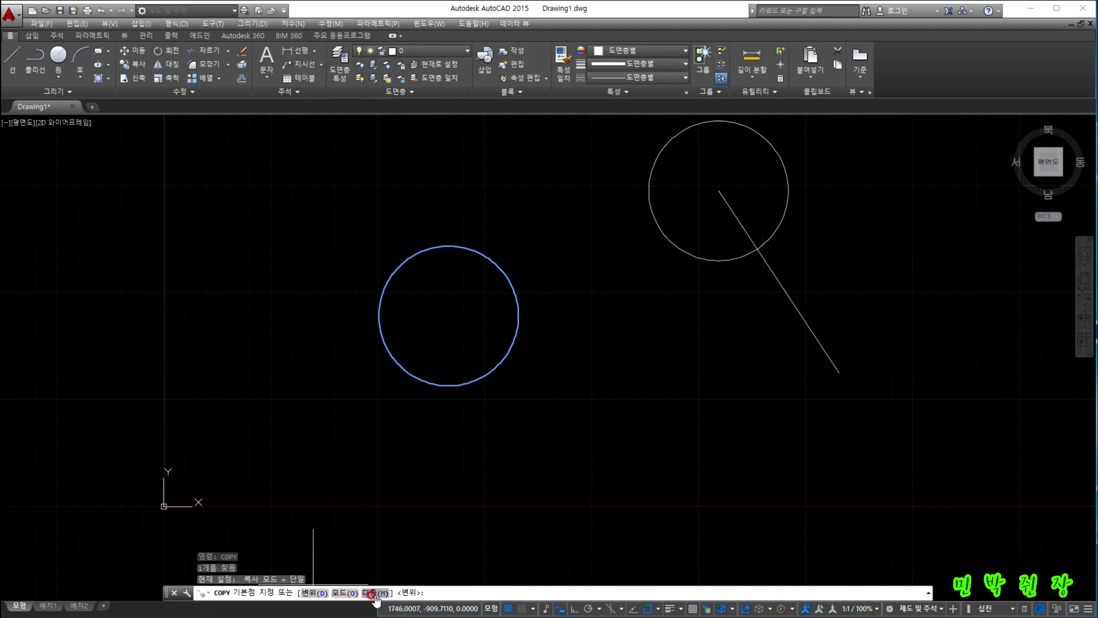
{"action": "left_click", "coordinate": [342, 594]}
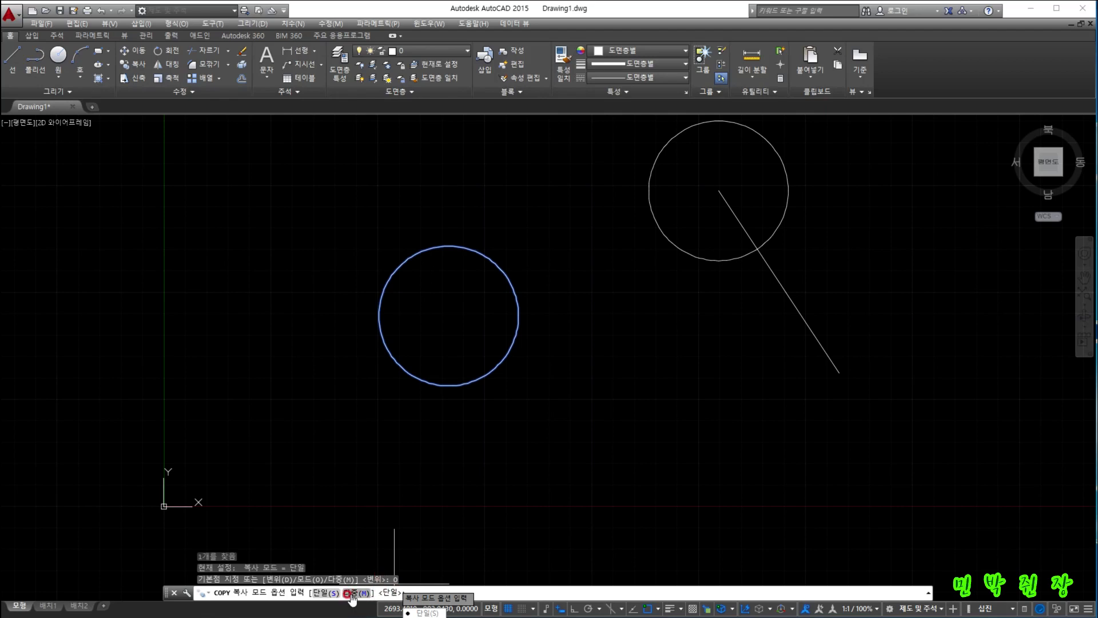
{"action": "left_click", "coordinate": [353, 593]}
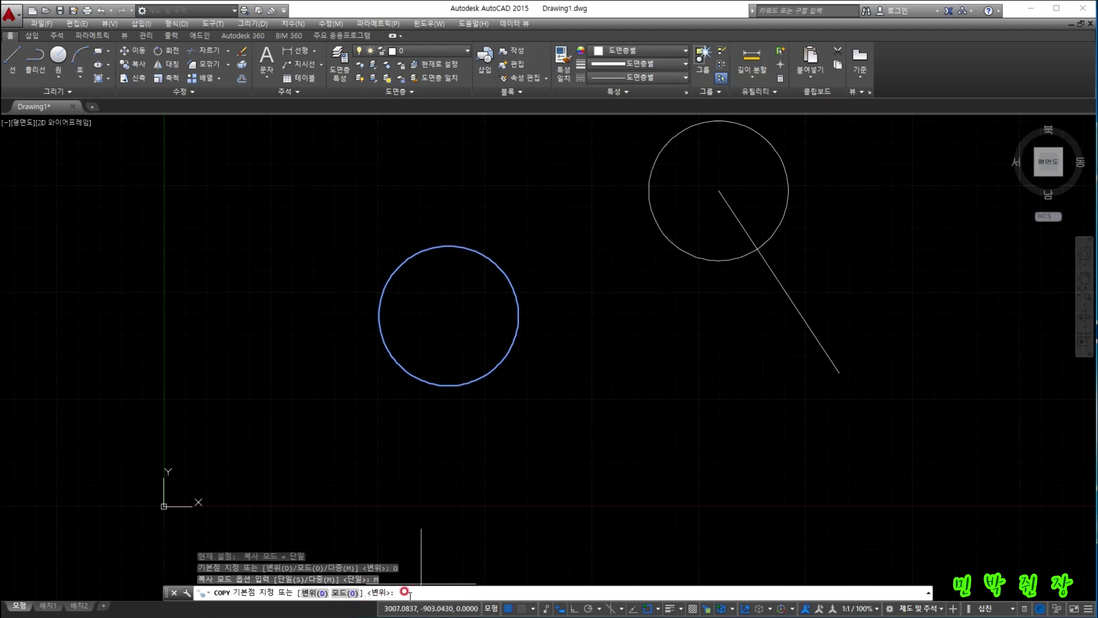
Switch the copy mode to Single and then back to Multiple
{"action": "left_click", "coordinate": [338, 592]}
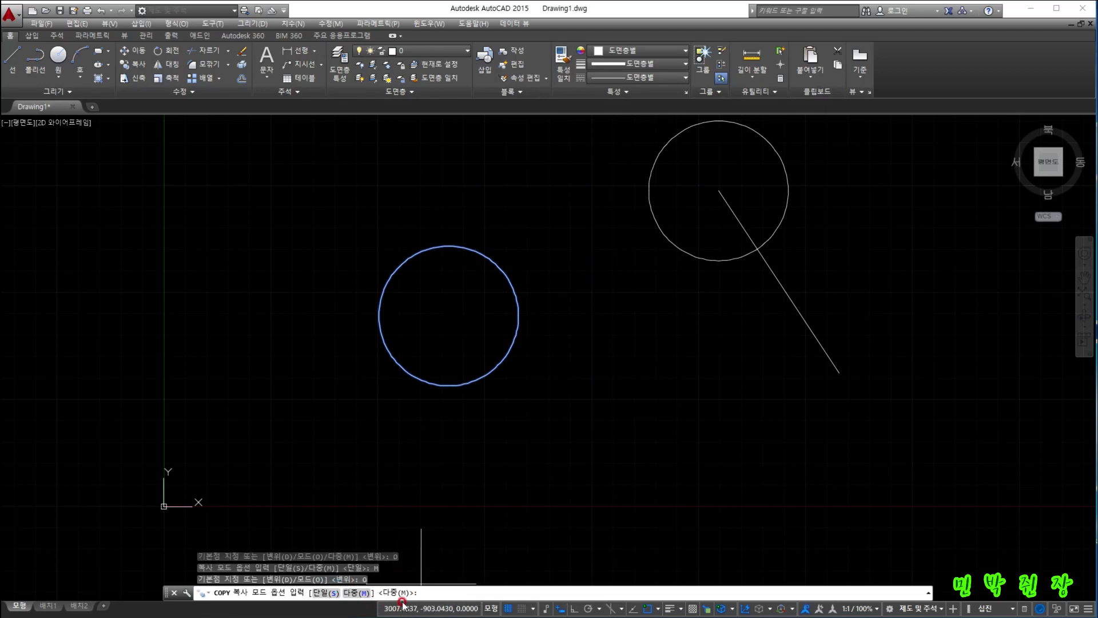
{"action": "left_click", "coordinate": [330, 593]}
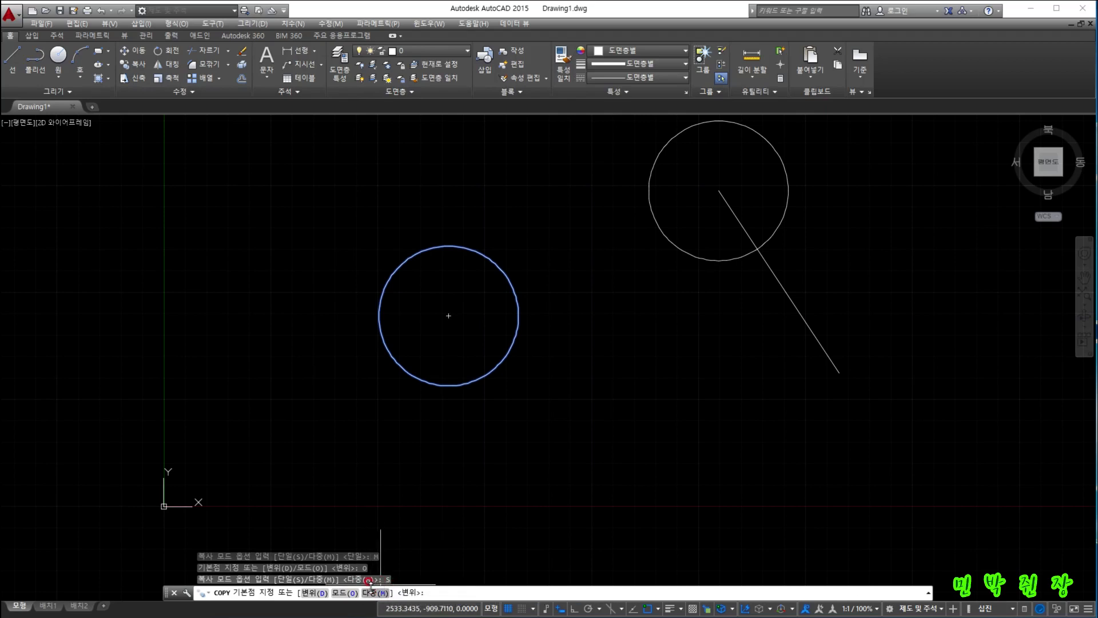
{"action": "left_click", "coordinate": [347, 593]}
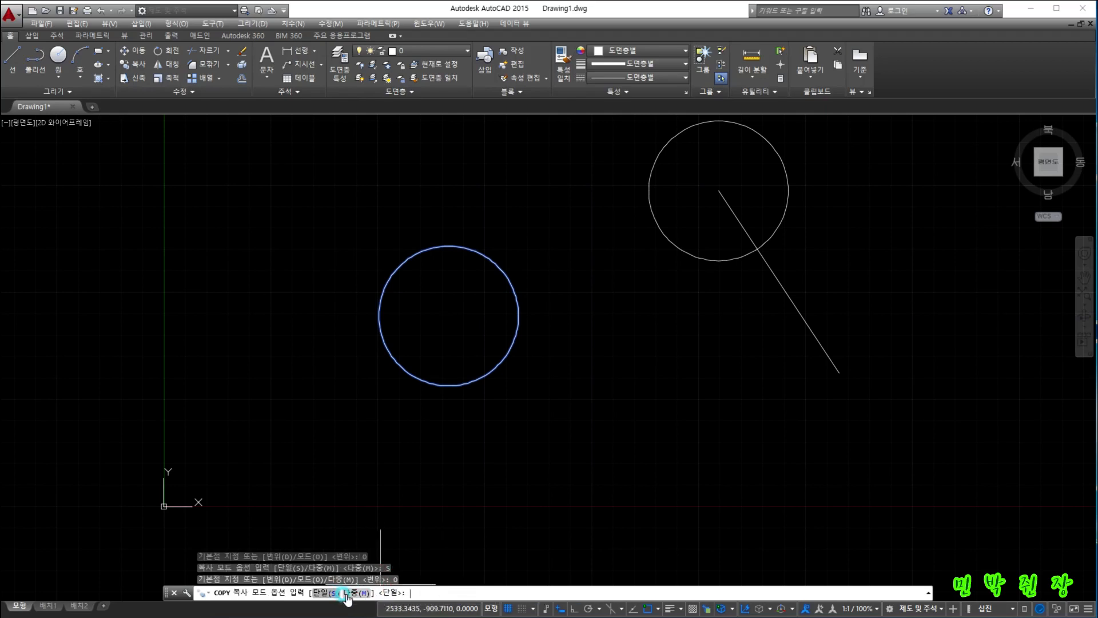
{"action": "left_click", "coordinate": [354, 592]}
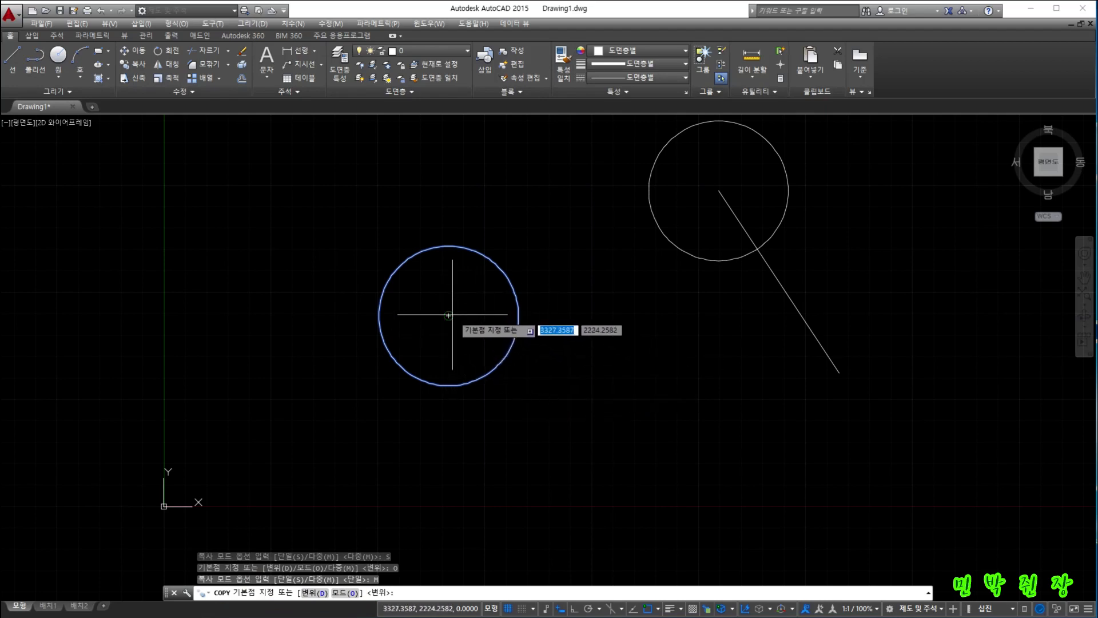
Copy the circle by its top quadrant onto the line's lower end, to eight spots around the original, and onto the line's midpoint
{"action": "left_click", "coordinate": [449, 245]}
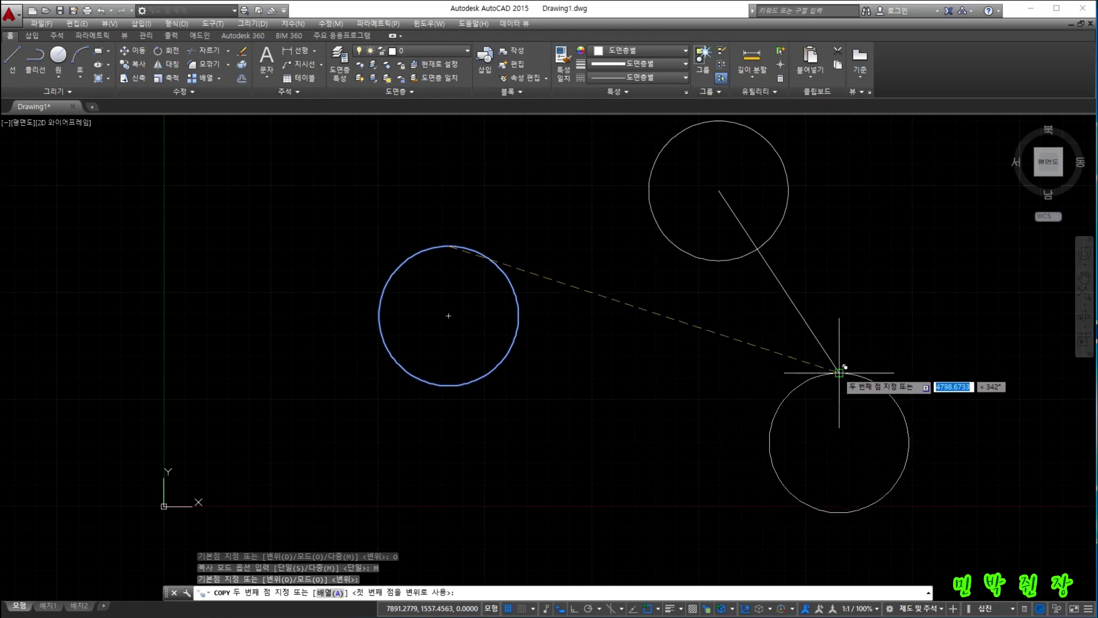
{"action": "left_click", "coordinate": [839, 372]}
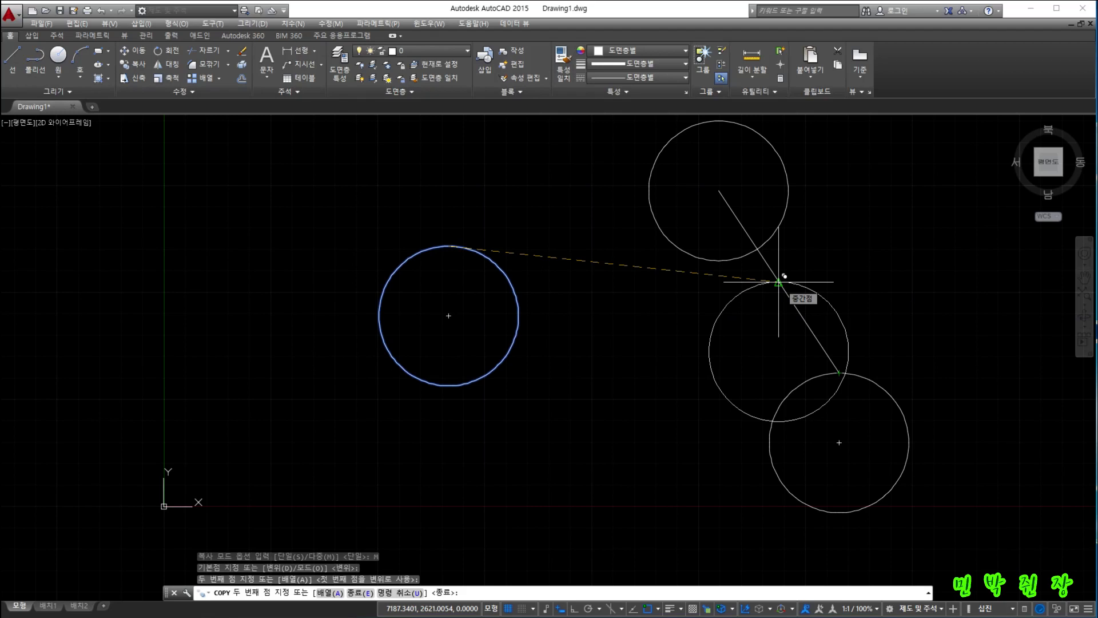
{"action": "left_click", "coordinate": [459, 143]}
{"action": "left_click", "coordinate": [309, 193]}
{"action": "left_click", "coordinate": [262, 295]}
{"action": "left_click", "coordinate": [311, 372]}
{"action": "left_click", "coordinate": [414, 407]}
{"action": "left_click", "coordinate": [594, 400]}
{"action": "left_click", "coordinate": [628, 293]}
{"action": "left_click", "coordinate": [565, 195]}
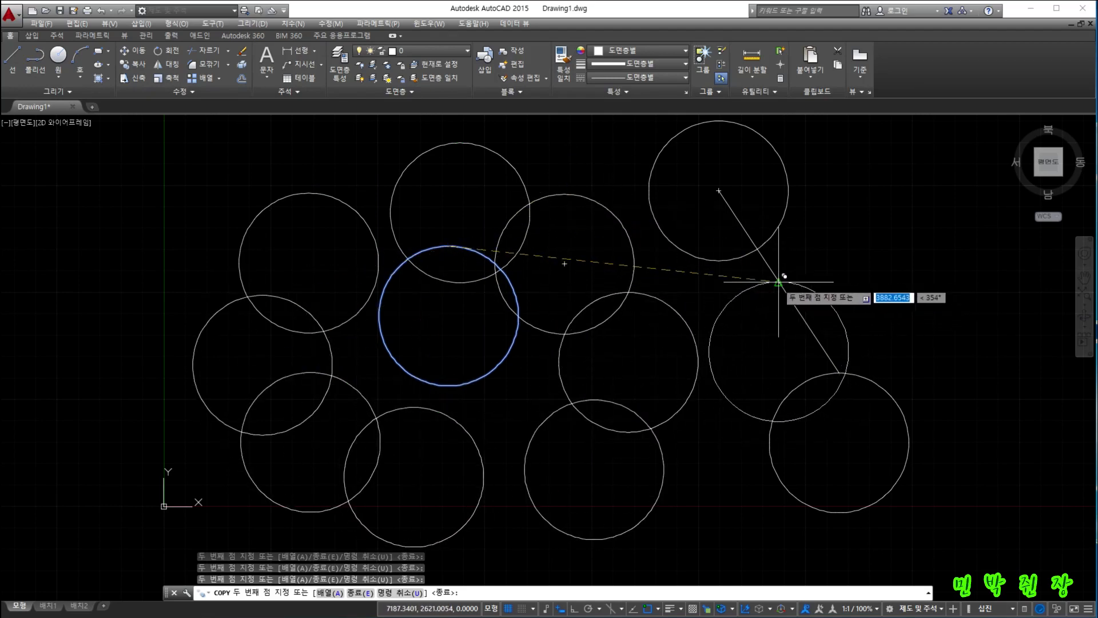
{"action": "left_click", "coordinate": [779, 282]}
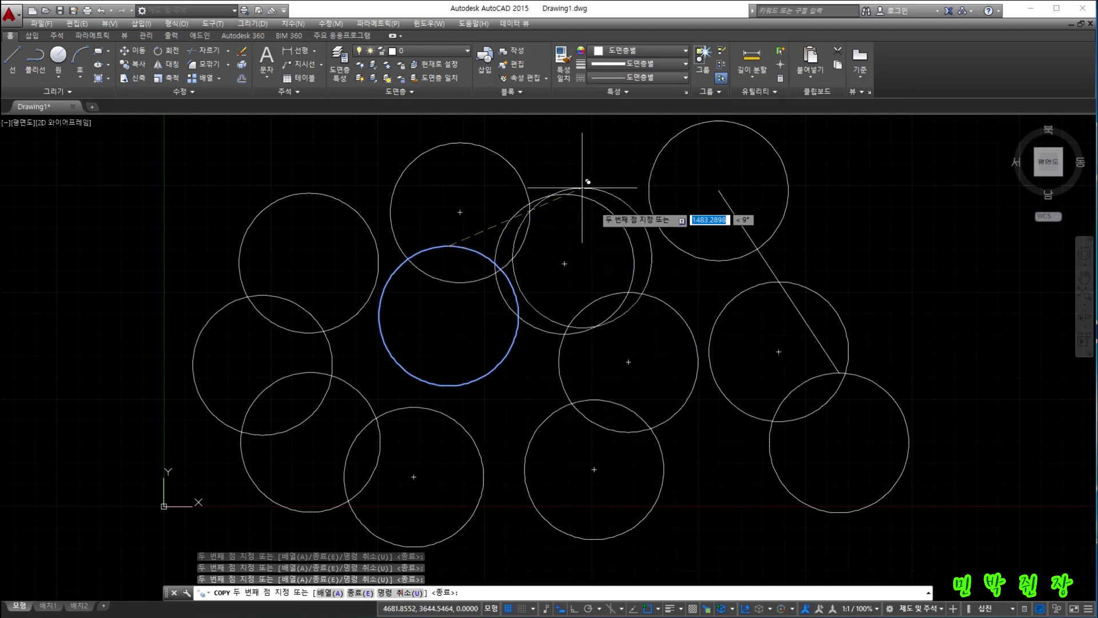
Undo the last seven circle copies one by one within COPY and finish the command
{"action": "left_click", "coordinate": [399, 592]}
{"action": "left_click", "coordinate": [399, 593]}
{"action": "left_click", "coordinate": [399, 592]}
{"action": "left_click", "coordinate": [398, 593]}
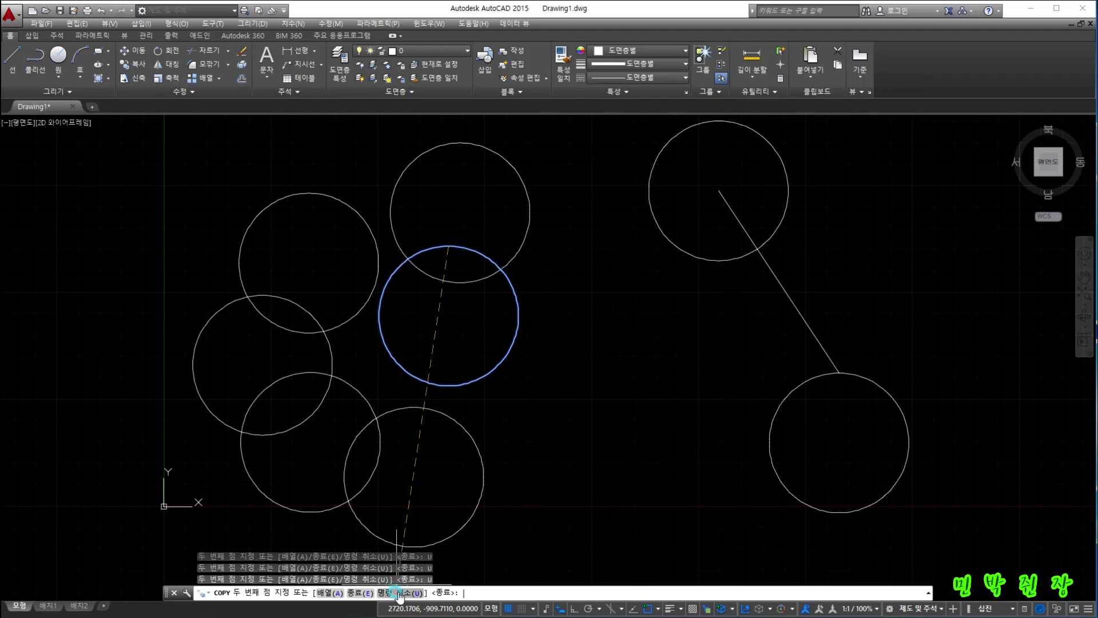
{"action": "left_click", "coordinate": [398, 592]}
{"action": "left_click", "coordinate": [399, 592]}
{"action": "left_click", "coordinate": [398, 593]}
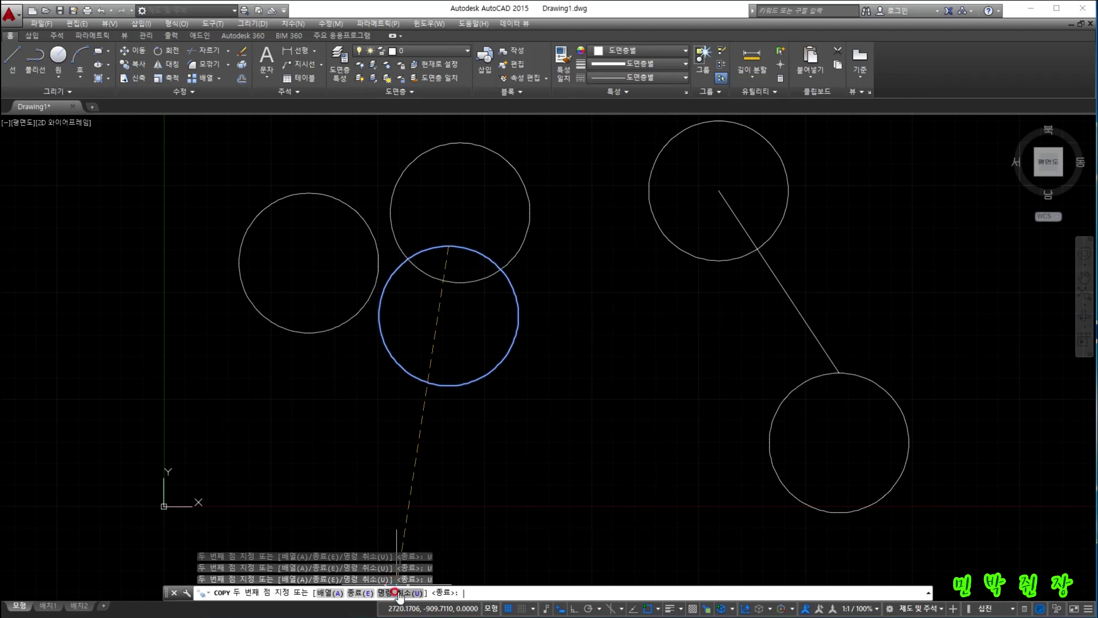
{"action": "left_click", "coordinate": [359, 593]}
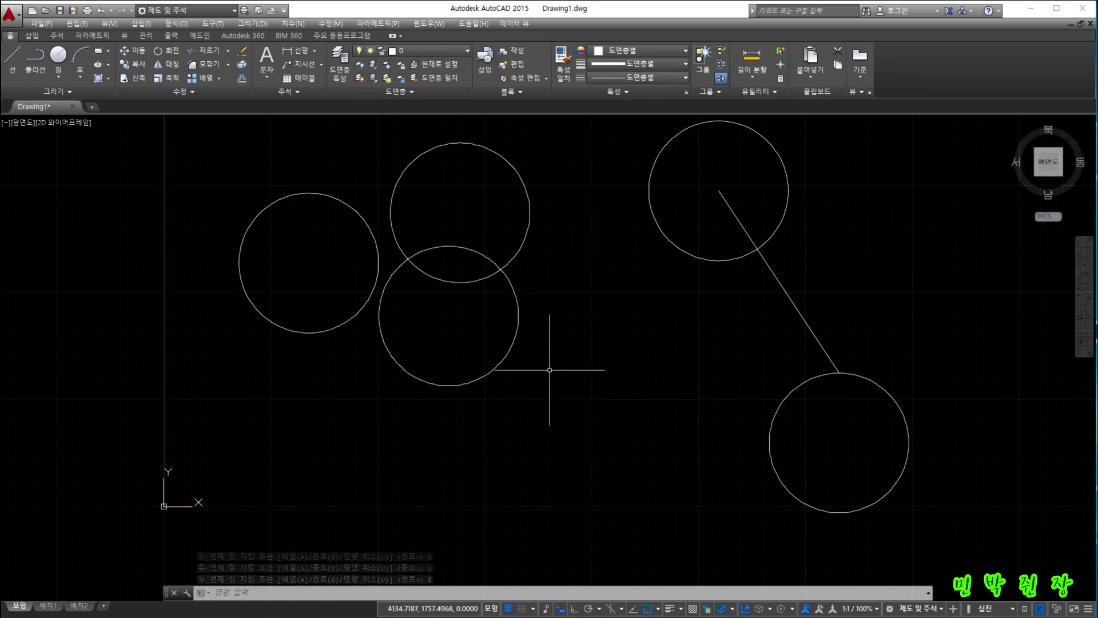
Undo the past COPY operations back to only the original circle and the diagonal line
{"action": "key", "text": "ctrl+z"}
{"action": "key", "text": "ctrl+z"}
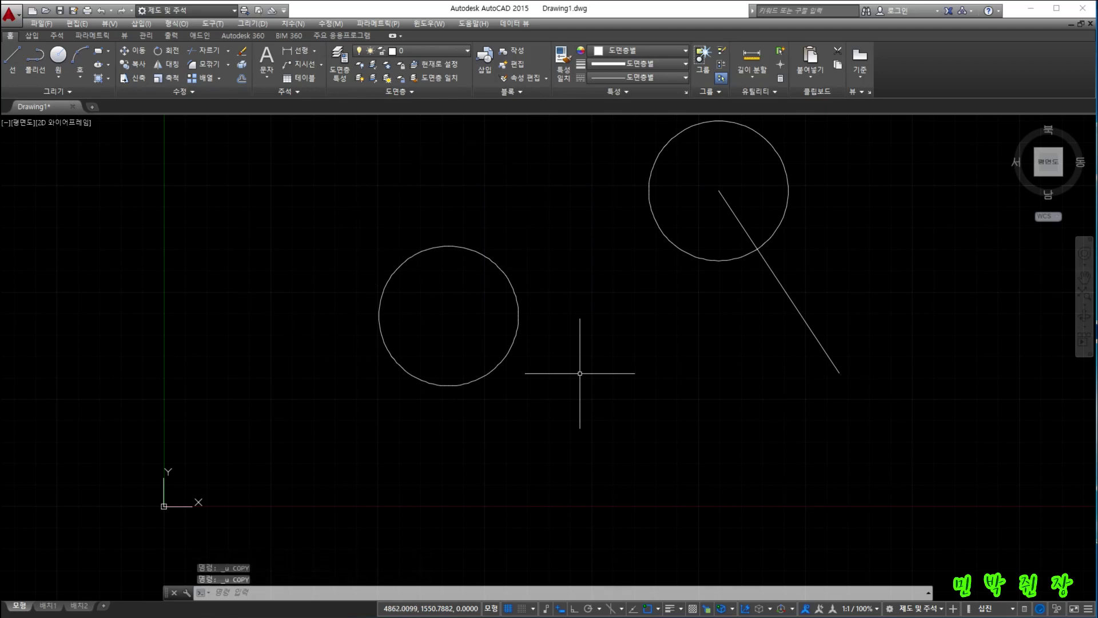
{"action": "key", "text": "ctrl+z"}
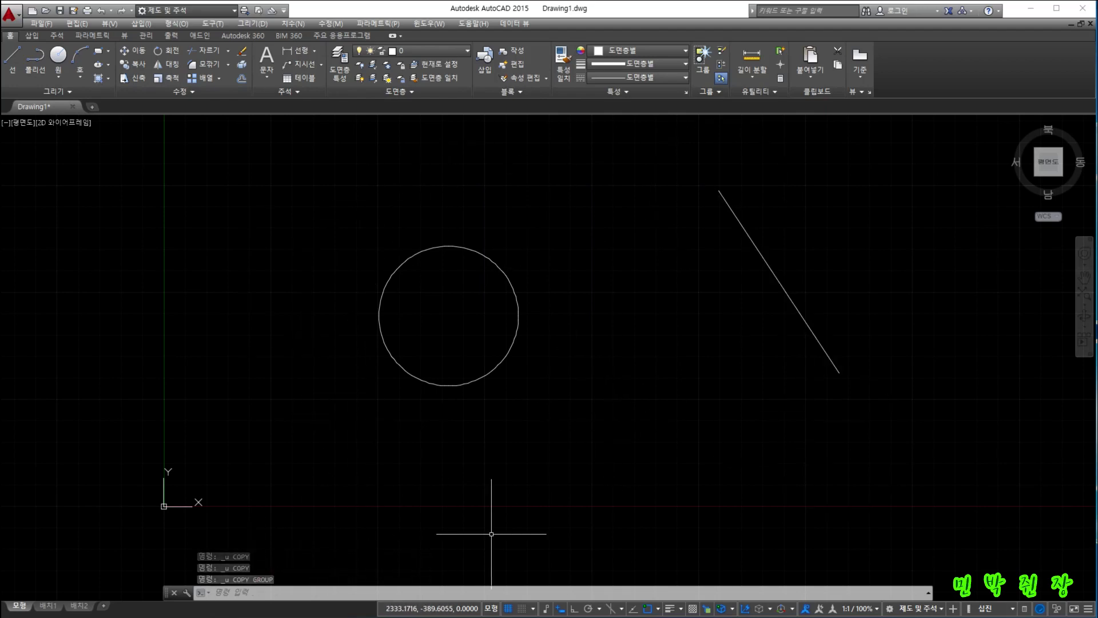
Start COPY on the circle with its center as base point and choose the Array option with 10 items
{"action": "left_click", "coordinate": [346, 217]}
{"action": "left_click", "coordinate": [569, 437]}
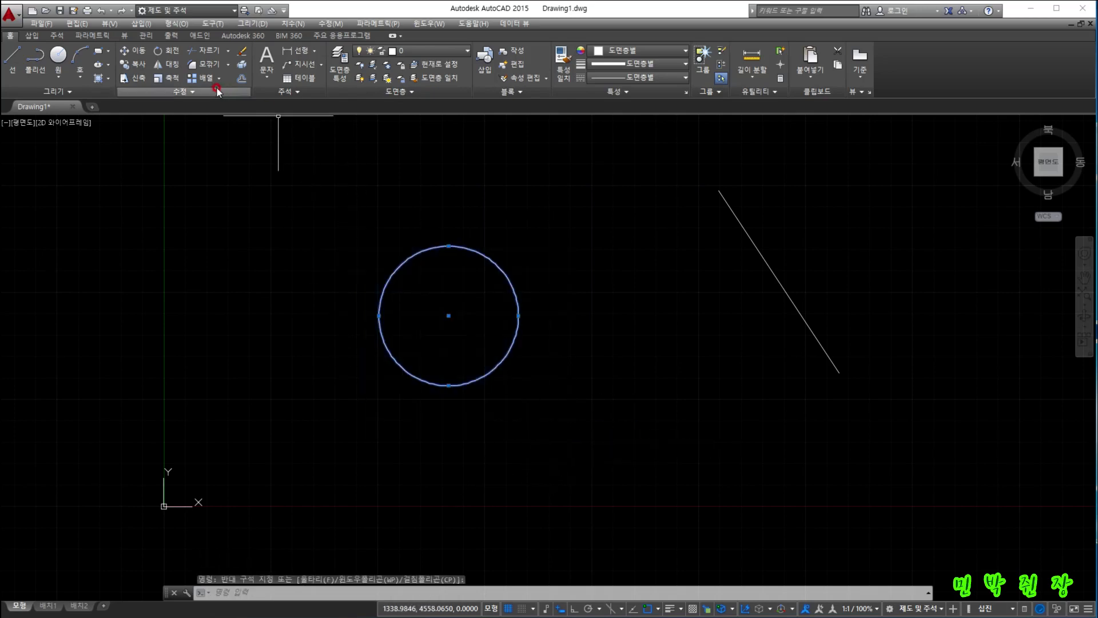
{"action": "left_click", "coordinate": [127, 66]}
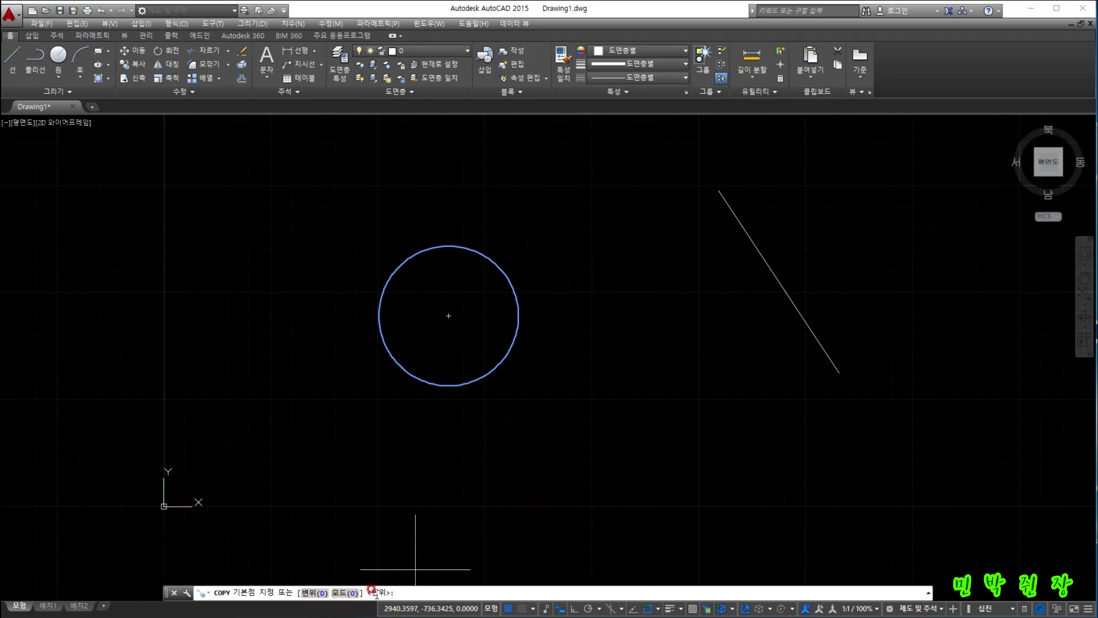
{"action": "left_click", "coordinate": [448, 314]}
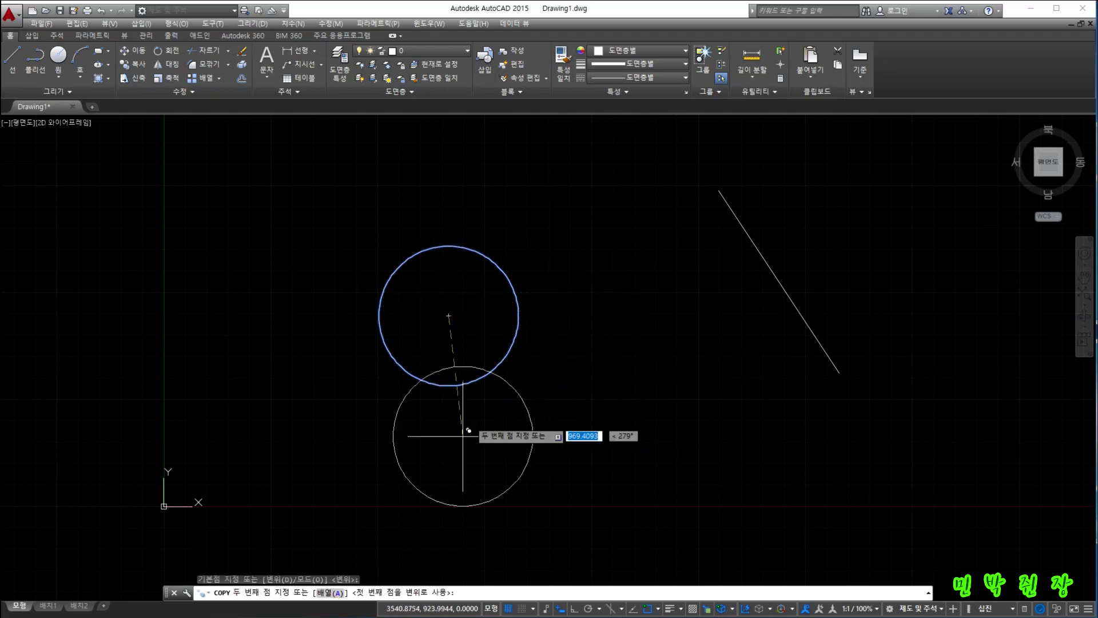
{"action": "left_click", "coordinate": [325, 593]}
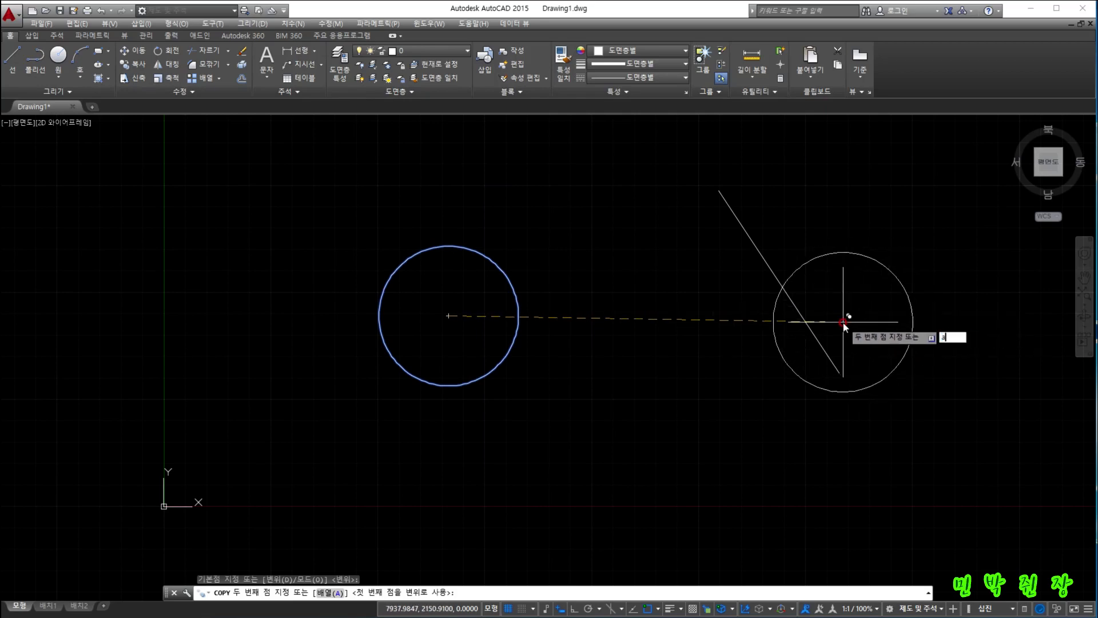
{"action": "key", "text": "Return"}
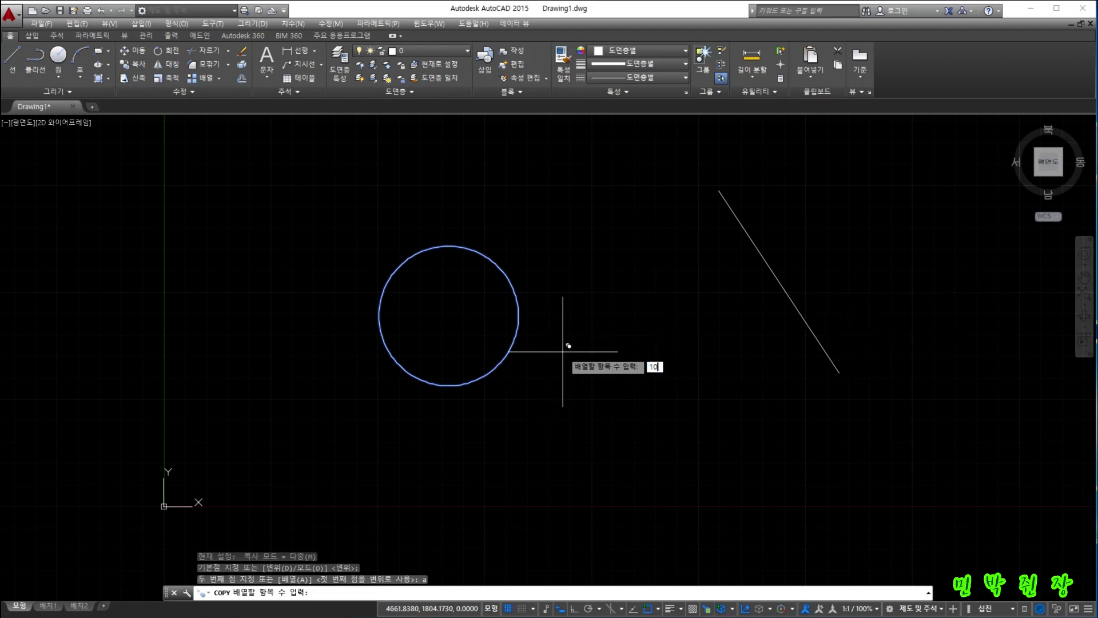
{"action": "type", "text": "10"}
{"action": "key", "text": "Return"}
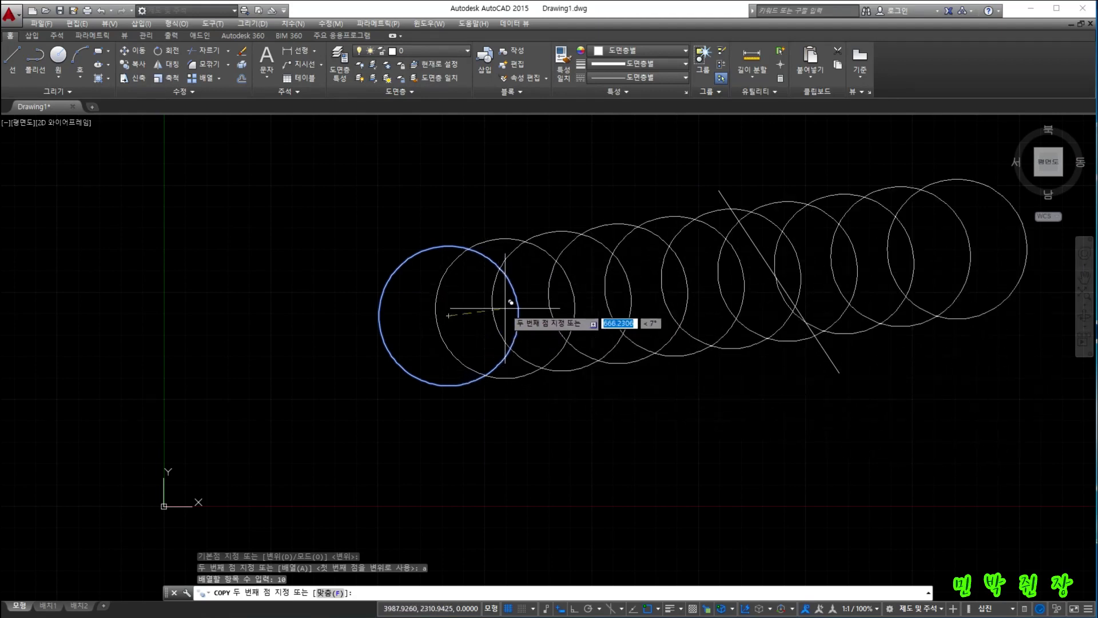
Alternate the array placement between the Fit and Array options to compare how the circles are spaced
{"action": "left_click", "coordinate": [318, 595]}
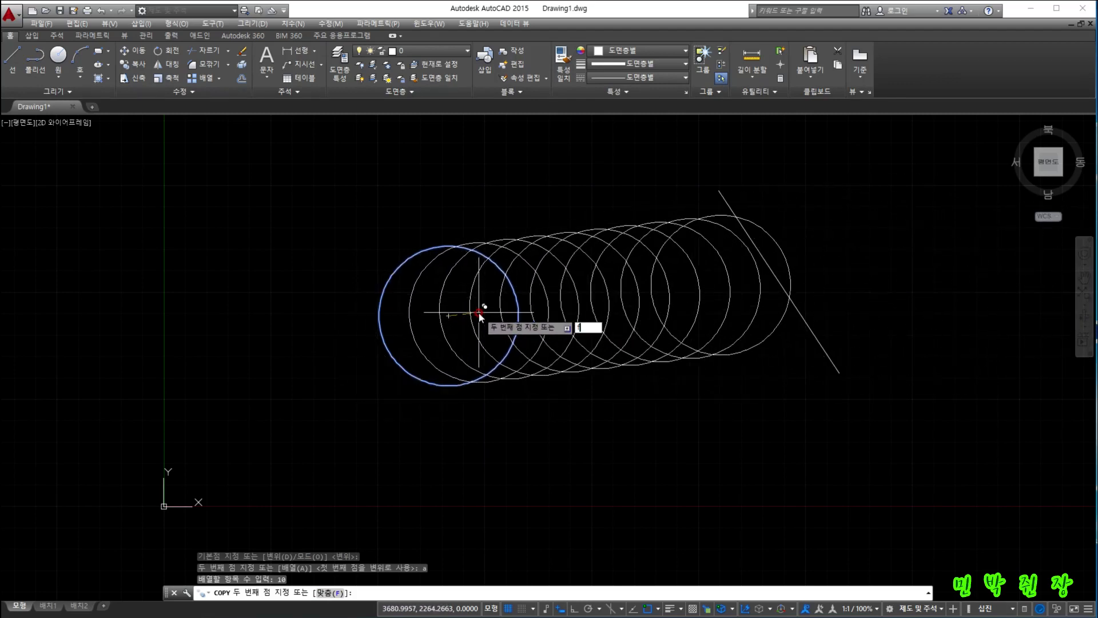
{"action": "key", "text": "Return"}
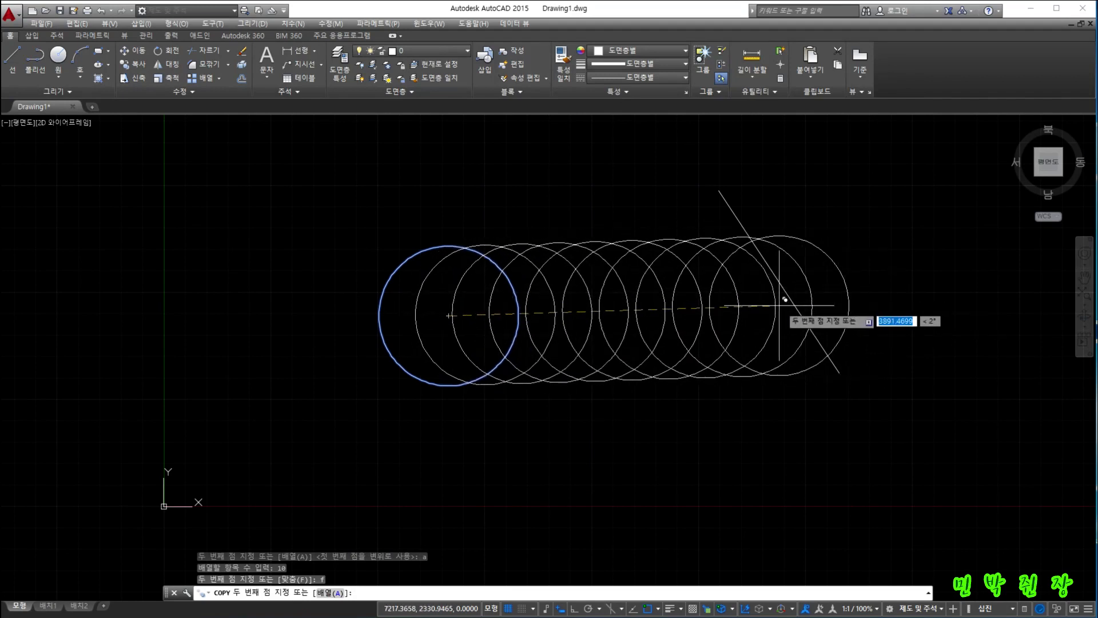
{"action": "key", "text": "Return"}
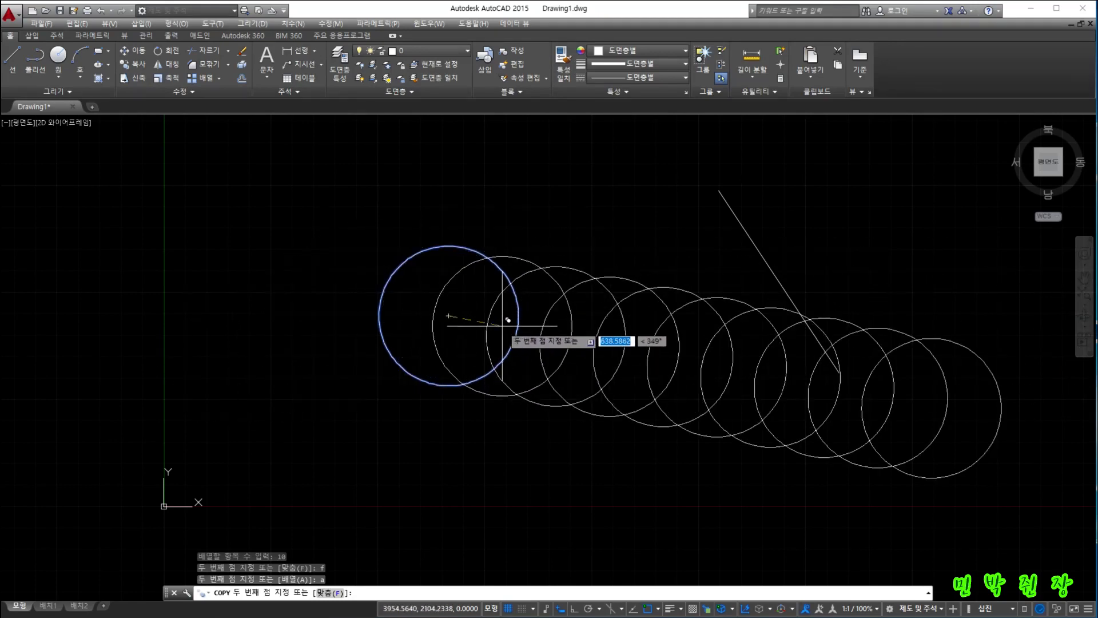
{"action": "type", "text": "f"}
{"action": "key", "text": "Return"}
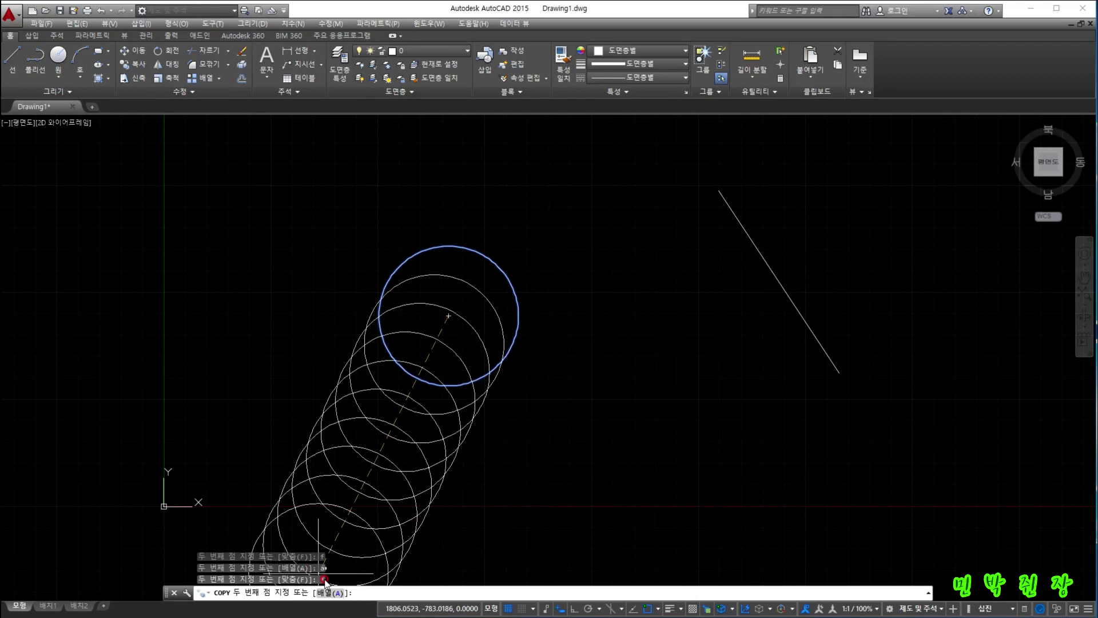
{"action": "type", "text": "a"}
{"action": "key", "text": "Return"}
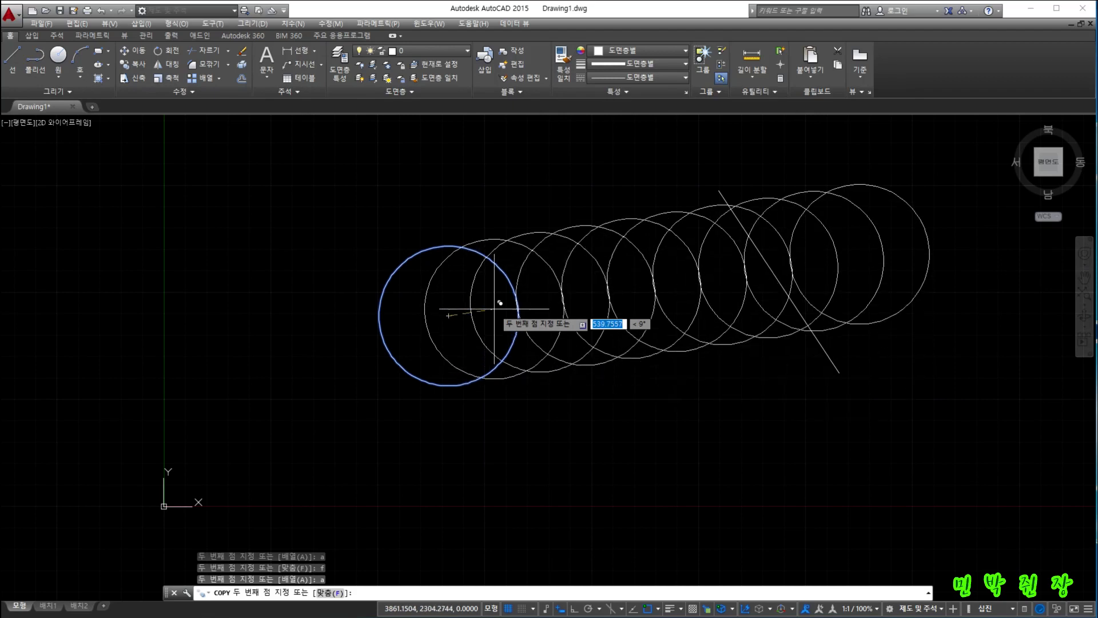
Fit the array of circles between the original's center and the upper end of the diagonal line
{"action": "type", "text": "f"}
{"action": "key", "text": "Return"}
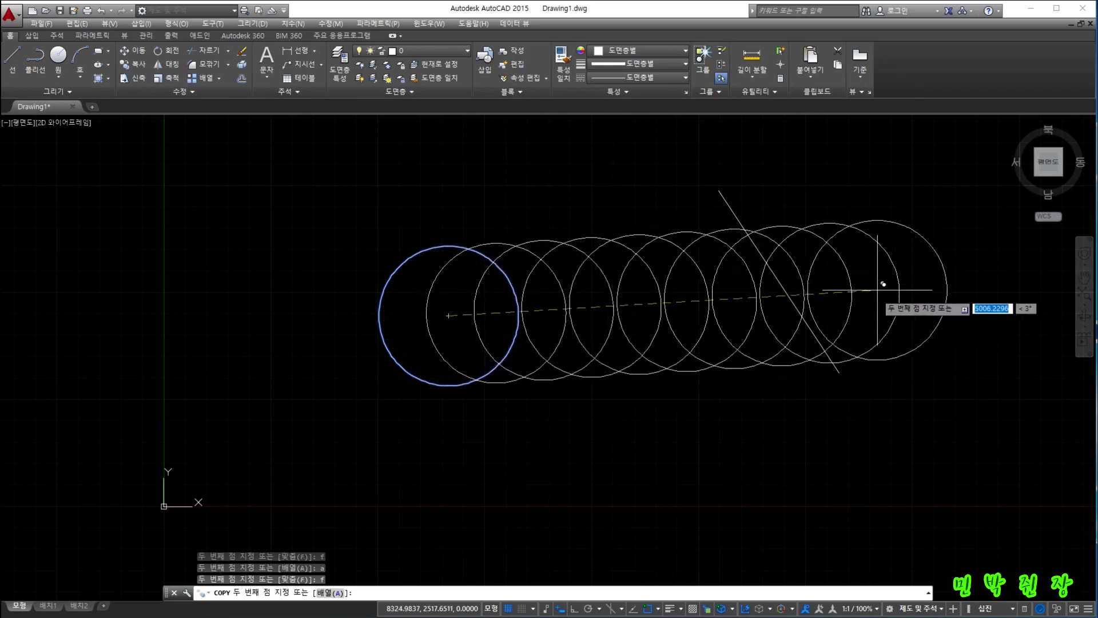
{"action": "left_click", "coordinate": [718, 190]}
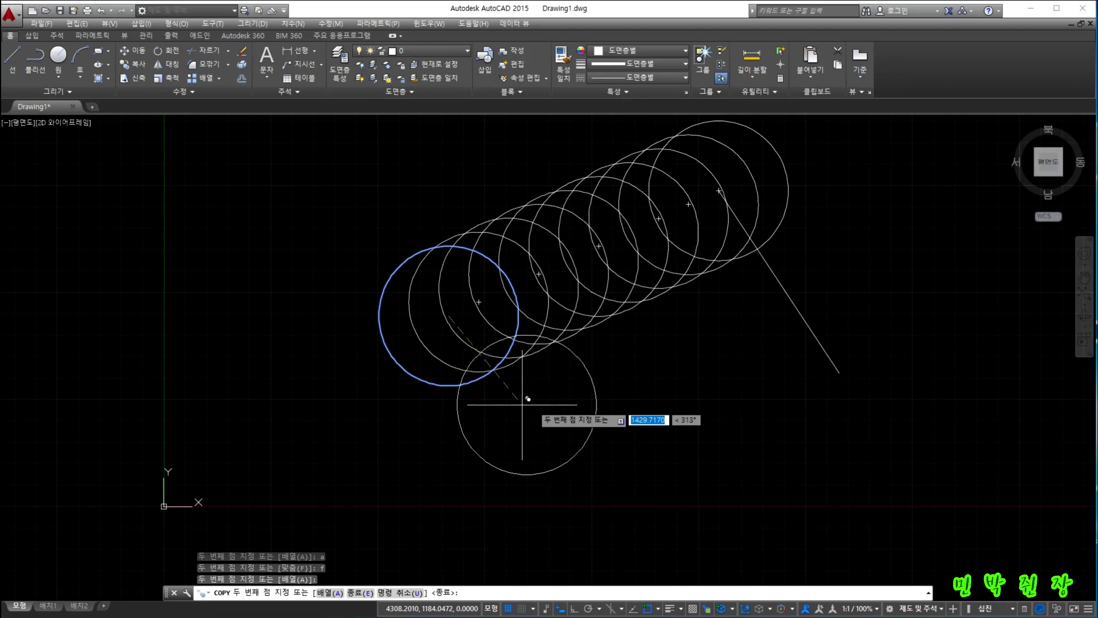
Add a second array of 10 circles, fitted from the original's center to the lower end of the diagonal line
{"action": "type", "text": "a"}
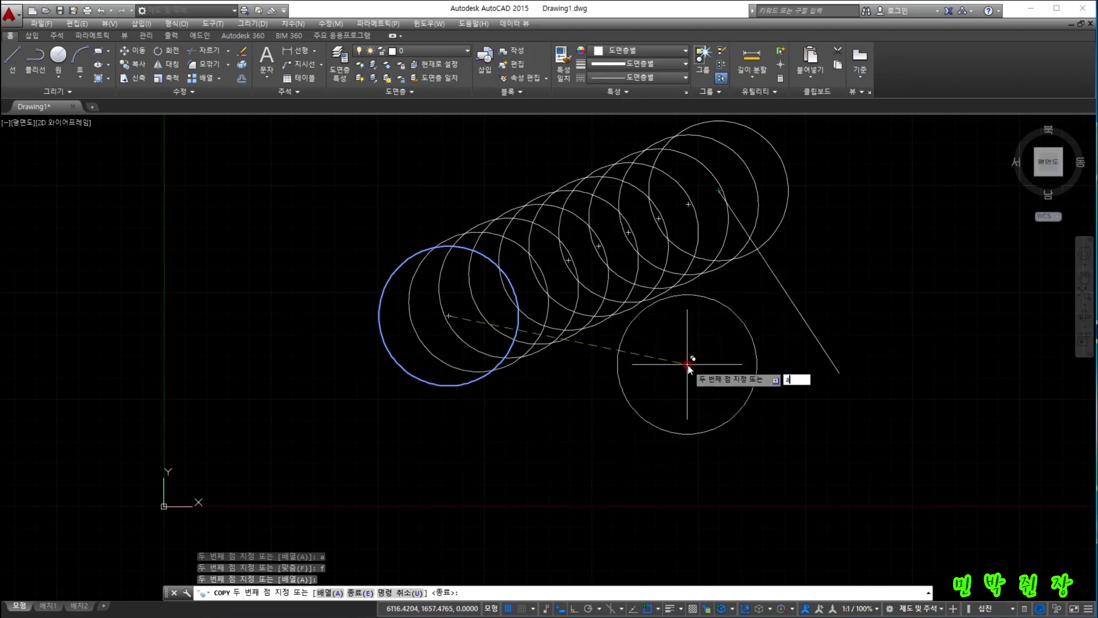
{"action": "key", "text": "Return"}
{"action": "type", "text": "10"}
{"action": "key", "text": "Return"}
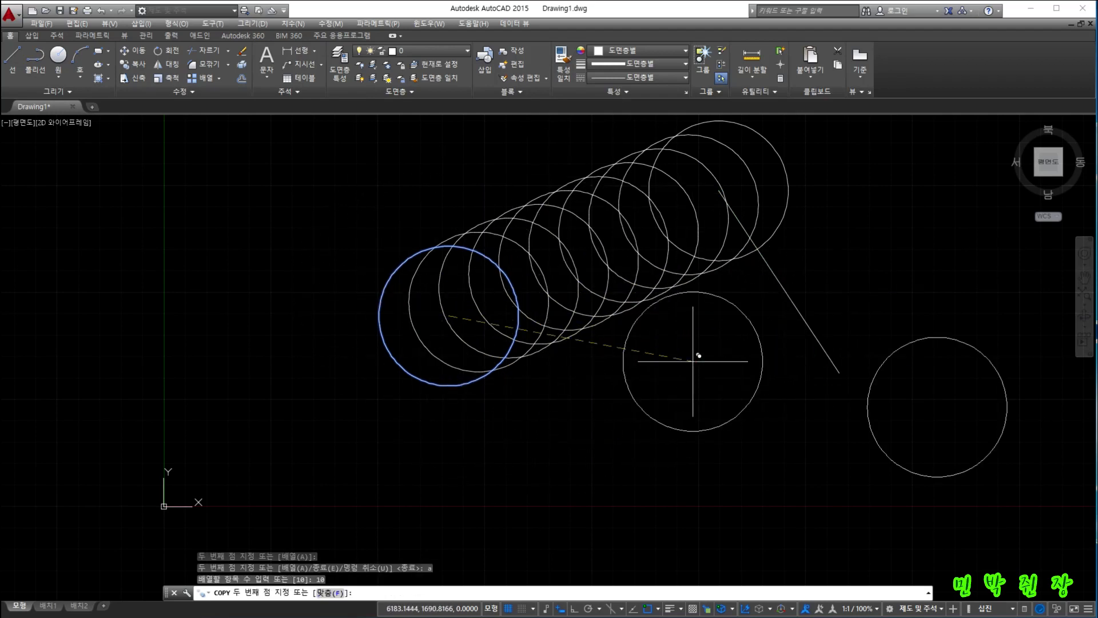
{"action": "type", "text": "f"}
{"action": "key", "text": "Return"}
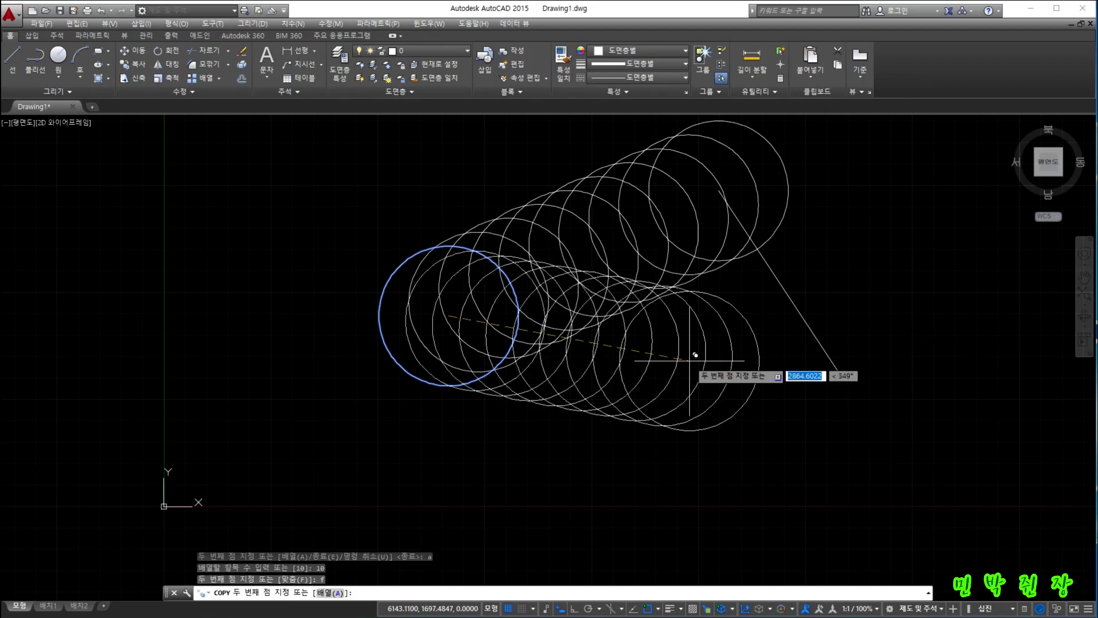
{"action": "left_click", "coordinate": [838, 371]}
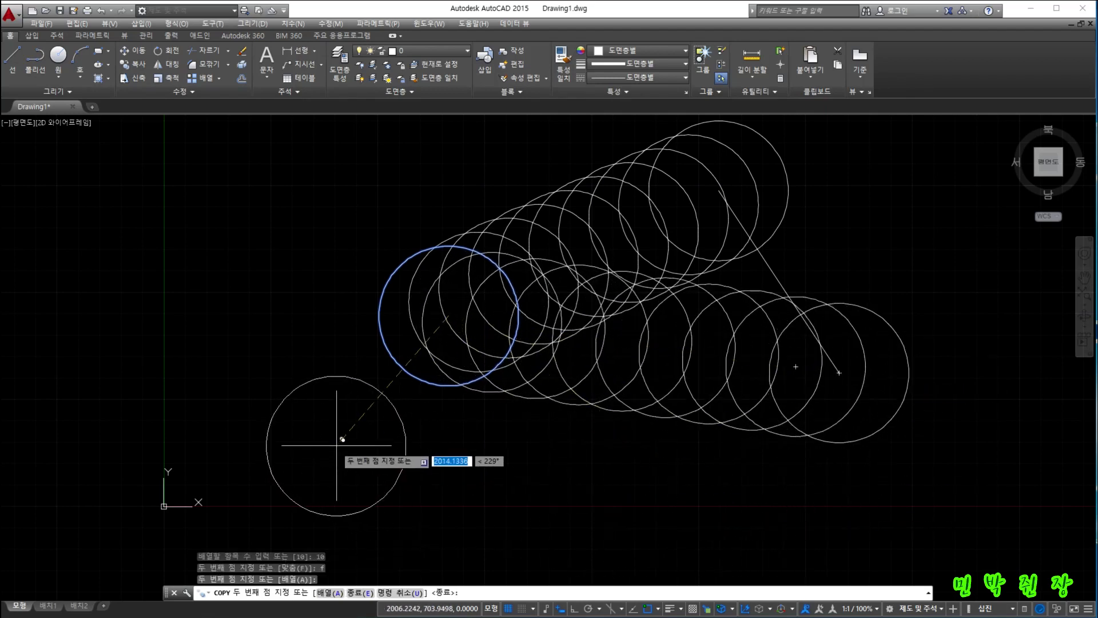
End the COPY command and erase everything in the drawing: both circle arrays, the diagonal line and the leftover upper circle
{"action": "key", "text": "Escape"}
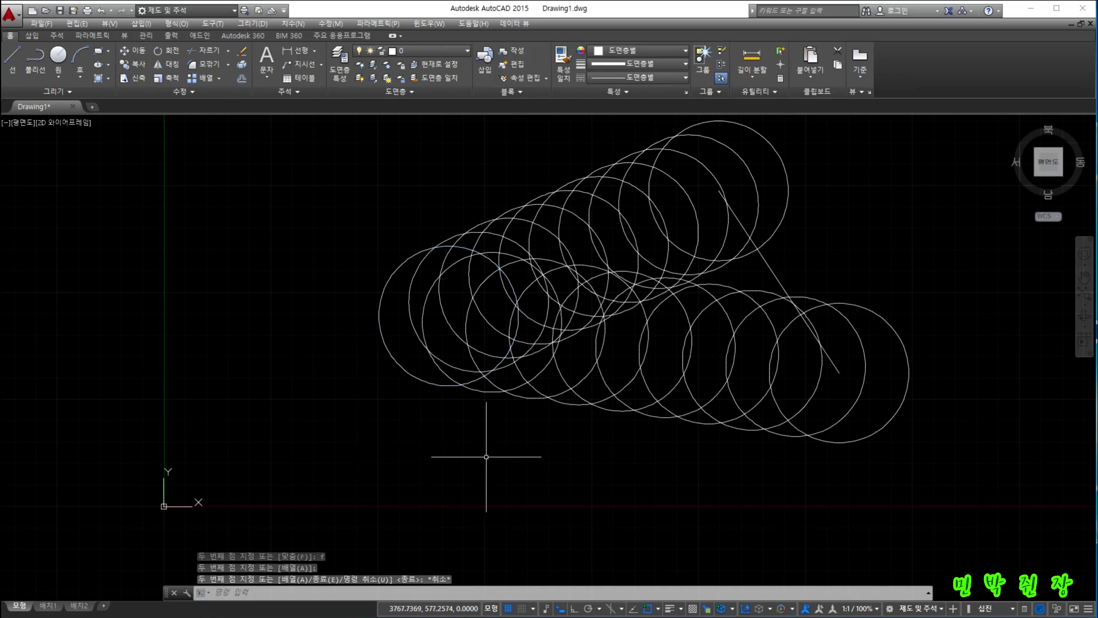
{"action": "left_click", "coordinate": [344, 125]}
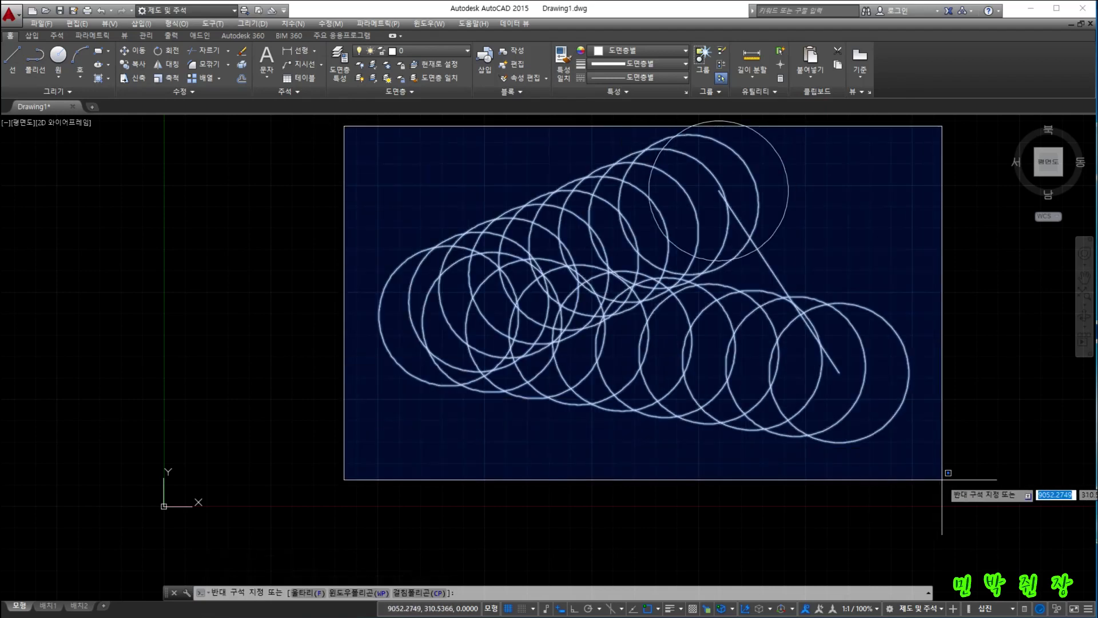
{"action": "left_click", "coordinate": [948, 469]}
{"action": "key", "text": "Delete"}
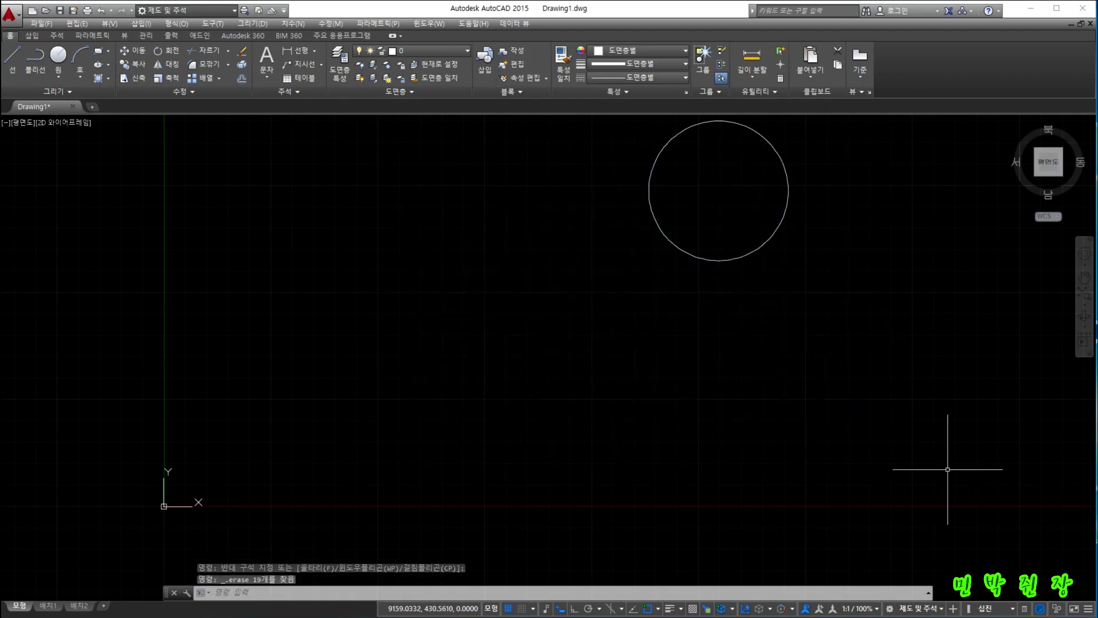
{"action": "left_click", "coordinate": [628, 119]}
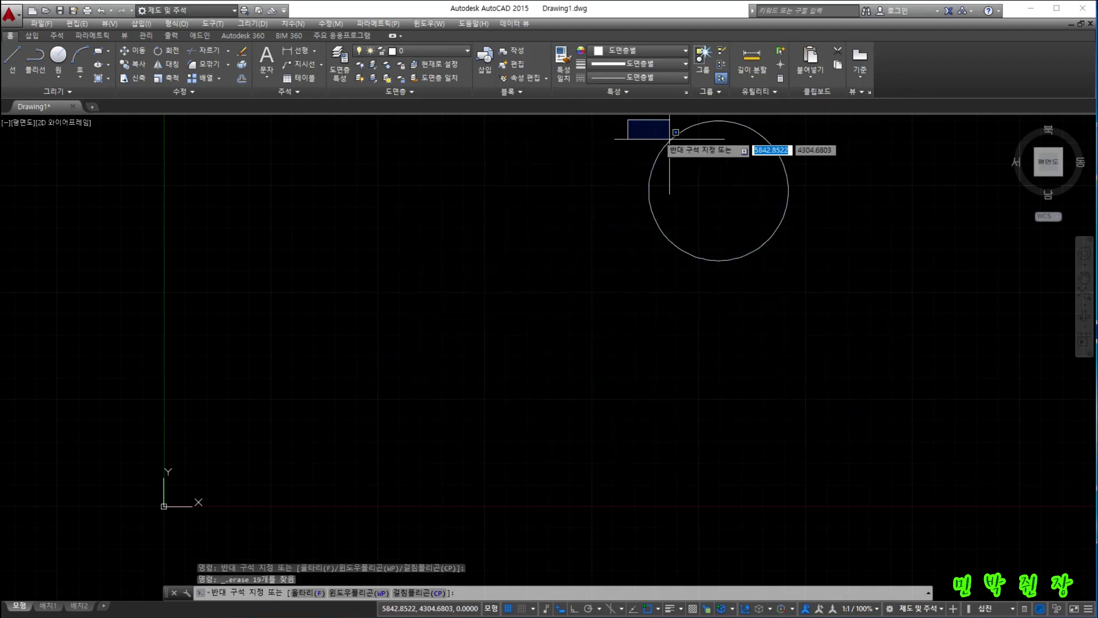
{"action": "left_click", "coordinate": [809, 272]}
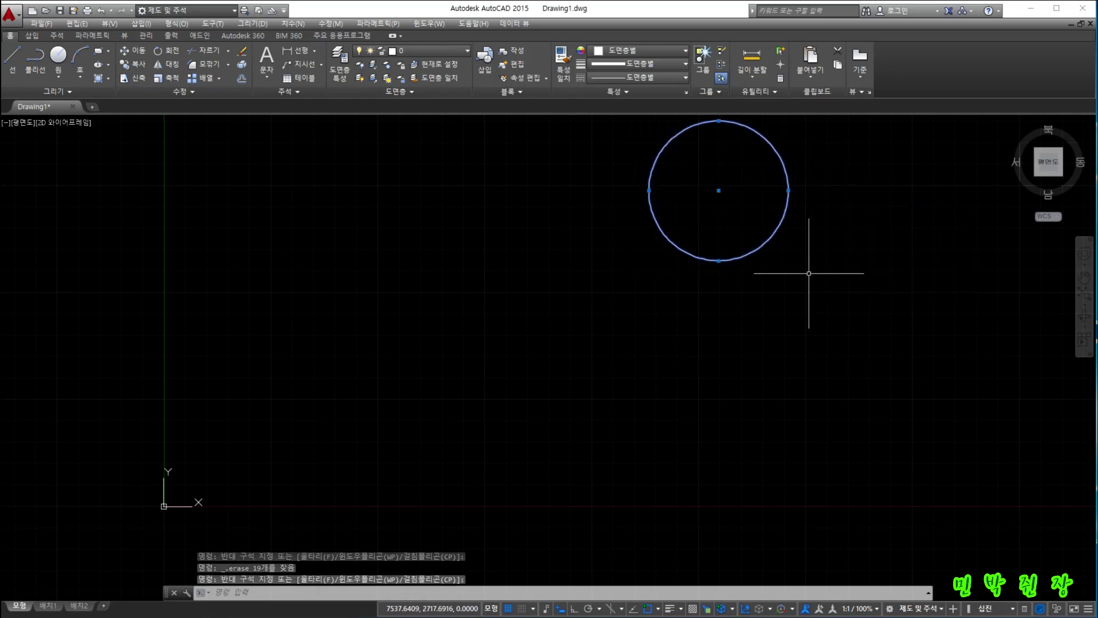
{"action": "key", "text": "Delete"}
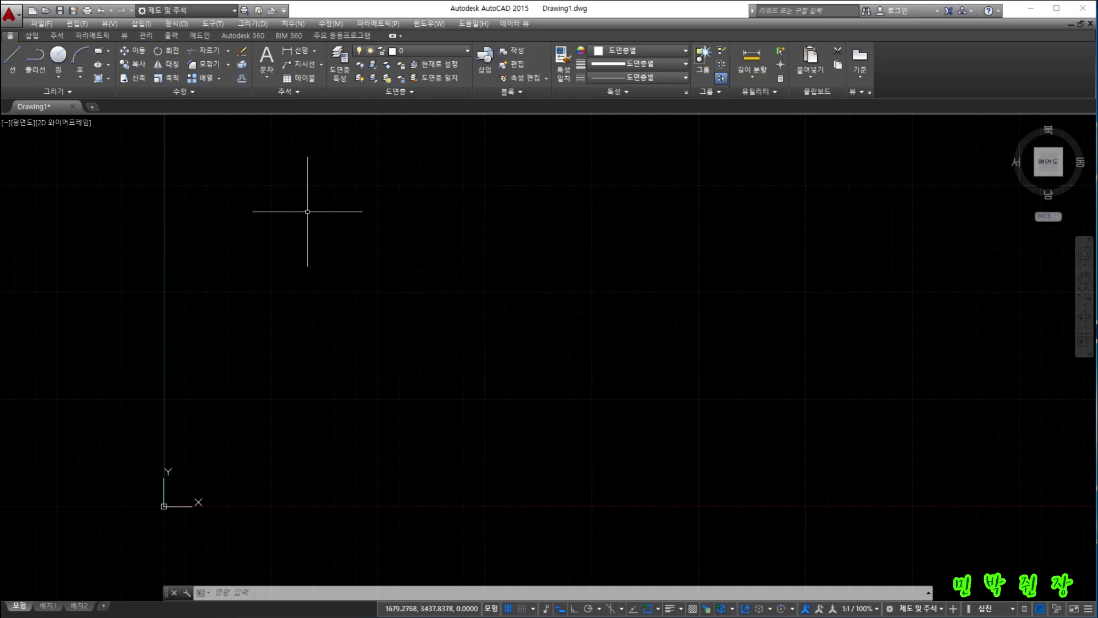
Draw a single straight line about 2833 units long, sloping gently downward to the right across the upper drawing area
{"action": "left_click", "coordinate": [12, 57]}
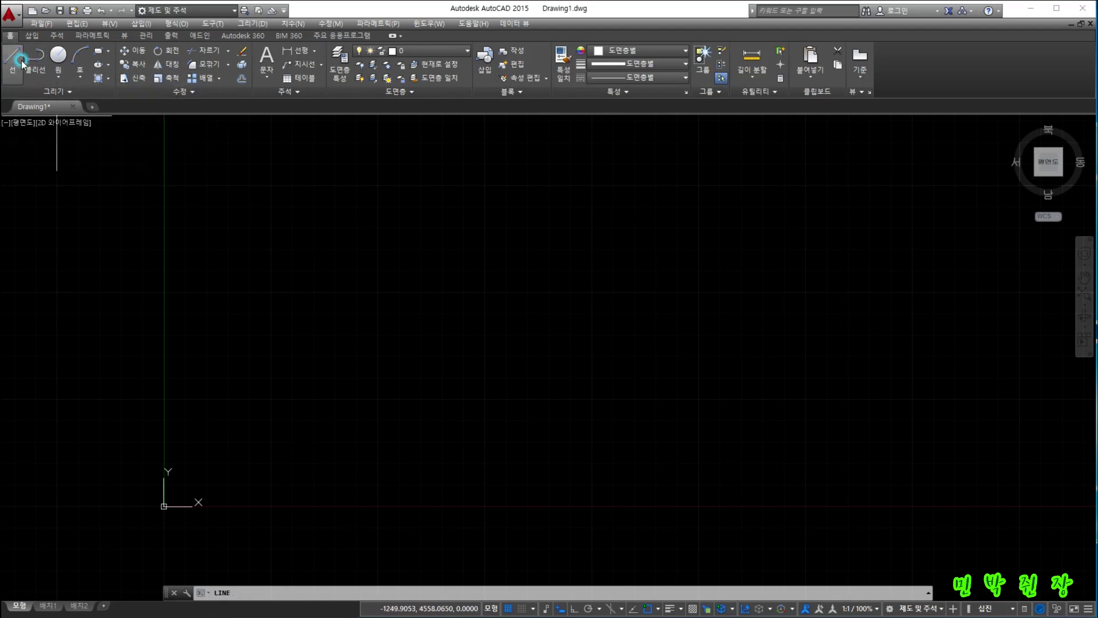
{"action": "left_click", "coordinate": [397, 179]}
{"action": "left_click", "coordinate": [633, 232]}
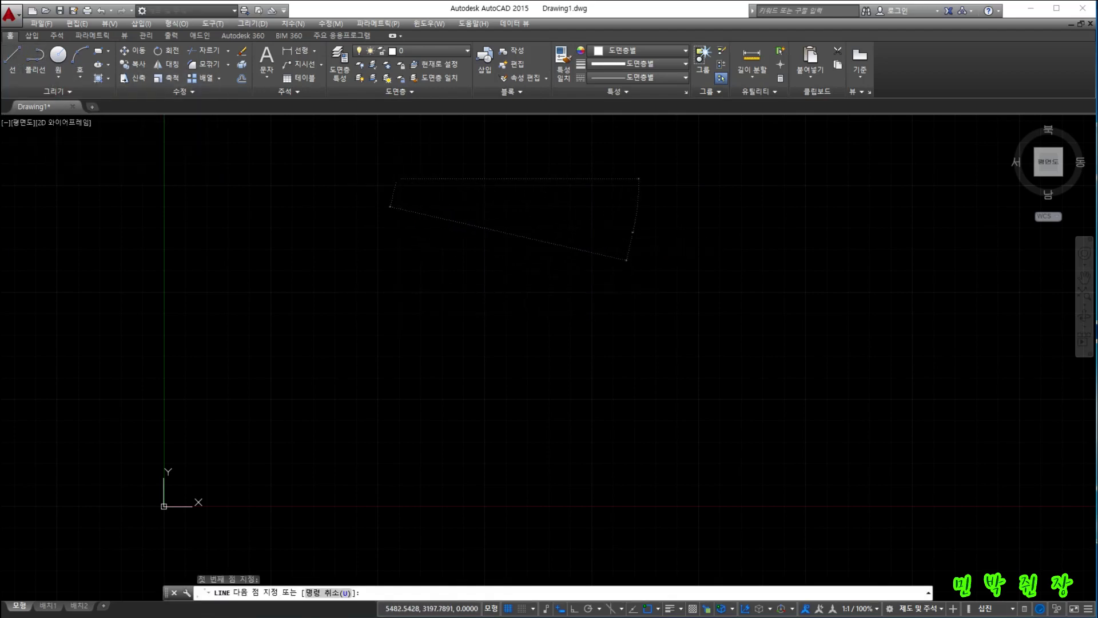
{"action": "key", "text": "Escape"}
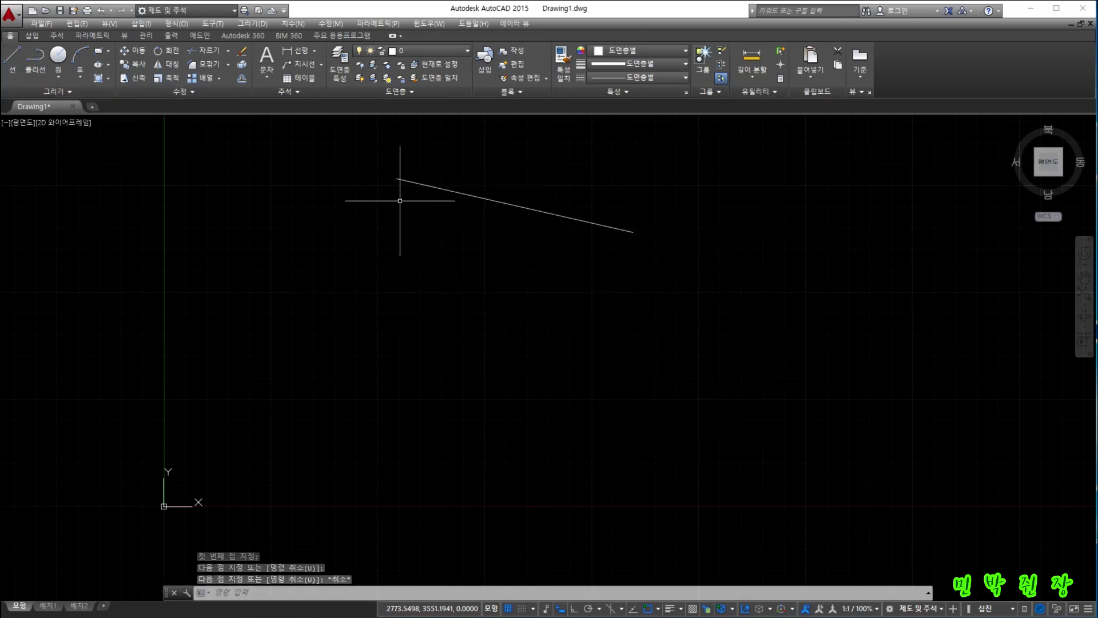
Stretch the line by its endpoint grips, shifting the left end slightly down and raising the right end so it slopes upward
{"action": "left_click", "coordinate": [431, 186]}
{"action": "mouse_move", "coordinate": [396, 180]}
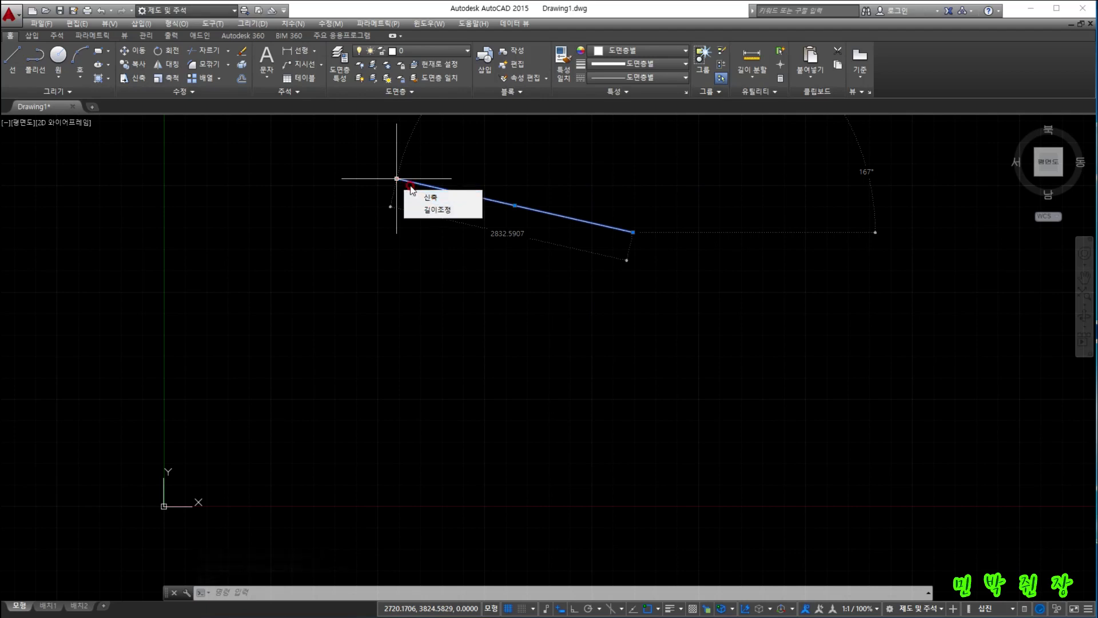
{"action": "left_click", "coordinate": [428, 197]}
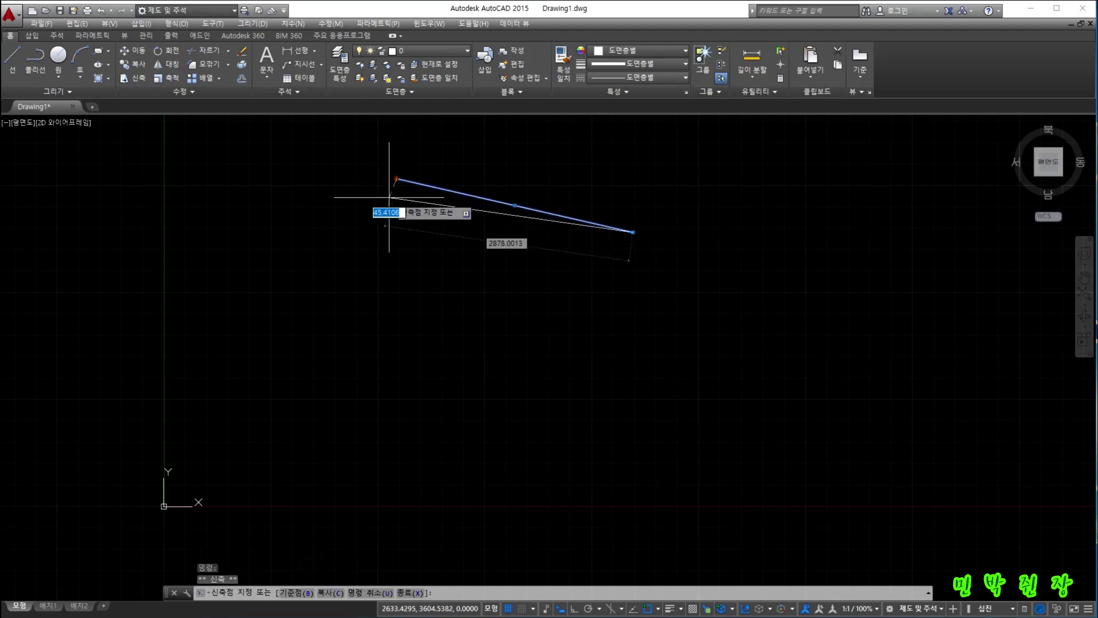
{"action": "mouse_move", "coordinate": [633, 233]}
{"action": "left_click", "coordinate": [665, 252]}
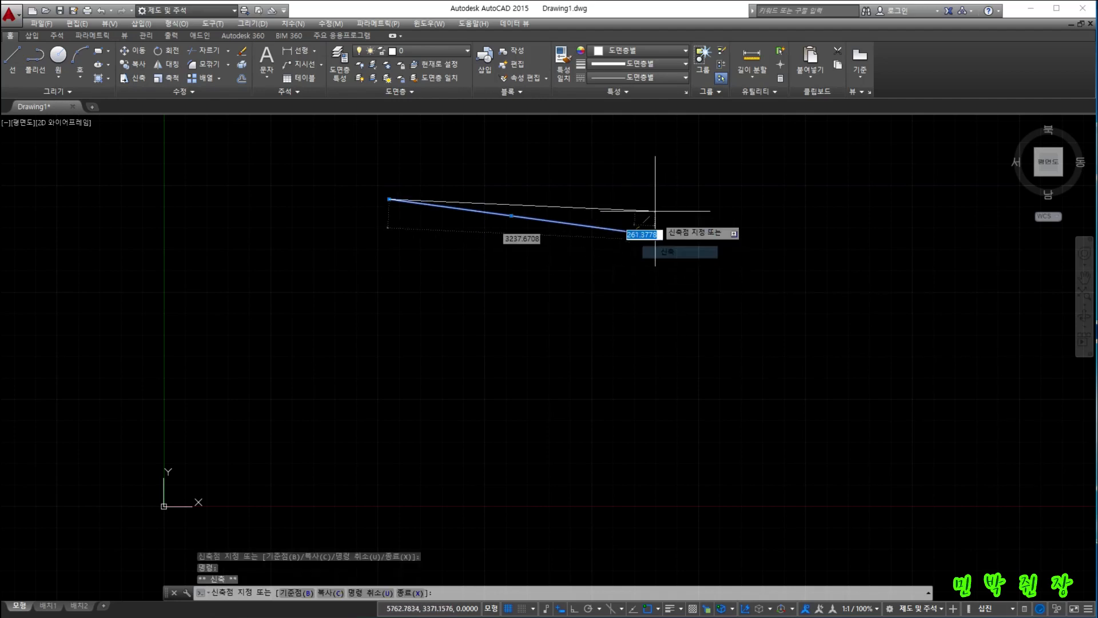
{"action": "left_click", "coordinate": [639, 174]}
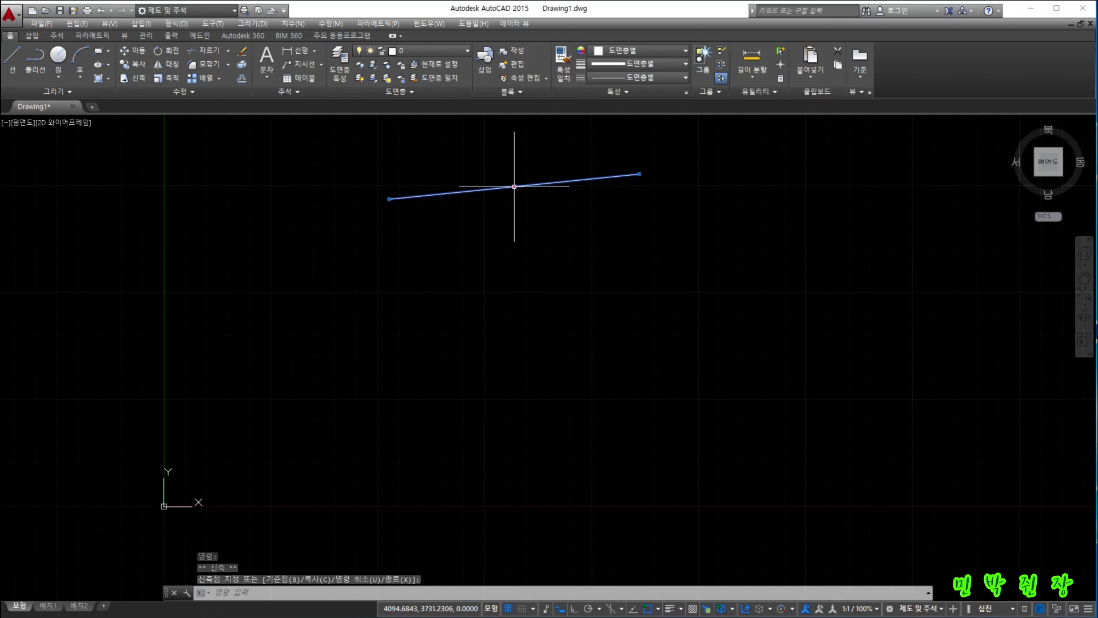
Move the whole line by its midpoint grip down to the lower left, and bring it back up the same way
{"action": "left_click", "coordinate": [514, 187]}
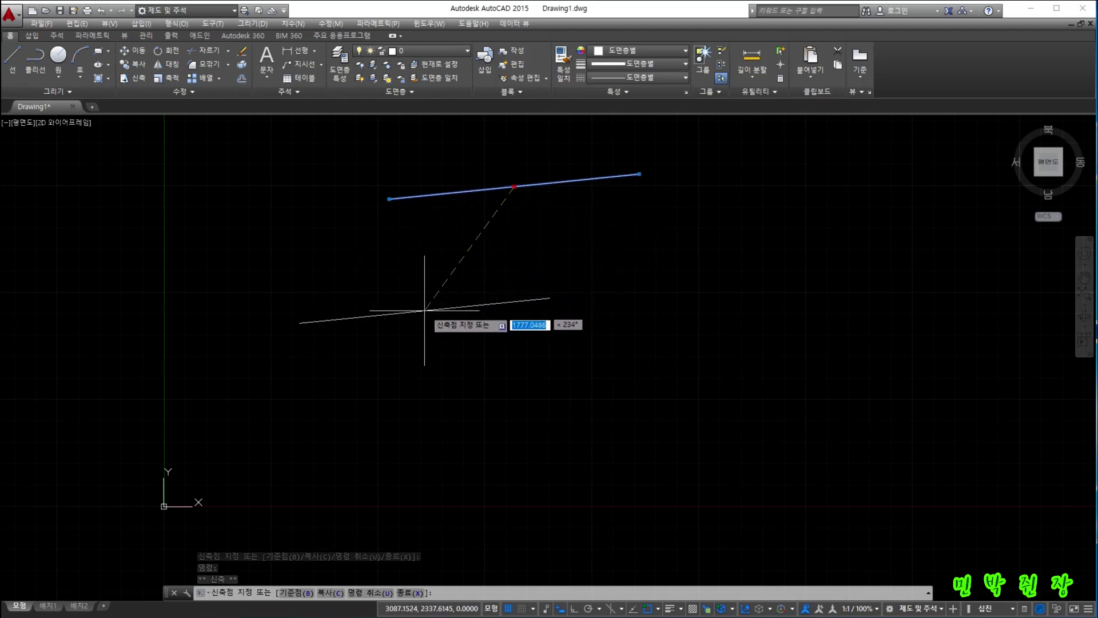
{"action": "left_click", "coordinate": [411, 327]}
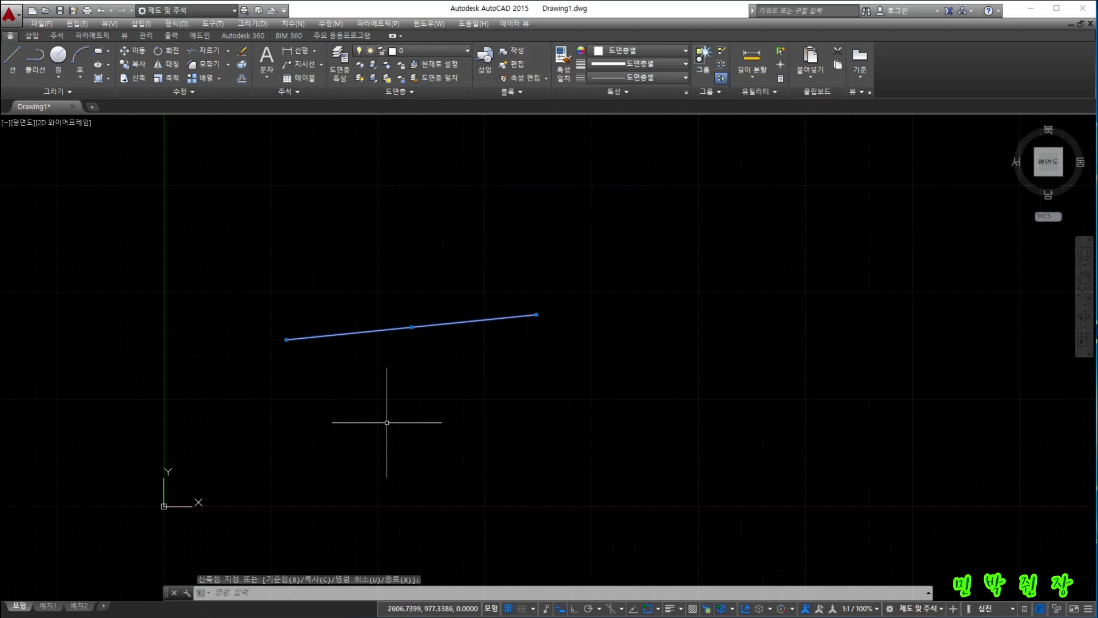
{"action": "left_click", "coordinate": [411, 327]}
{"action": "left_click", "coordinate": [469, 203]}
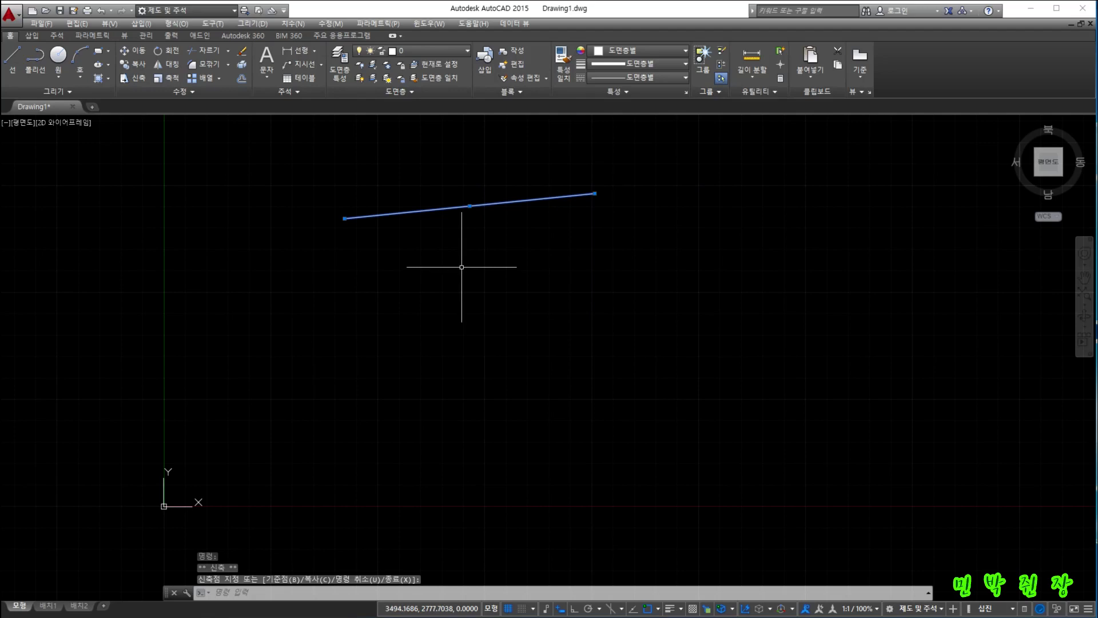
Place eight copies of the line on both sides below and beside it, using the midpoint grip's Copy option
{"action": "left_click", "coordinate": [470, 205]}
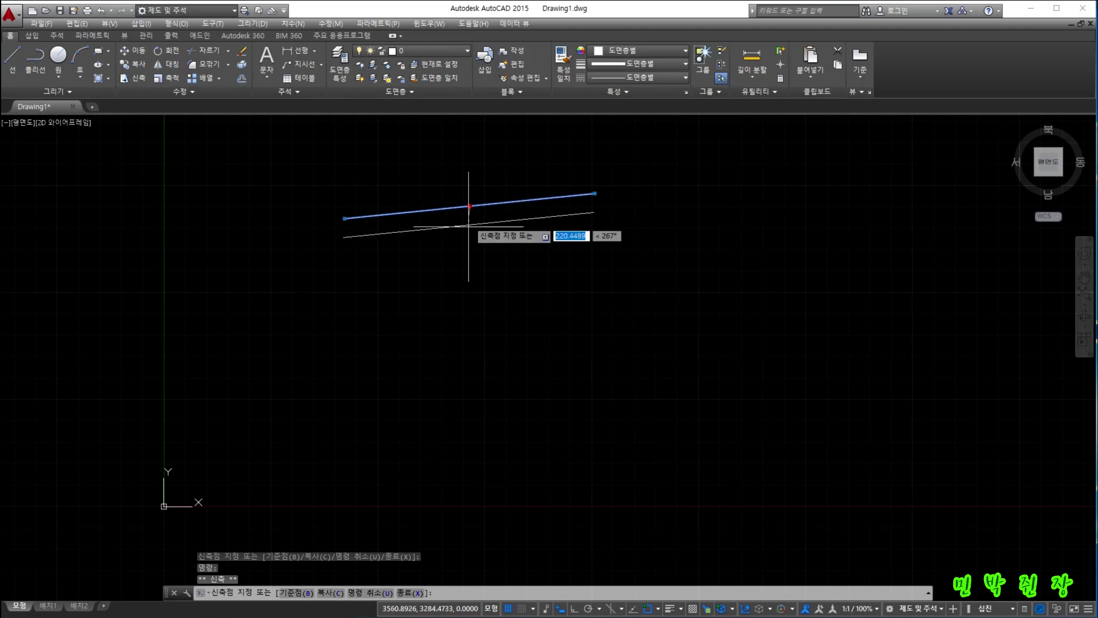
{"action": "left_click", "coordinate": [329, 594]}
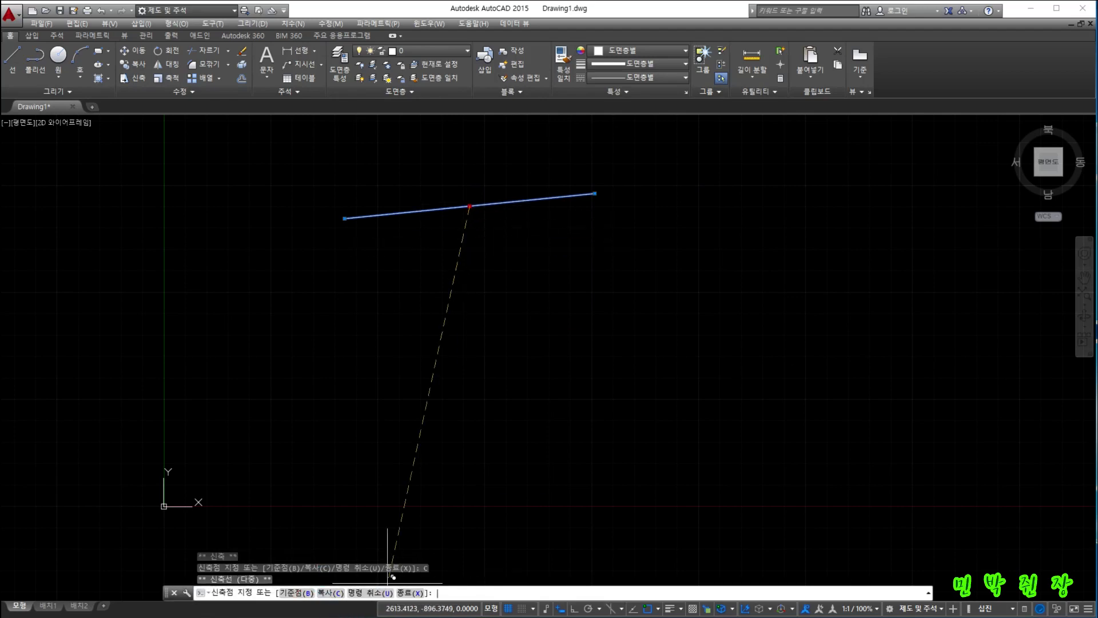
{"action": "left_click", "coordinate": [407, 255]}
{"action": "left_click", "coordinate": [362, 313]}
{"action": "left_click", "coordinate": [320, 372]}
{"action": "left_click", "coordinate": [655, 257]}
{"action": "left_click", "coordinate": [668, 208]}
{"action": "left_click", "coordinate": [675, 298]}
{"action": "left_click", "coordinate": [627, 361]}
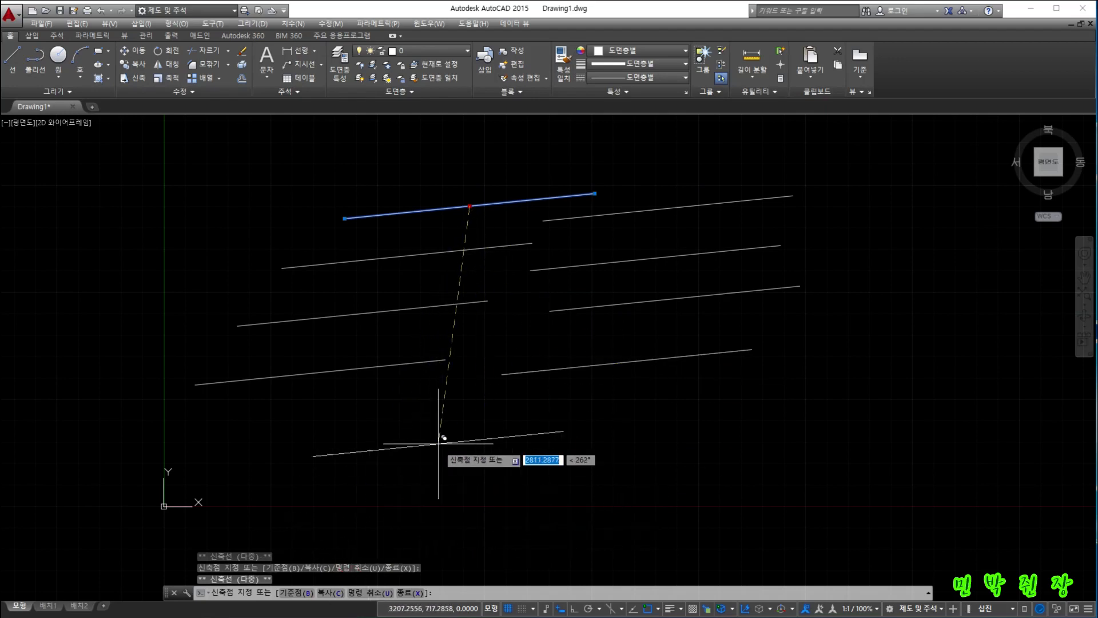
{"action": "left_click", "coordinate": [388, 414]}
{"action": "key", "text": "Escape"}
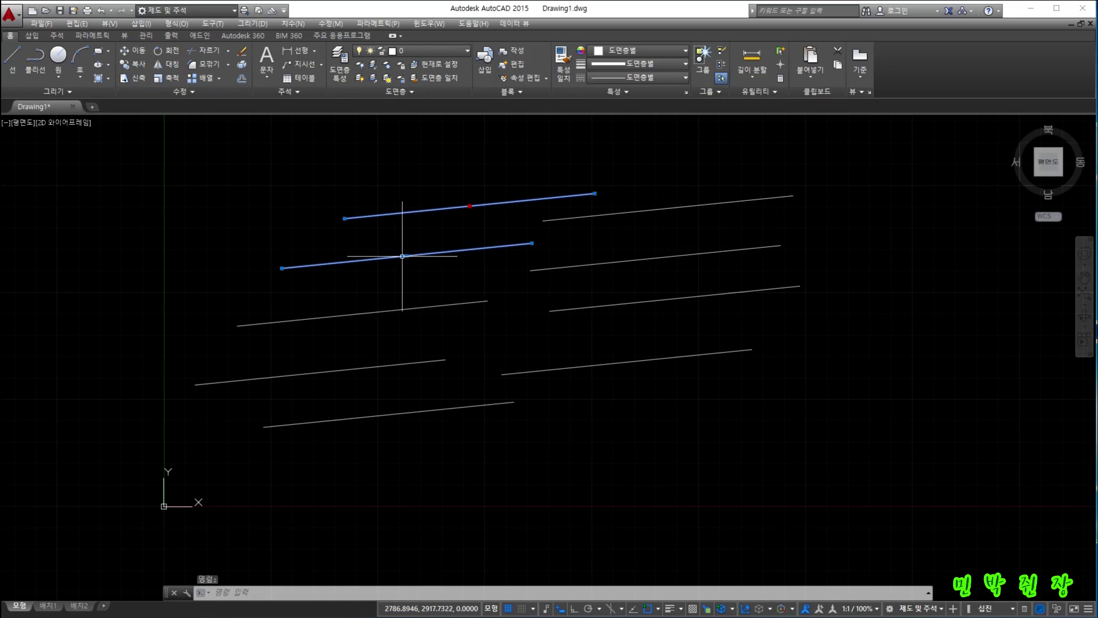
Place five more copies around the drawing from the midpoint grip of the second selected line with the Copy option
{"action": "left_click", "coordinate": [406, 255]}
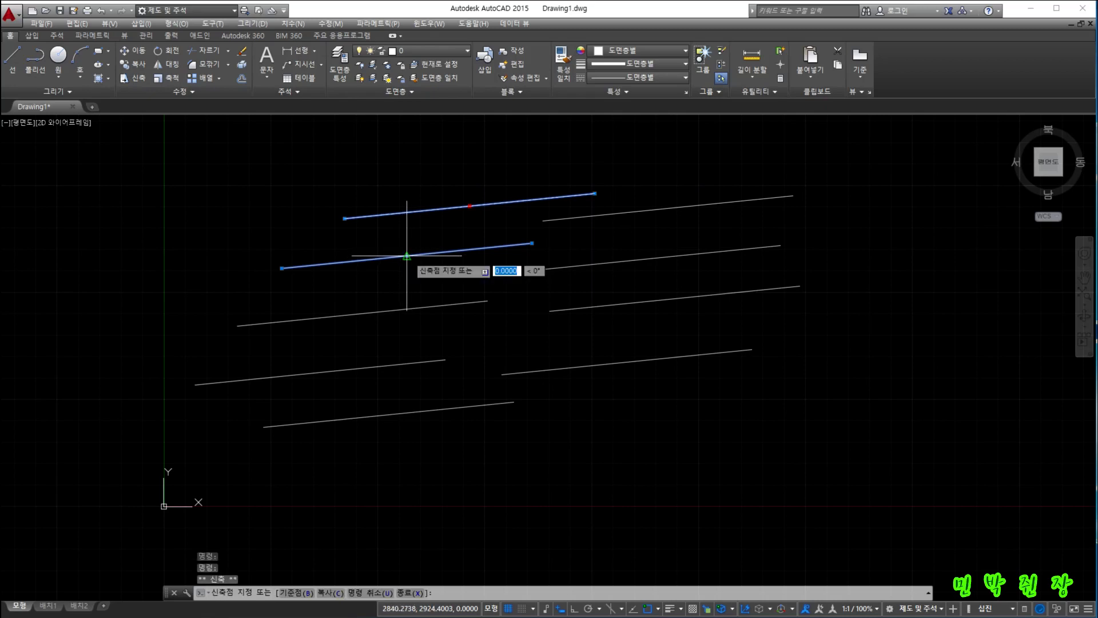
{"action": "type", "text": "c"}
{"action": "key", "text": "Return"}
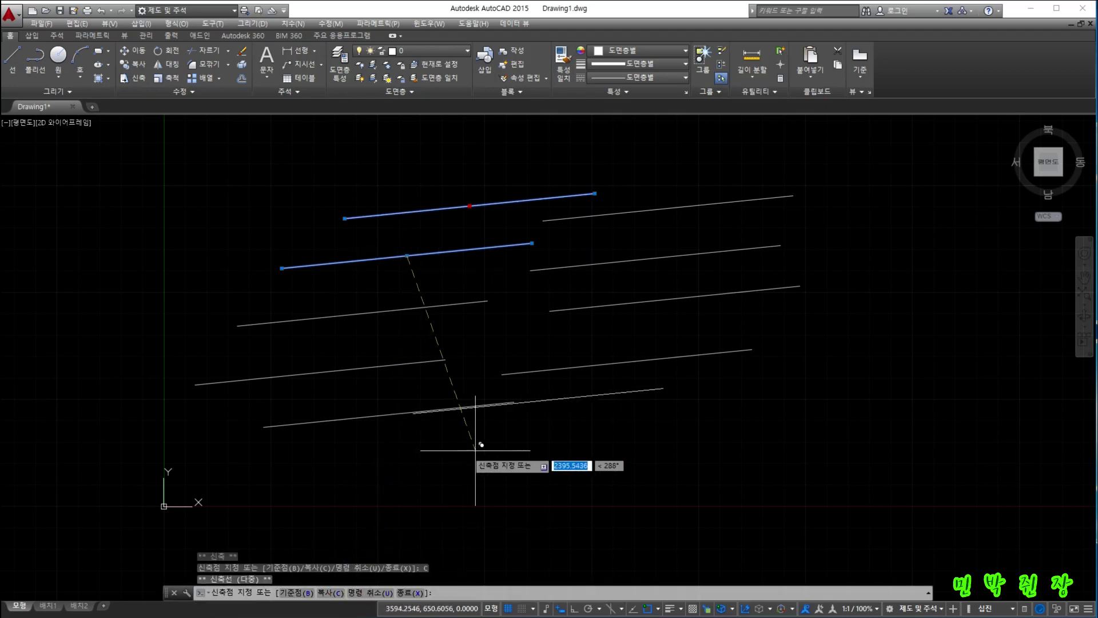
{"action": "left_click", "coordinate": [480, 458]}
{"action": "left_click", "coordinate": [553, 493]}
{"action": "left_click", "coordinate": [759, 431]}
{"action": "left_click", "coordinate": [712, 192]}
{"action": "left_click", "coordinate": [270, 223]}
{"action": "key", "text": "Escape"}
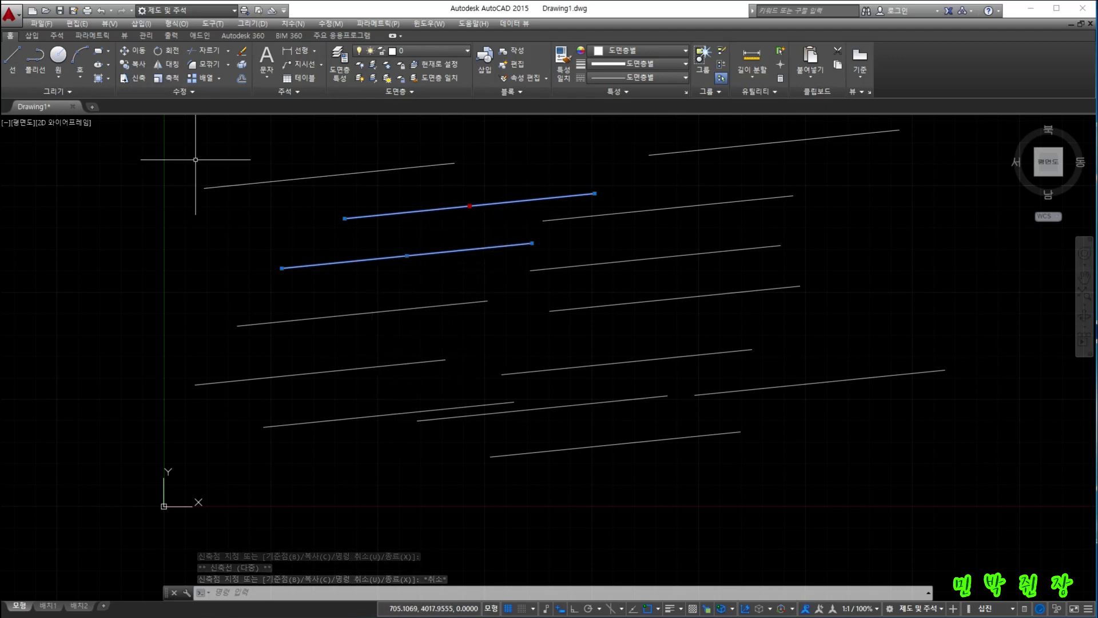
Select all the lines in the drawing with a window and erase them
{"action": "left_click", "coordinate": [180, 130]}
{"action": "left_click", "coordinate": [961, 475]}
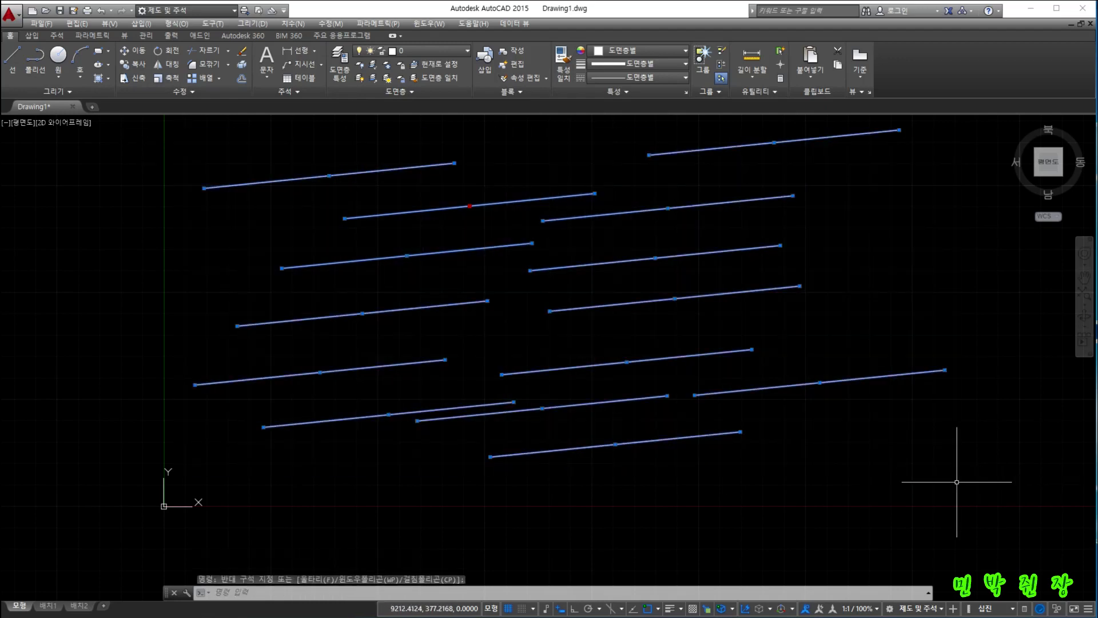
{"action": "key", "text": "Delete"}
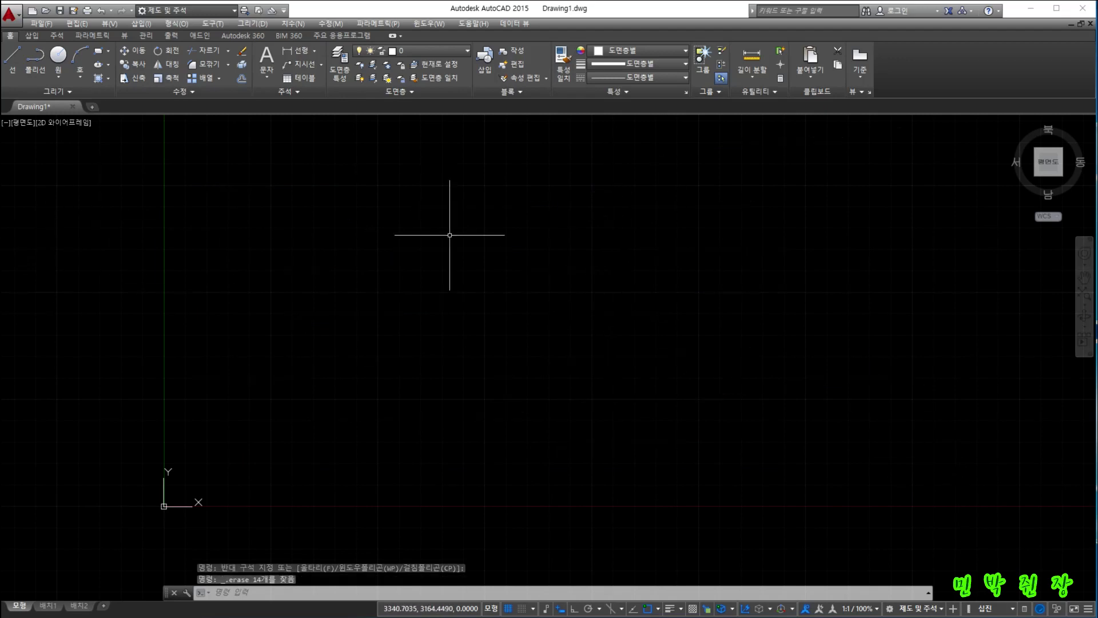
Draw a circle with a radius of about 1164 units in the upper middle of the empty drawing area
{"action": "left_click", "coordinate": [56, 67]}
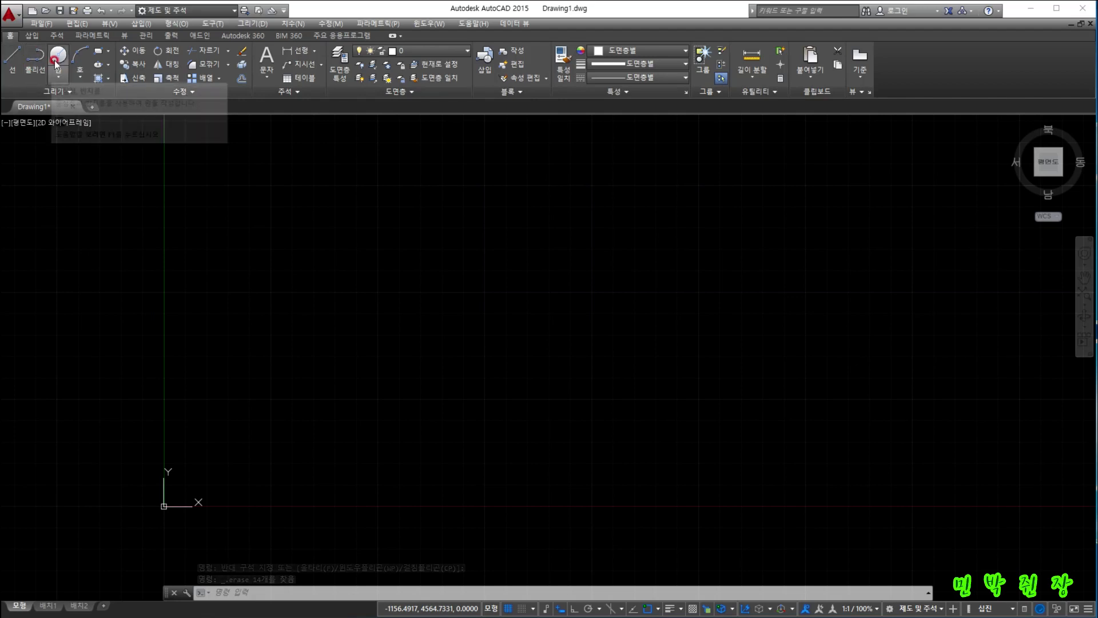
{"action": "left_click", "coordinate": [444, 246]}
{"action": "left_click", "coordinate": [514, 296]}
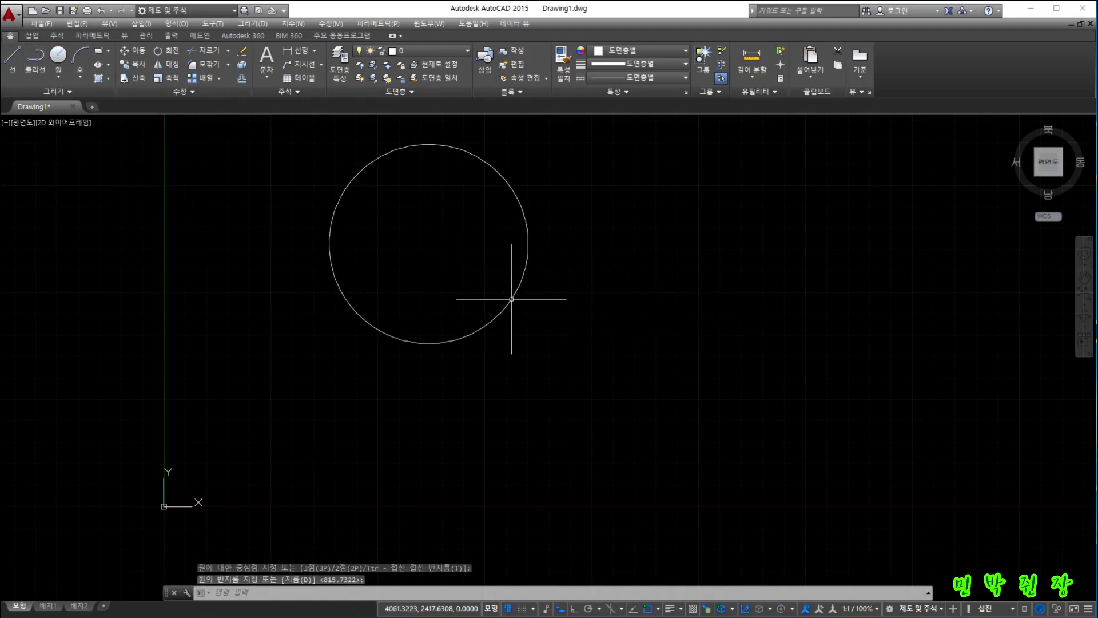
Move the circle by its center grip down and to the right, near the middle of the drawing area
{"action": "left_click", "coordinate": [528, 233]}
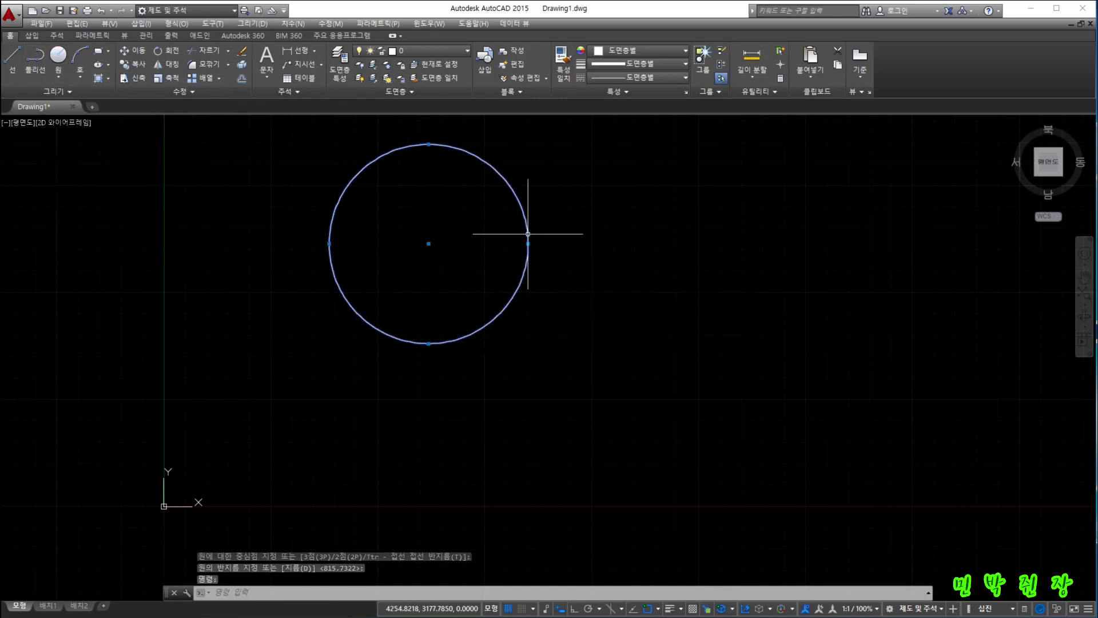
{"action": "left_click", "coordinate": [429, 244]}
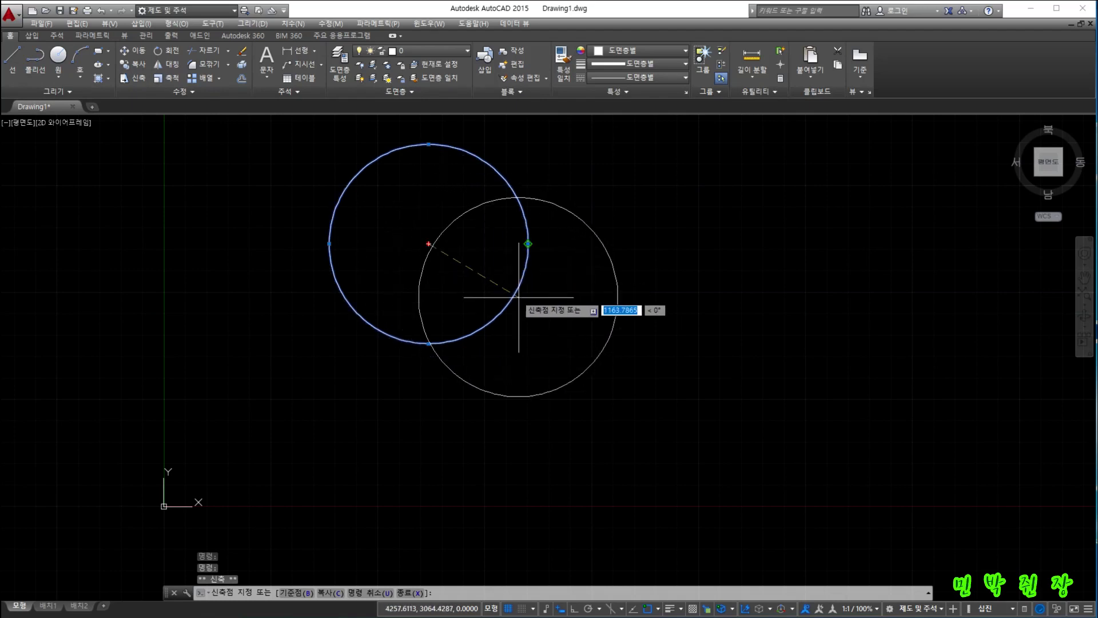
{"action": "left_click", "coordinate": [558, 290]}
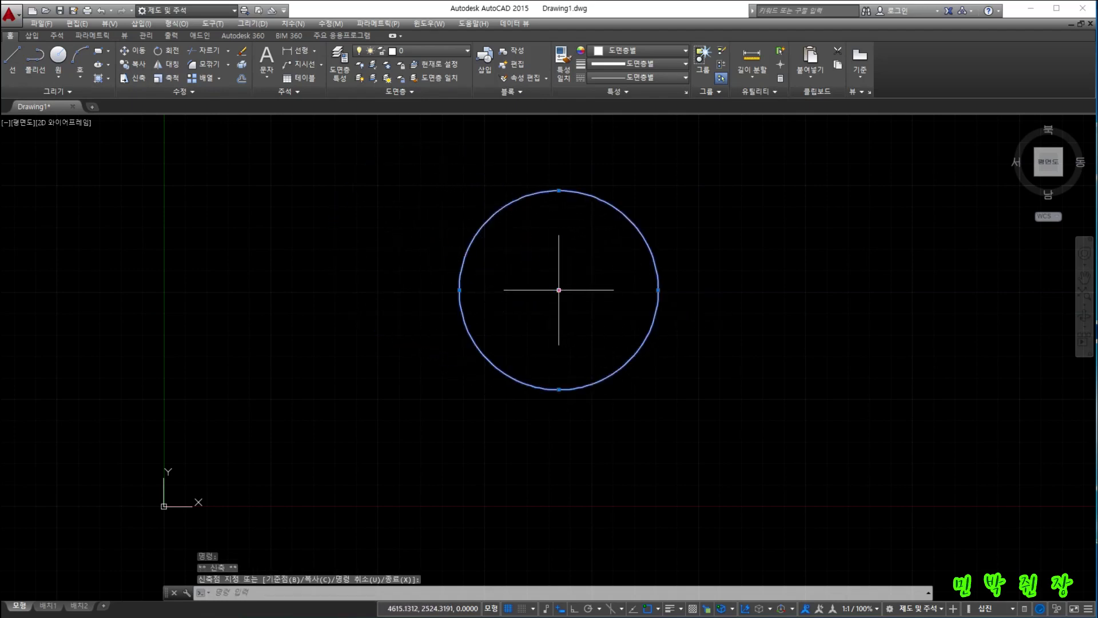
Place nine copies of the circle around the original, using the center grip's Copy option, and end grip editing
{"action": "left_click", "coordinate": [559, 290]}
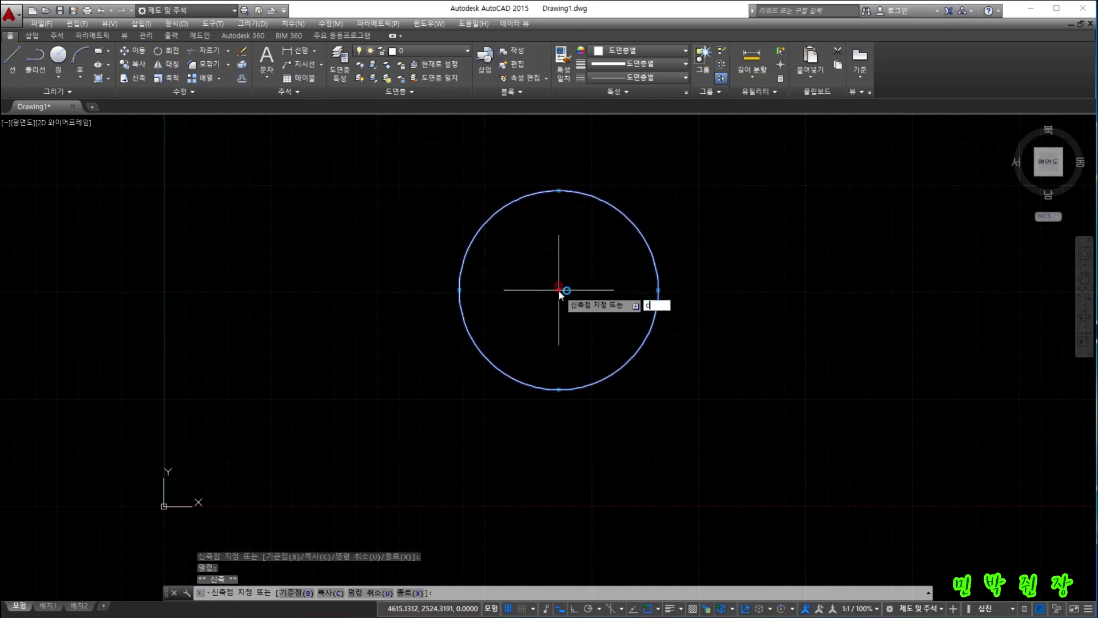
{"action": "type", "text": "c"}
{"action": "key", "text": "Return"}
{"action": "left_click", "coordinate": [719, 237]}
{"action": "left_click", "coordinate": [818, 237]}
{"action": "left_click", "coordinate": [807, 379]}
{"action": "left_click", "coordinate": [692, 386]}
{"action": "left_click", "coordinate": [559, 389]}
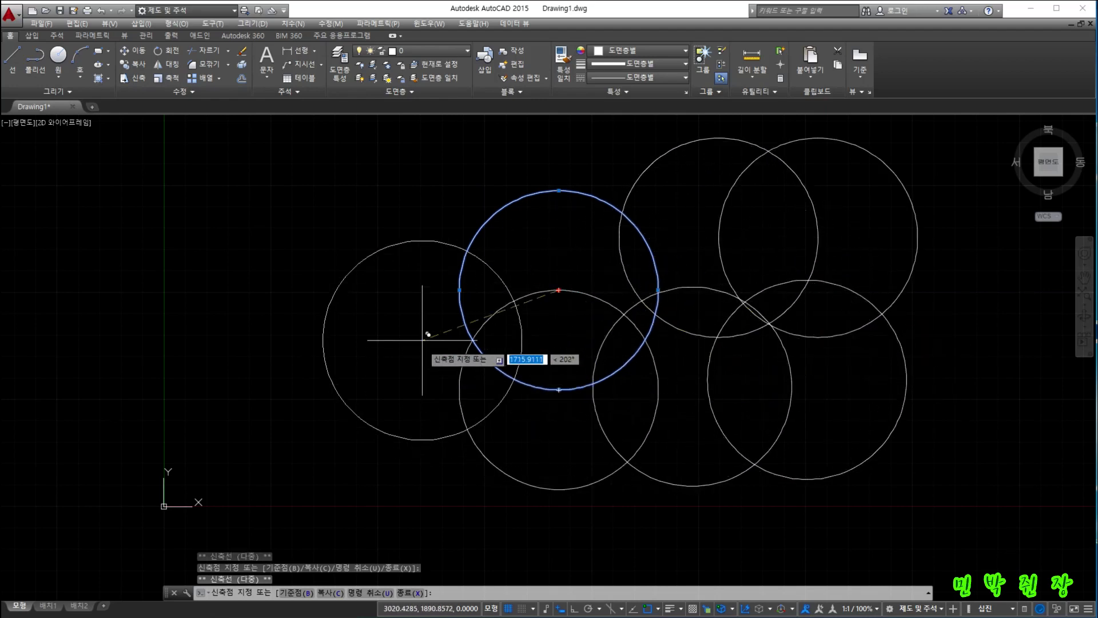
{"action": "left_click", "coordinate": [411, 312]}
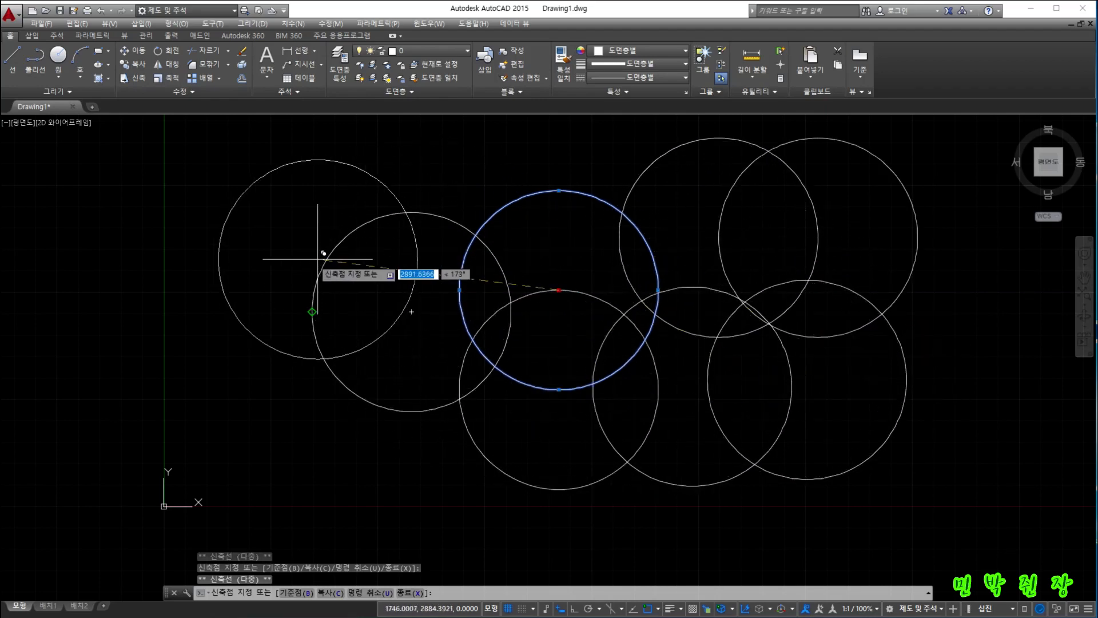
{"action": "left_click", "coordinate": [384, 227]}
{"action": "left_click", "coordinate": [267, 241]}
{"action": "left_click", "coordinate": [285, 339]}
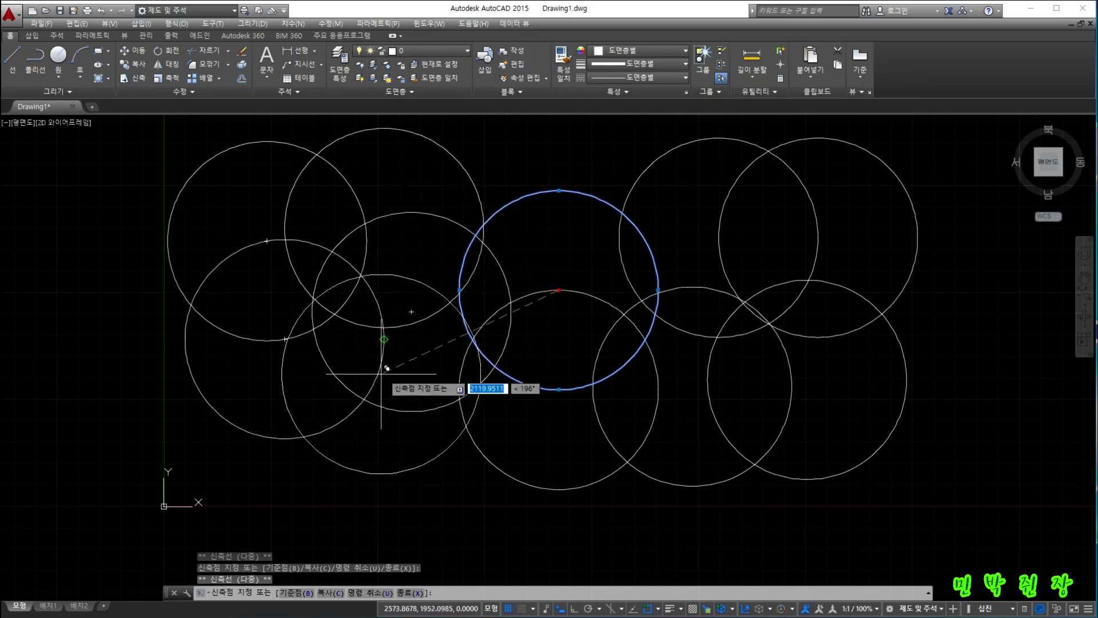
{"action": "key", "text": "Escape"}
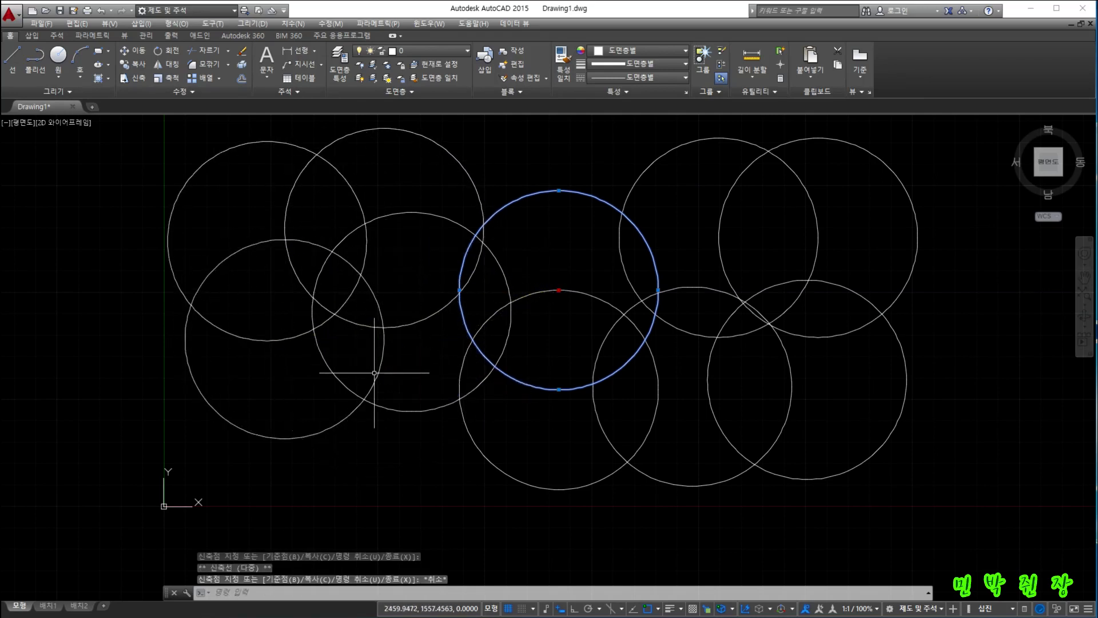
Draw four construction lines in different directions through one common point inside the upper middle circle
{"action": "left_click", "coordinate": [54, 92]}
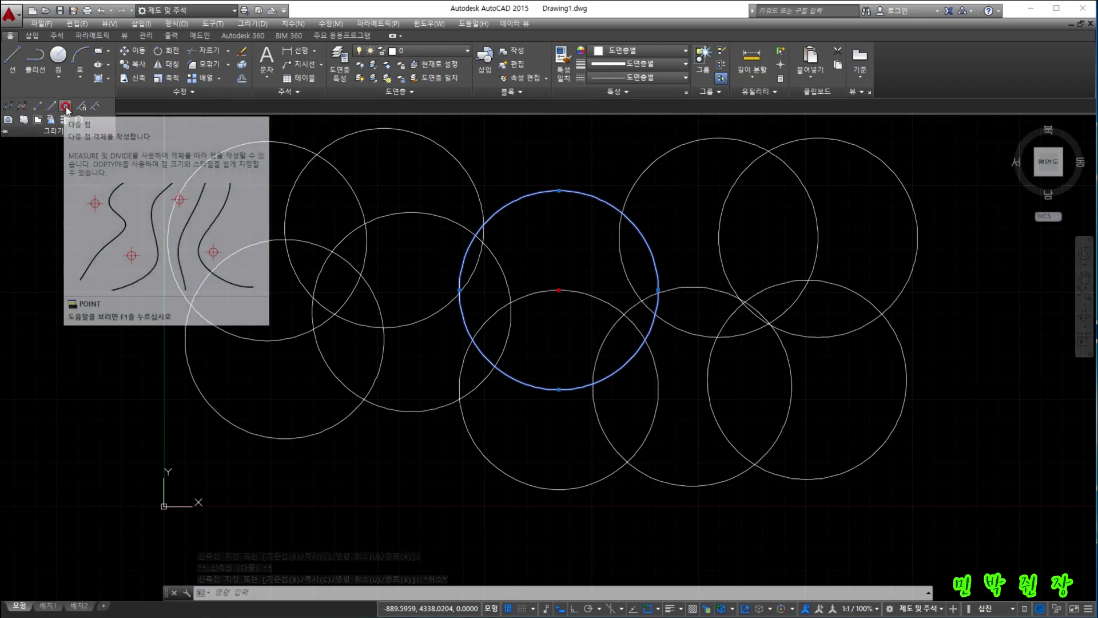
{"action": "left_click", "coordinate": [36, 107]}
{"action": "left_click", "coordinate": [559, 267]}
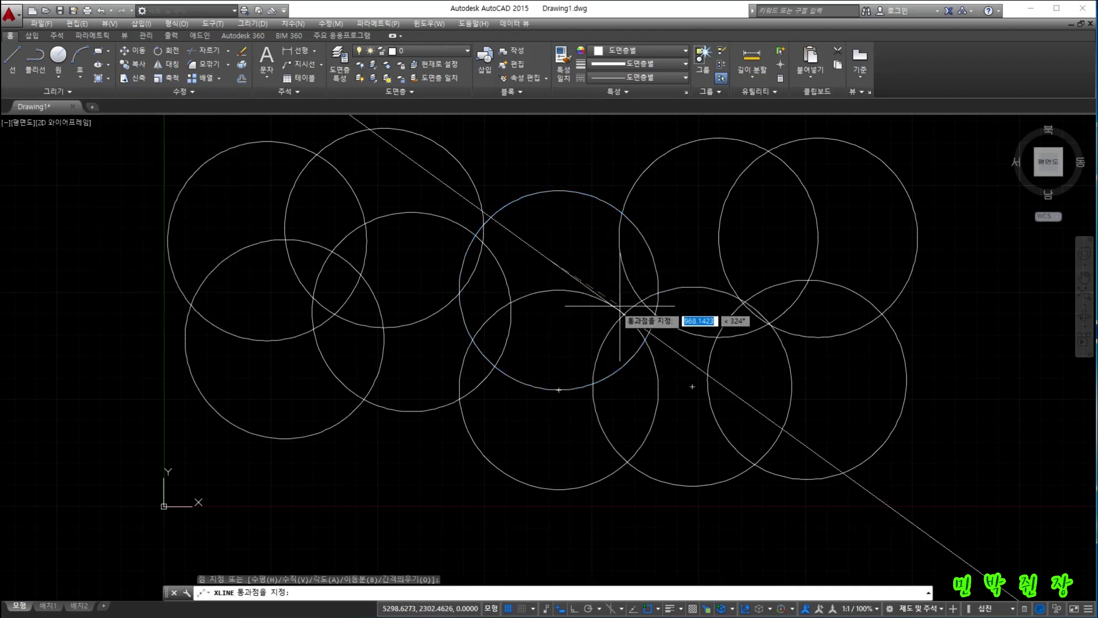
{"action": "left_click", "coordinate": [677, 262]}
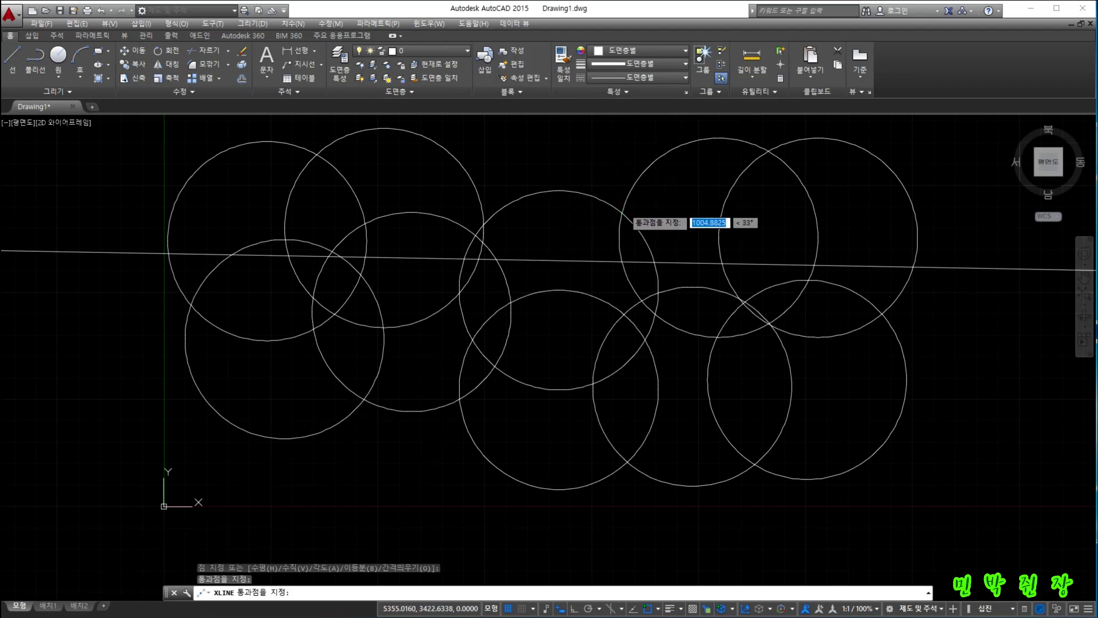
{"action": "left_click", "coordinate": [623, 213]}
{"action": "left_click", "coordinate": [642, 304]}
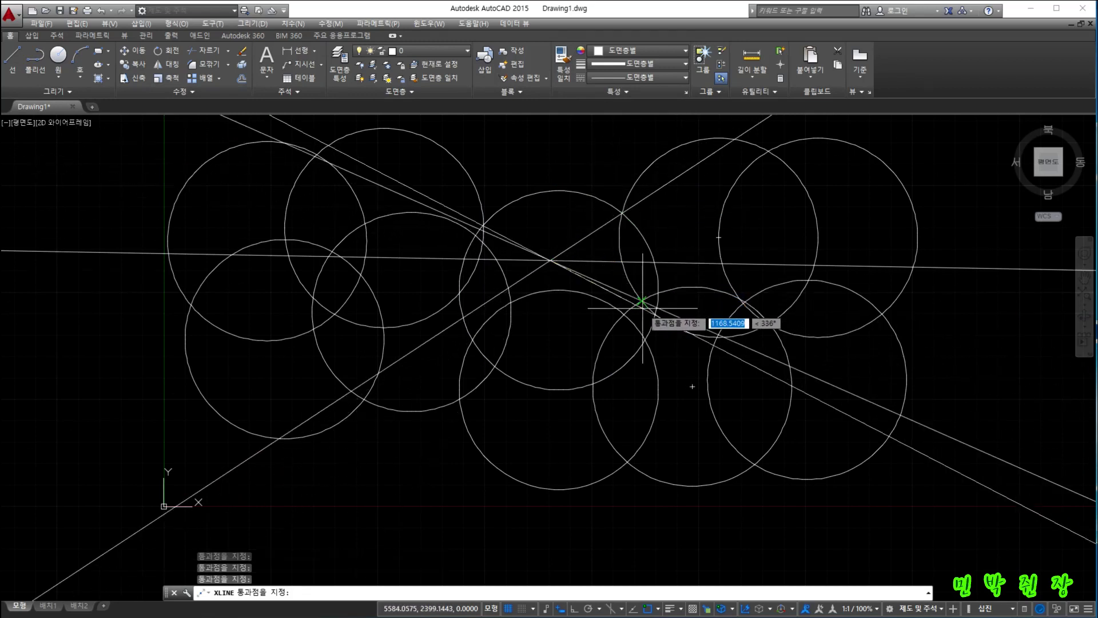
{"action": "left_click", "coordinate": [669, 353]}
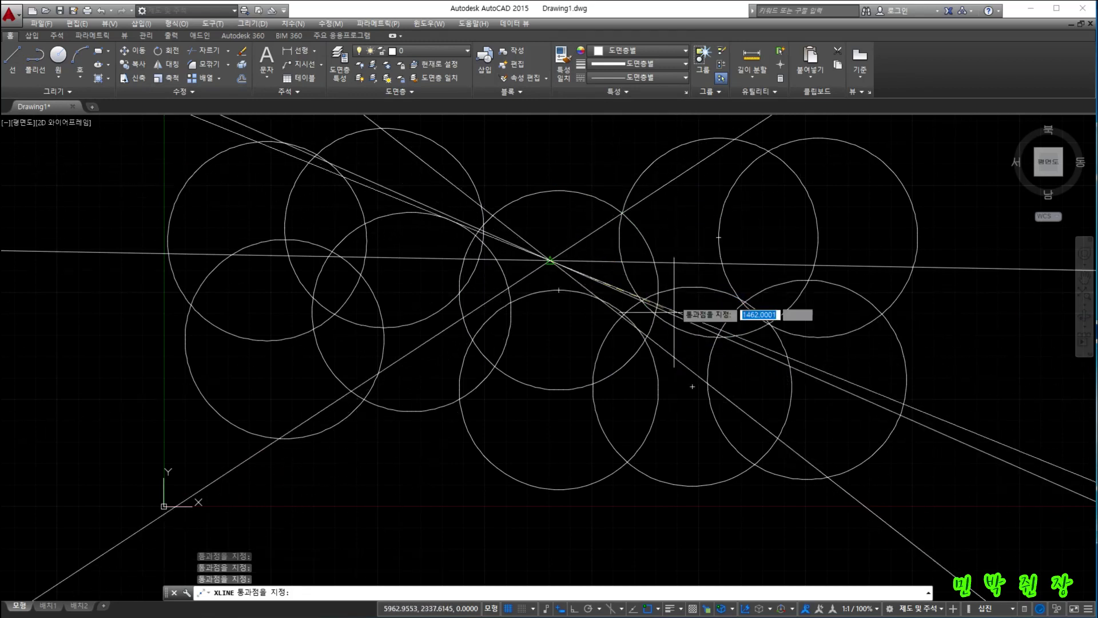
{"action": "key", "text": "Escape"}
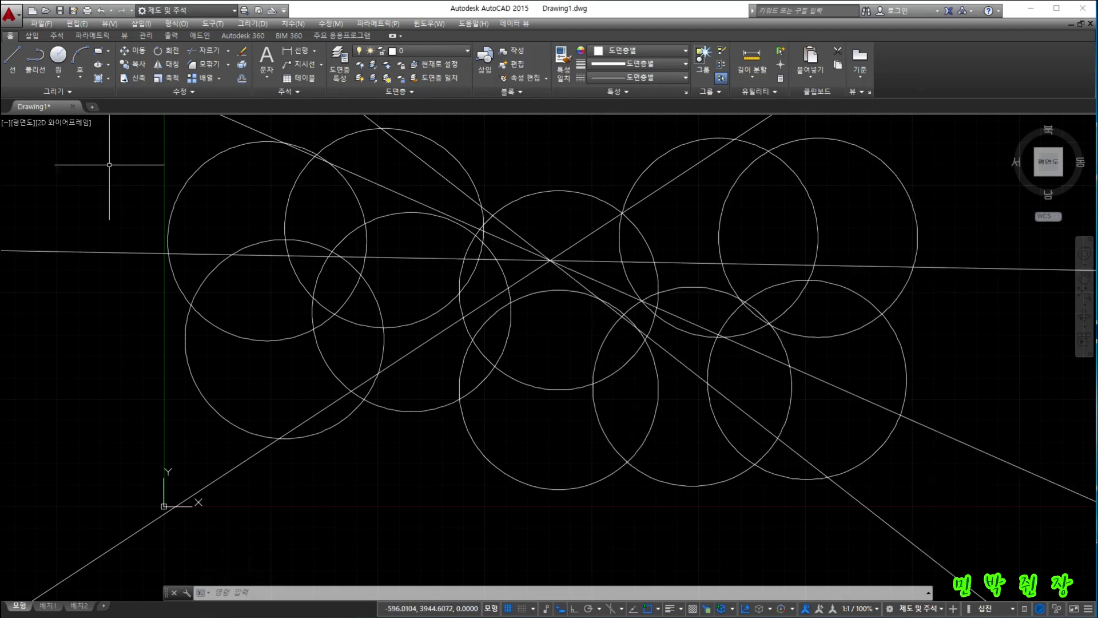
Draw four rays from one common start point just below and left of the lower middle circle, fanning out in different directions
{"action": "left_click", "coordinate": [59, 91]}
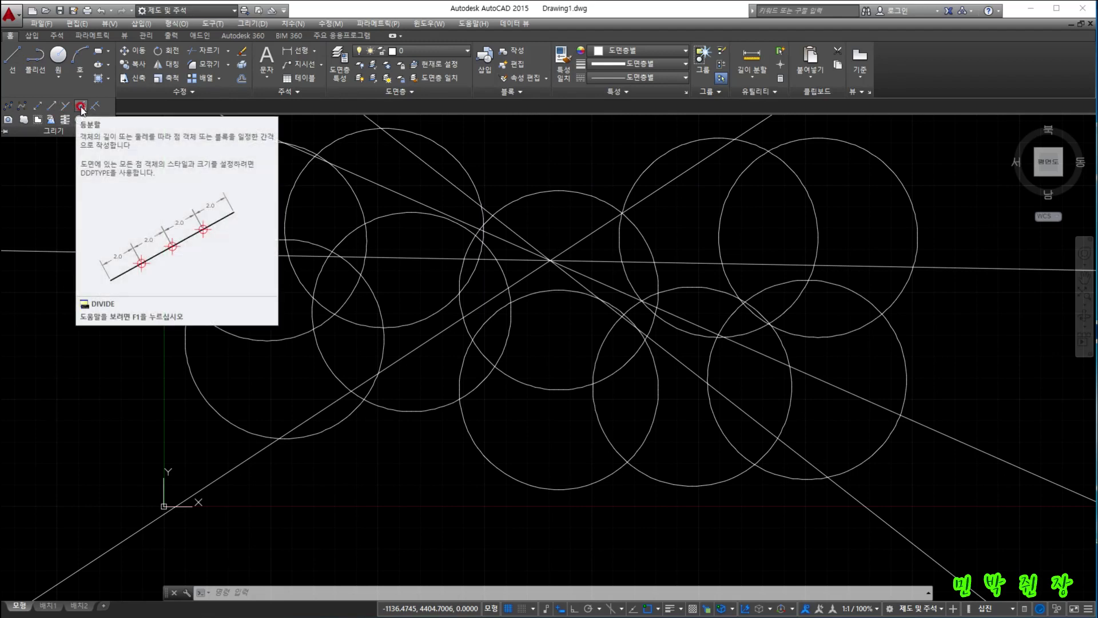
{"action": "left_click", "coordinate": [52, 107]}
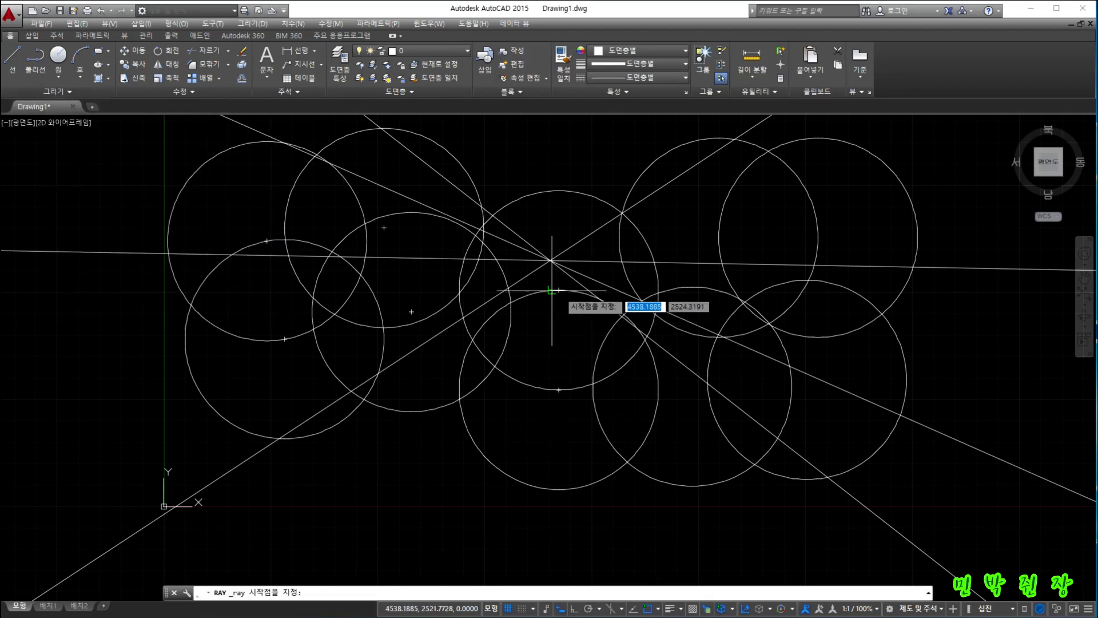
{"action": "left_click", "coordinate": [429, 468]}
{"action": "left_click", "coordinate": [559, 290]}
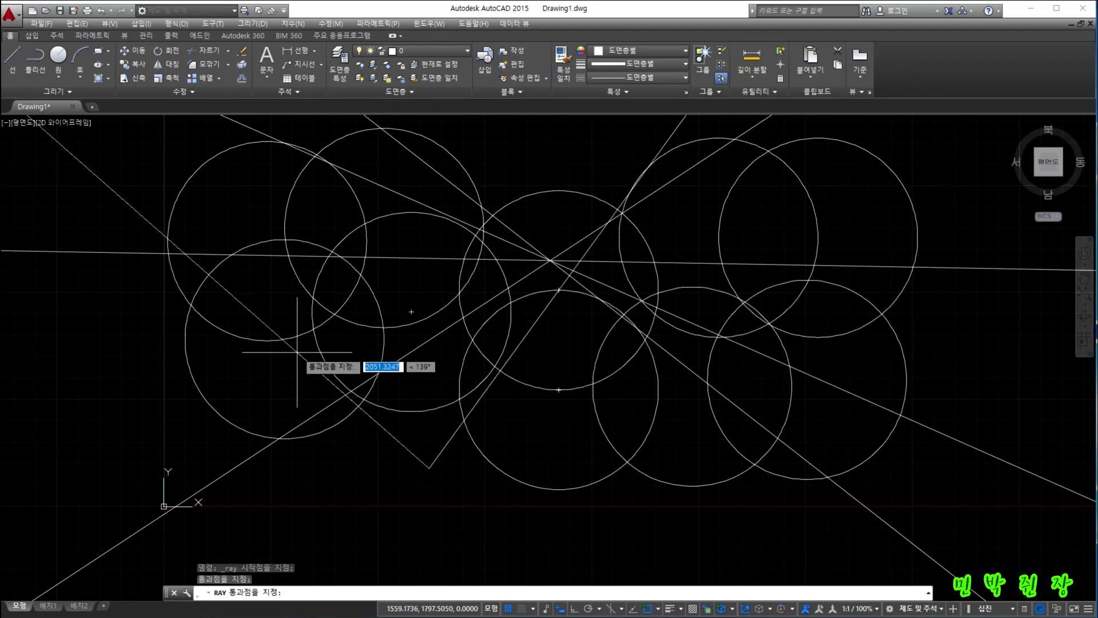
{"action": "left_click", "coordinate": [291, 360]}
{"action": "left_click", "coordinate": [240, 420]}
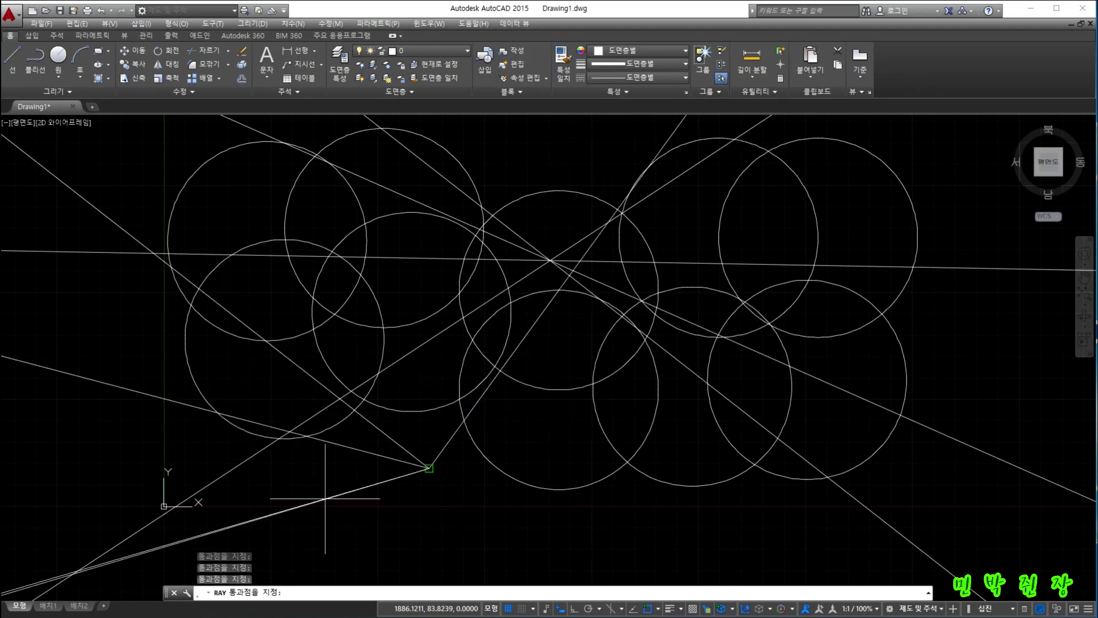
{"action": "key", "text": "Escape"}
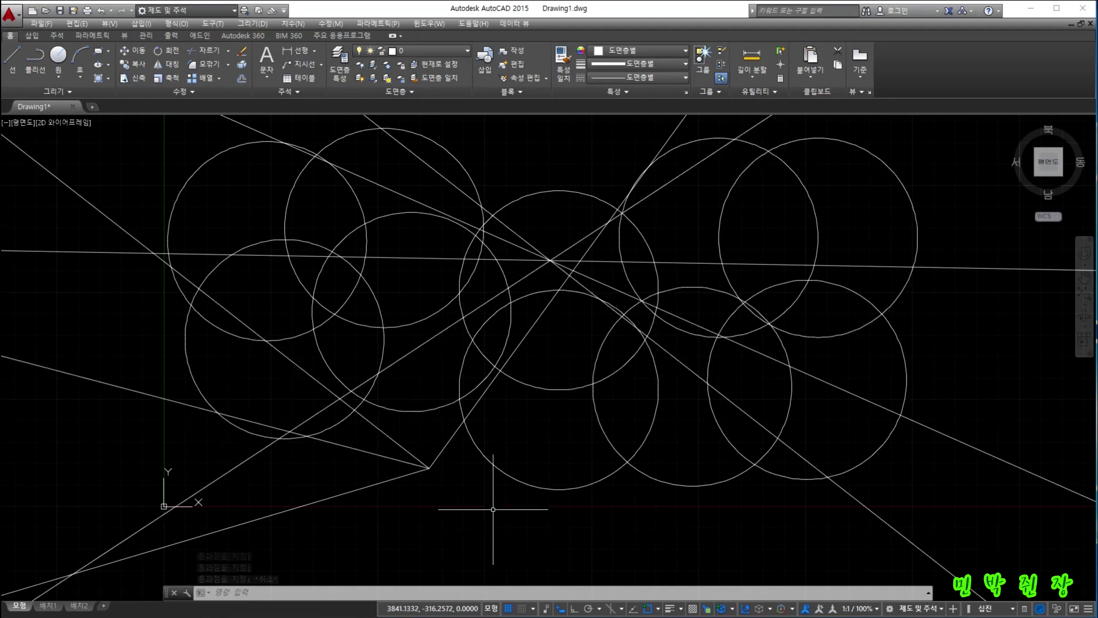
Select a diagonal construction line and one of the rays in turn to examine their grips
{"action": "left_click", "coordinate": [559, 256]}
{"action": "scroll", "coordinate": [553, 274], "scroll_direction": "up", "scroll_amount": 2}
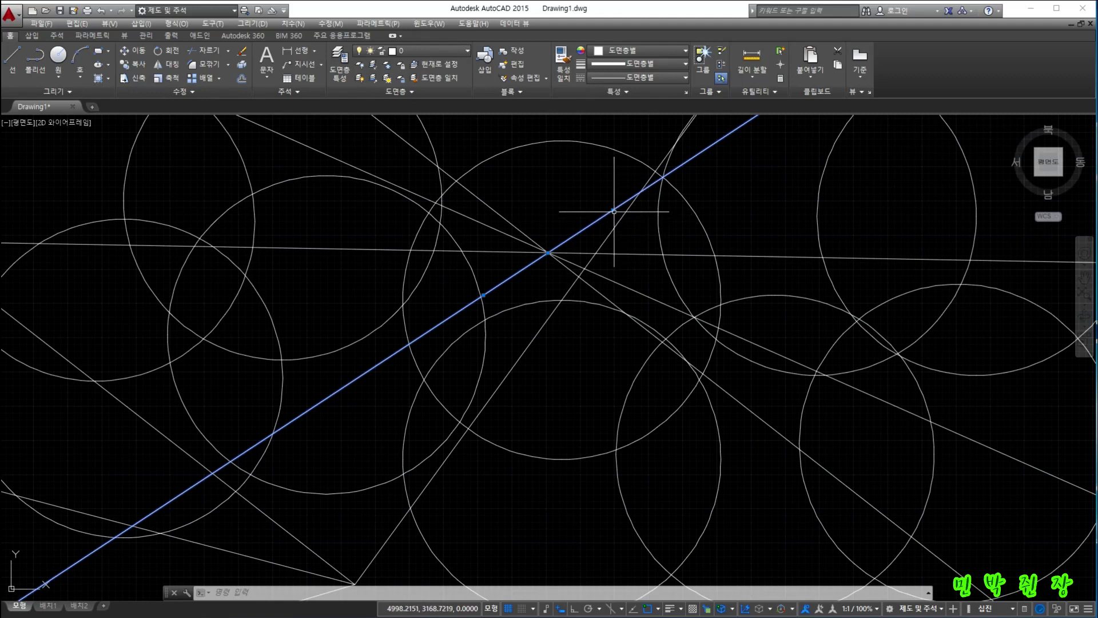
{"action": "scroll", "coordinate": [497, 343], "scroll_direction": "down", "scroll_amount": 2}
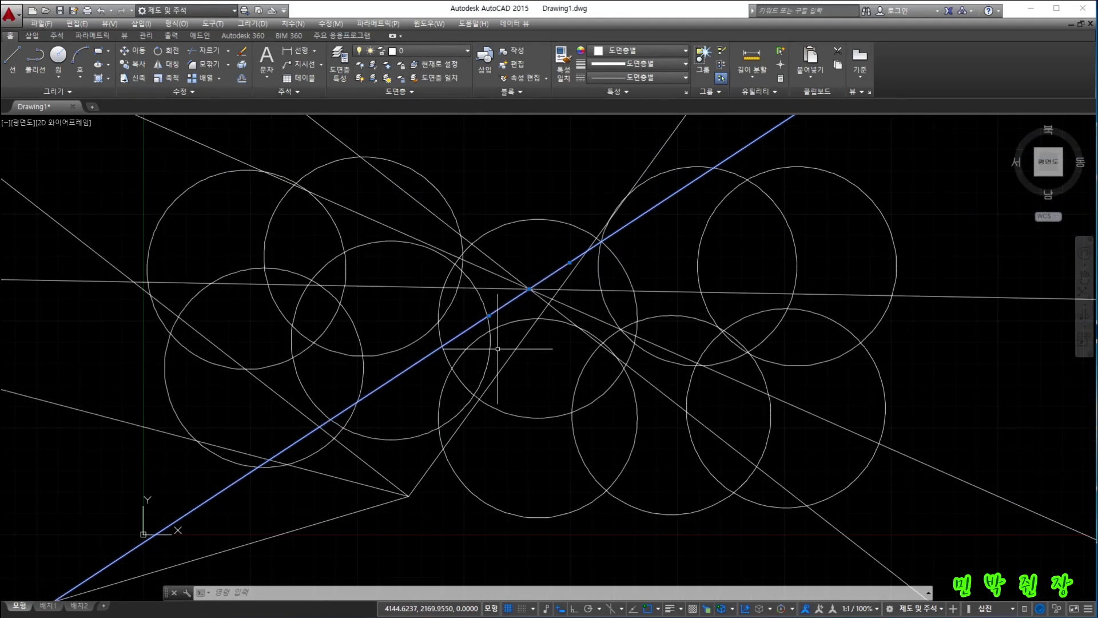
{"action": "key", "text": "Escape"}
{"action": "left_click", "coordinate": [410, 495]}
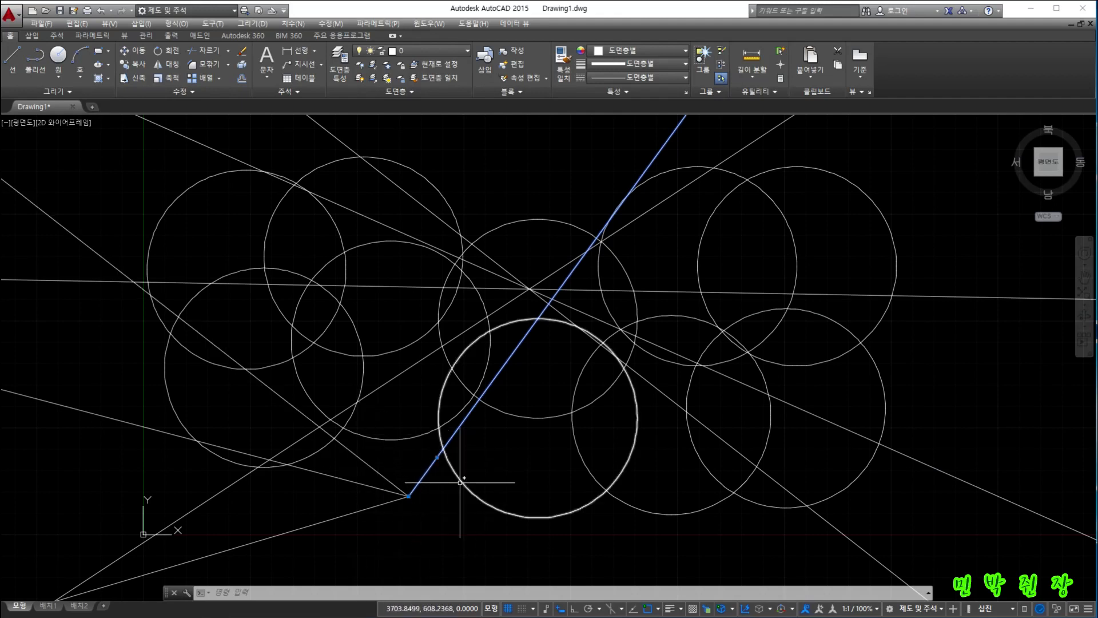
{"action": "left_click", "coordinate": [767, 92]}
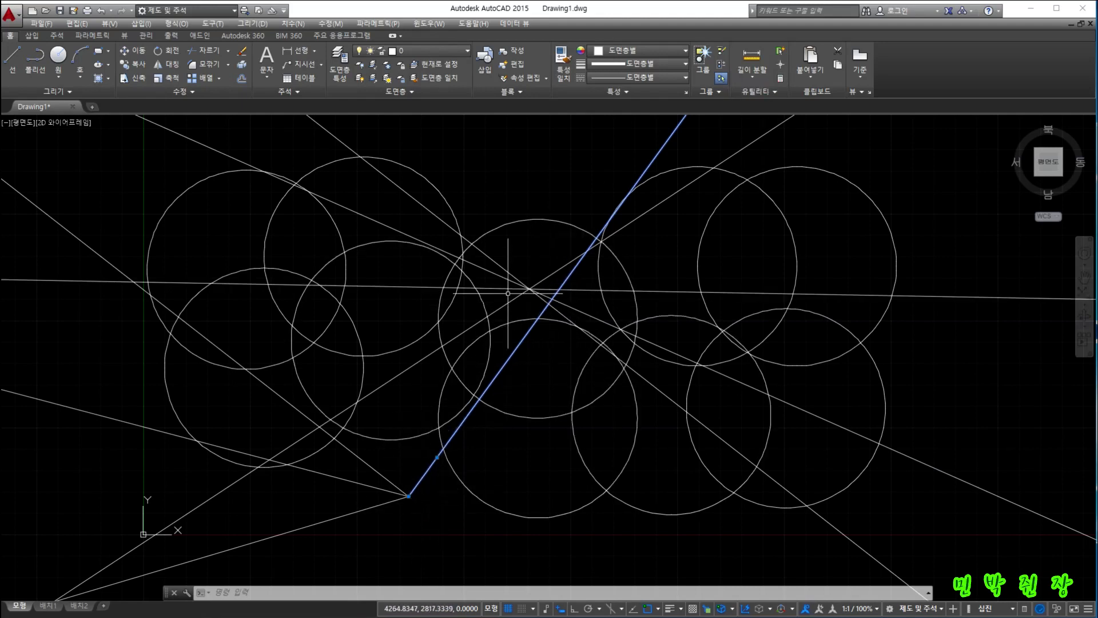
Move the construction line that slopes down to the right by its middle grip, down and left of the common intersection
{"action": "left_click", "coordinate": [532, 289]}
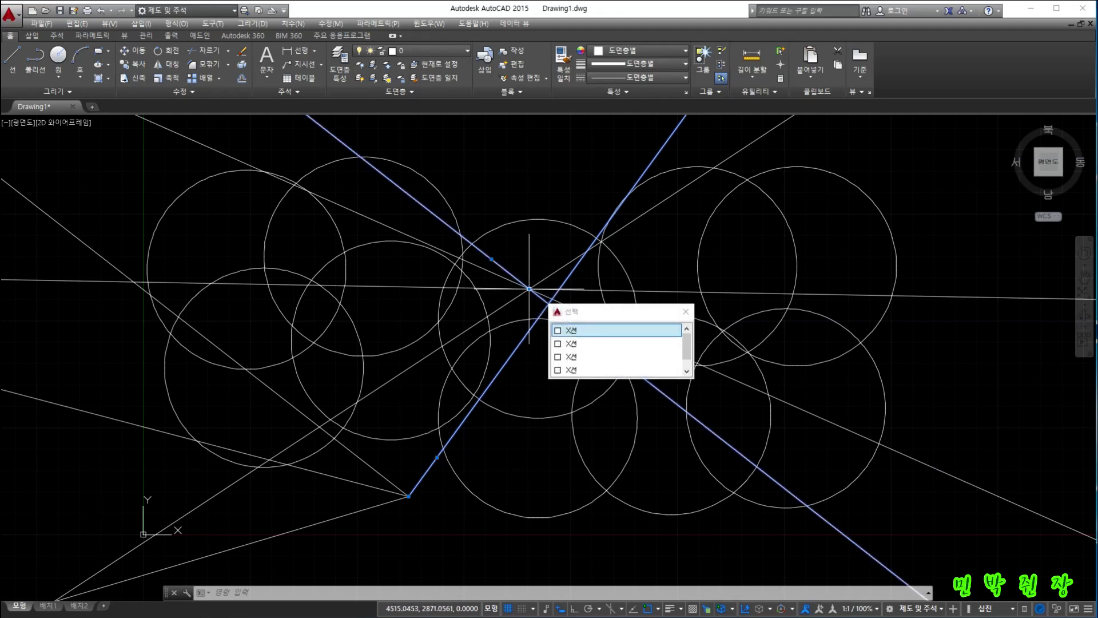
{"action": "left_click", "coordinate": [529, 289]}
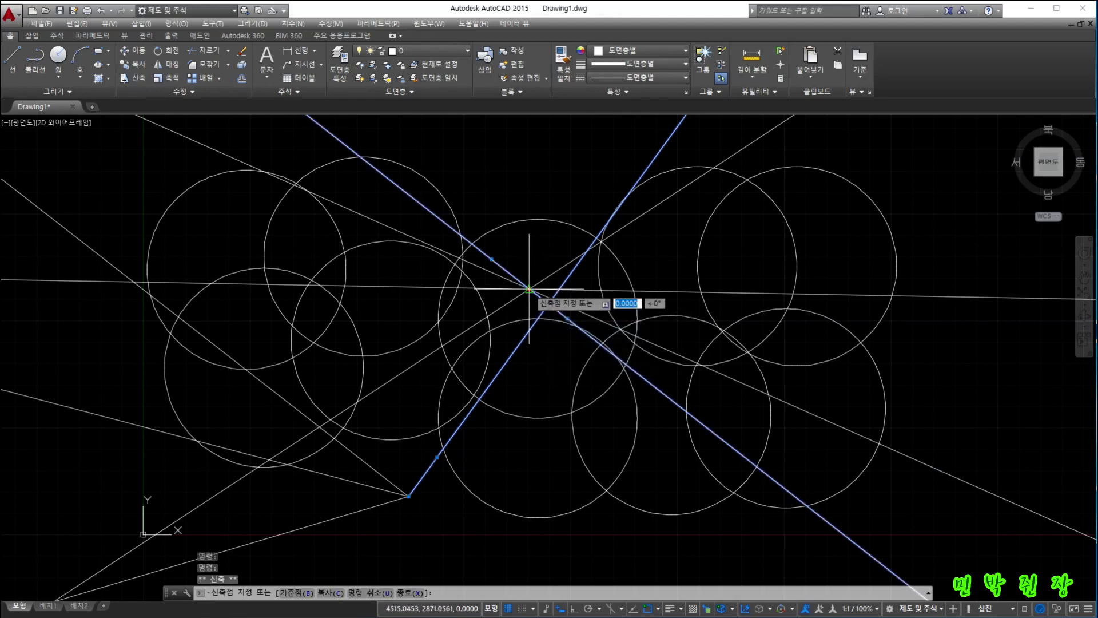
{"action": "left_click", "coordinate": [477, 343]}
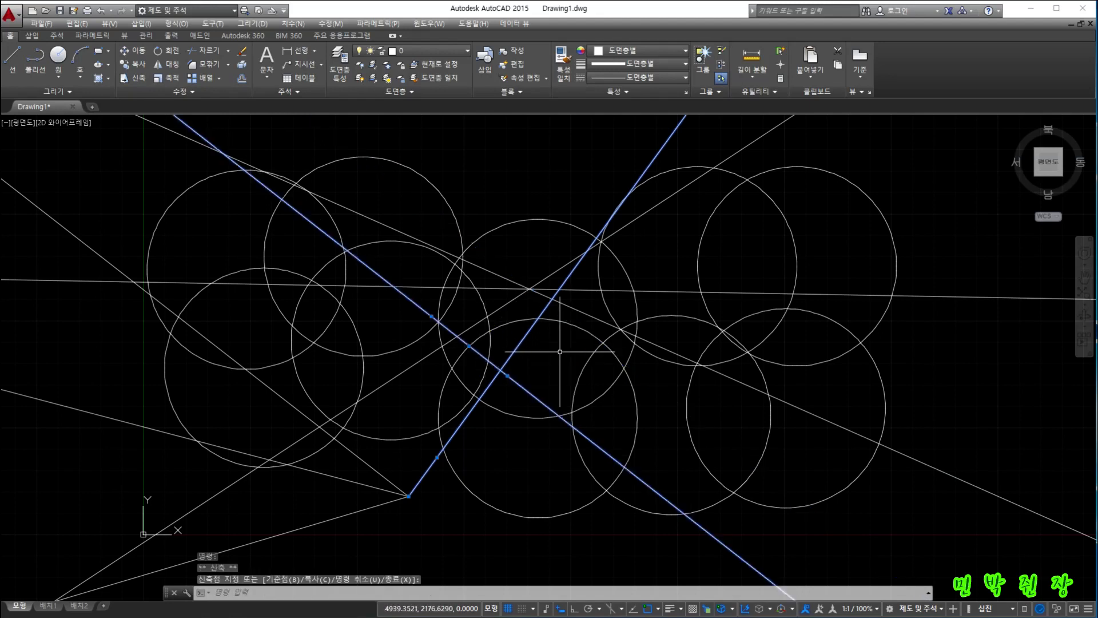
{"action": "key", "text": "Escape"}
Draw a circle with a radius of about 787 units centered on the common intersection of the remaining construction lines
{"action": "type", "text": "c"}
{"action": "key", "text": "Return"}
{"action": "left_click", "coordinate": [529, 288]}
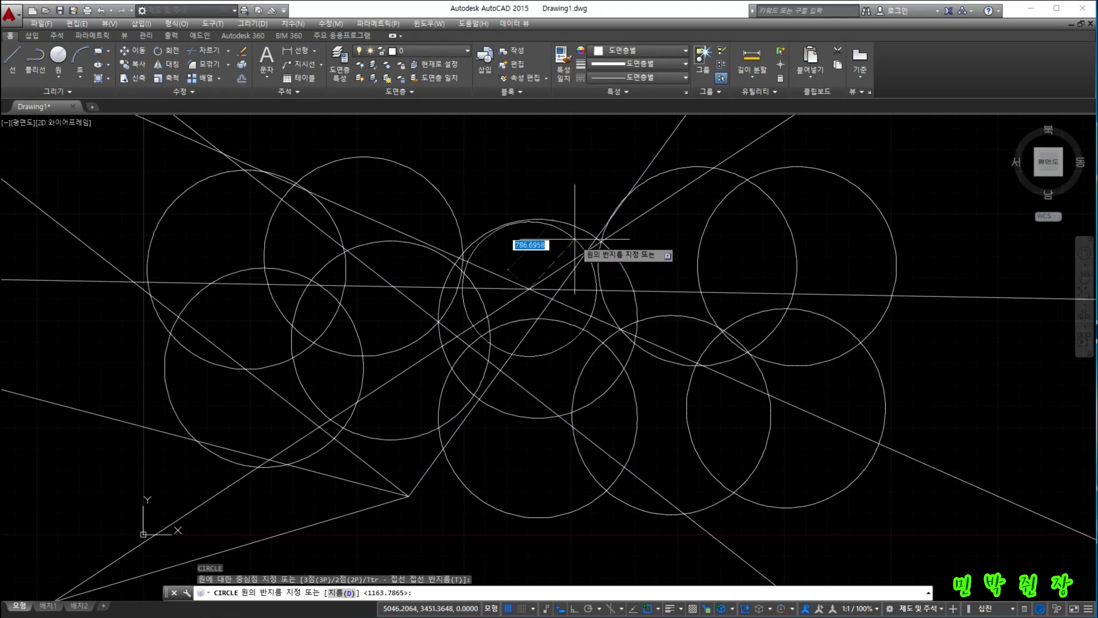
{"action": "key", "text": "Escape"}
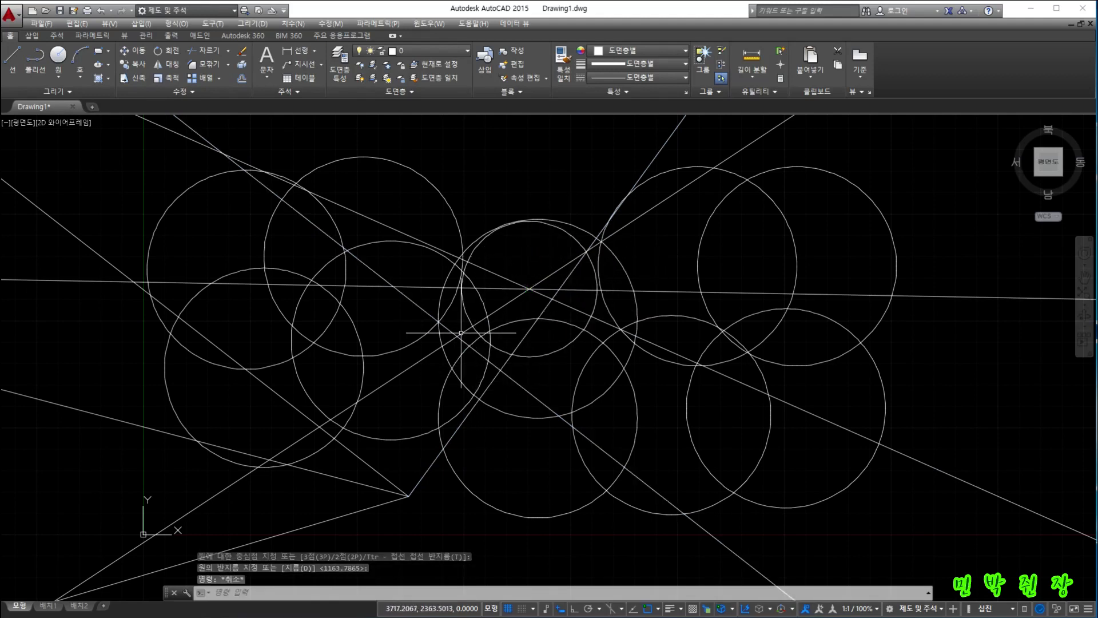
Place three parallel copies of the moved construction line to its upper right, using multiple copy from its middle grip
{"action": "left_click", "coordinate": [469, 346]}
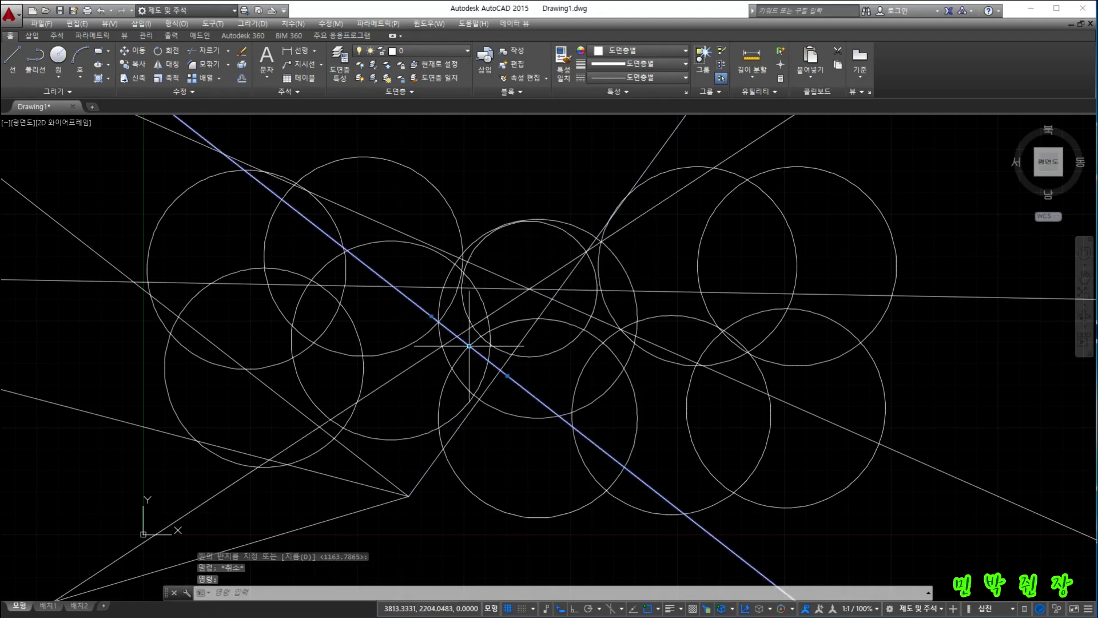
{"action": "left_click", "coordinate": [469, 346]}
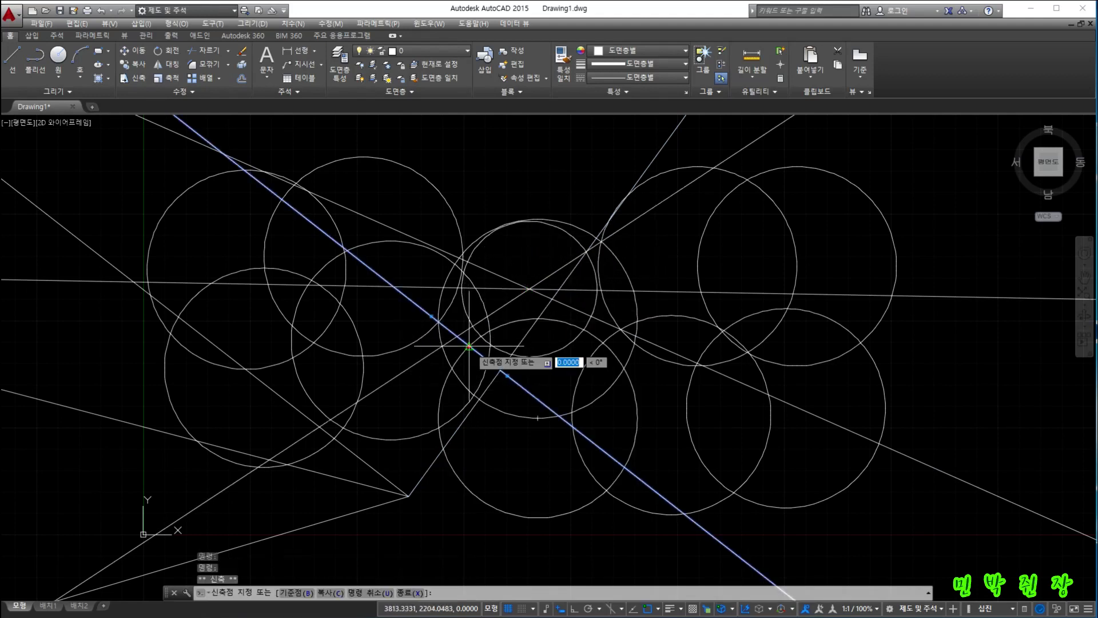
{"action": "left_click", "coordinate": [570, 214], "text": "ctrl"}
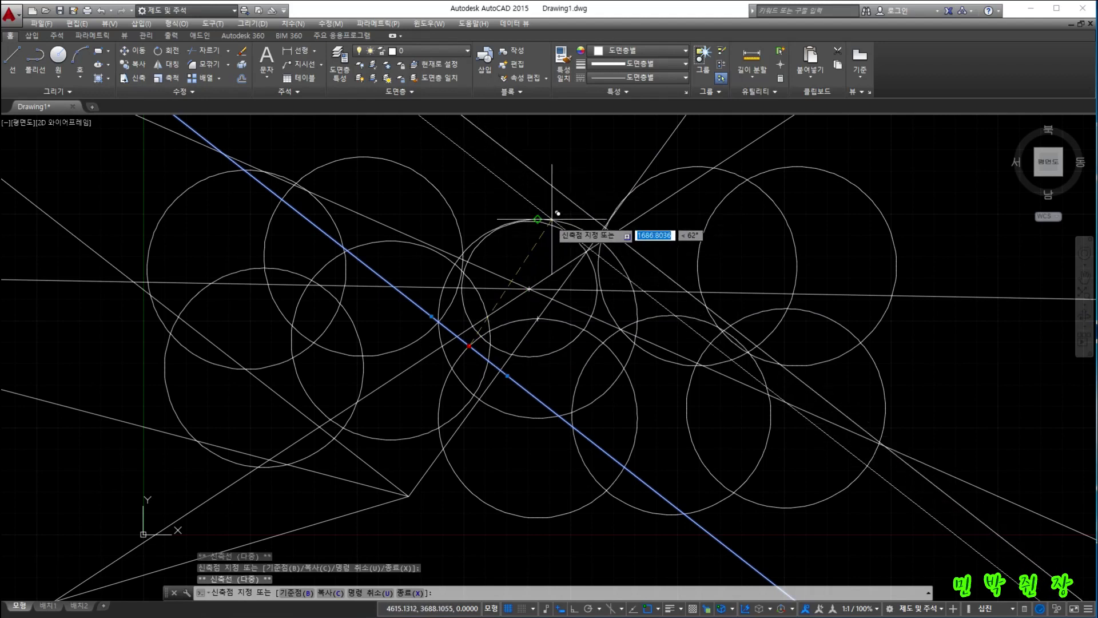
{"action": "left_click", "coordinate": [608, 182]}
{"action": "key", "text": "Escape"}
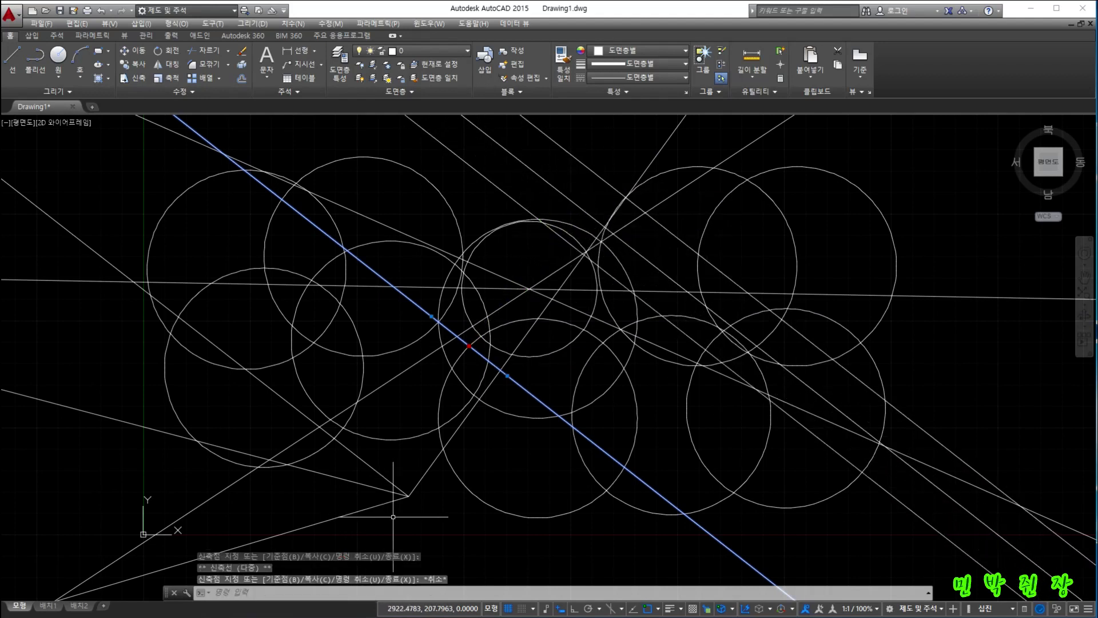
Shift the selected construction line to the right by grip editing from the rays' common start point, and clear the selection
{"action": "left_click", "coordinate": [408, 496]}
{"action": "left_click", "coordinate": [408, 496]}
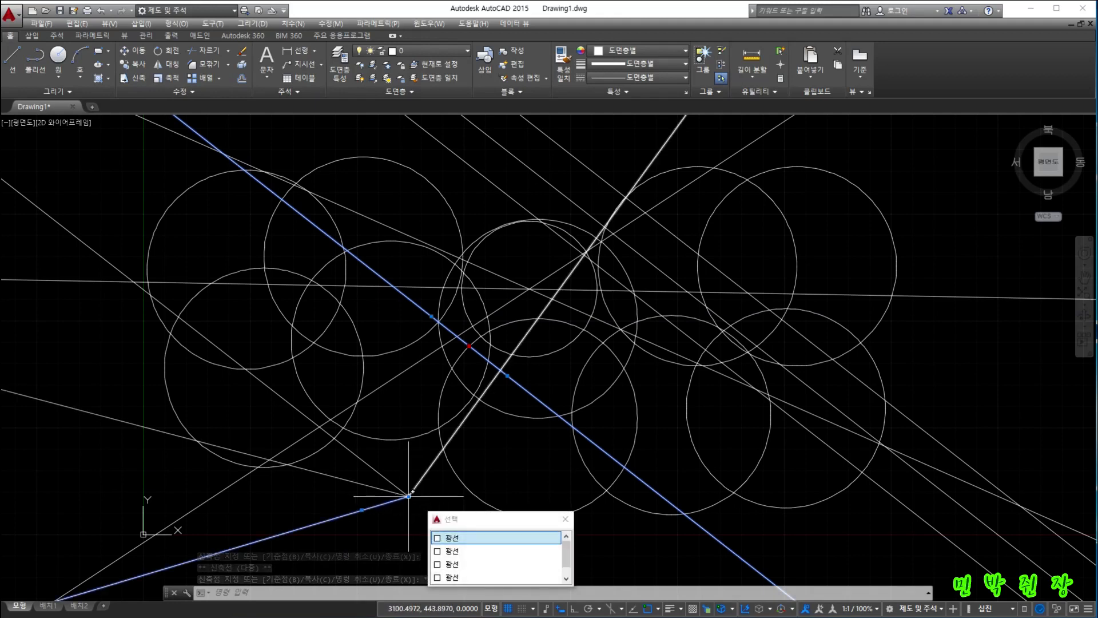
{"action": "left_click", "coordinate": [524, 473]}
{"action": "key", "text": "Escape"}
{"action": "key", "text": "Escape"}
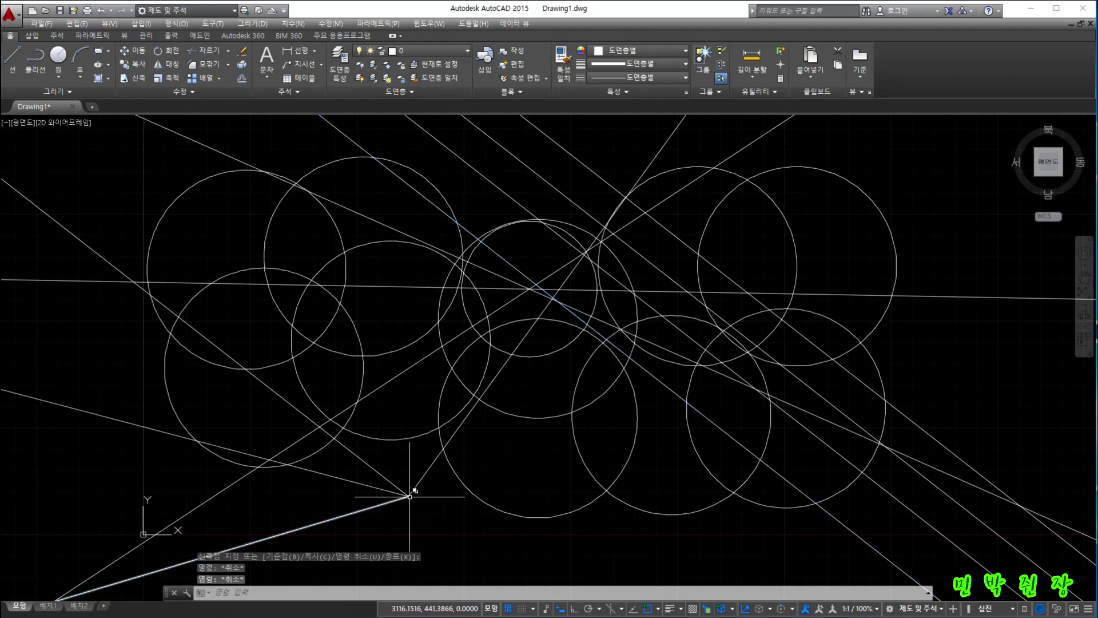
Move the lower-left ray's start point by its grip, up and right past the other rays' common start point
{"action": "left_click", "coordinate": [409, 496]}
{"action": "left_click", "coordinate": [457, 536]}
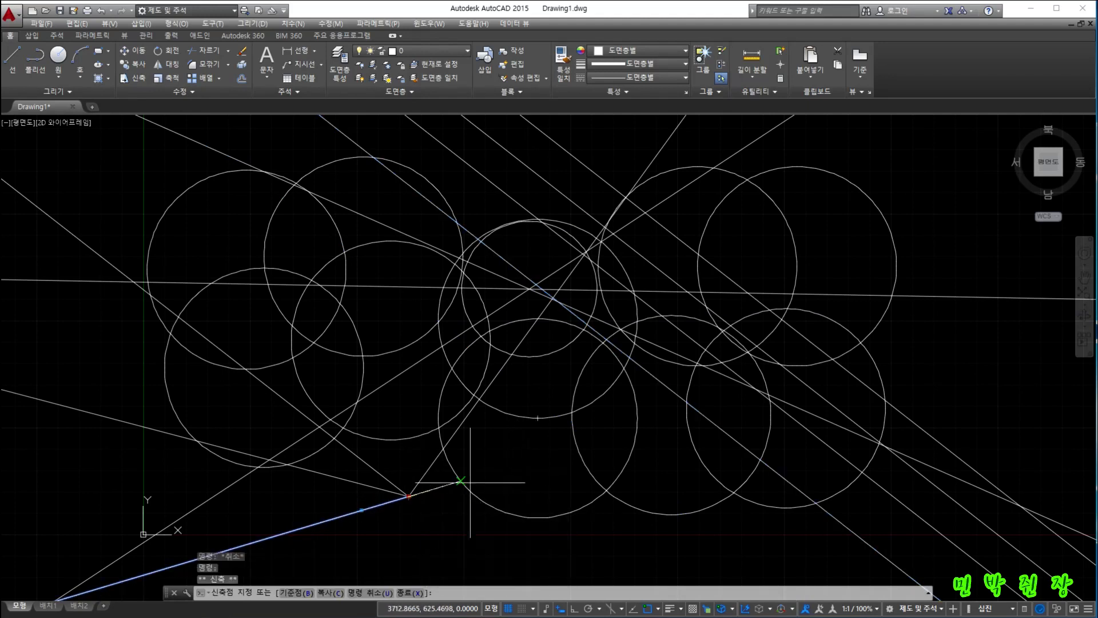
{"action": "left_click", "coordinate": [503, 461]}
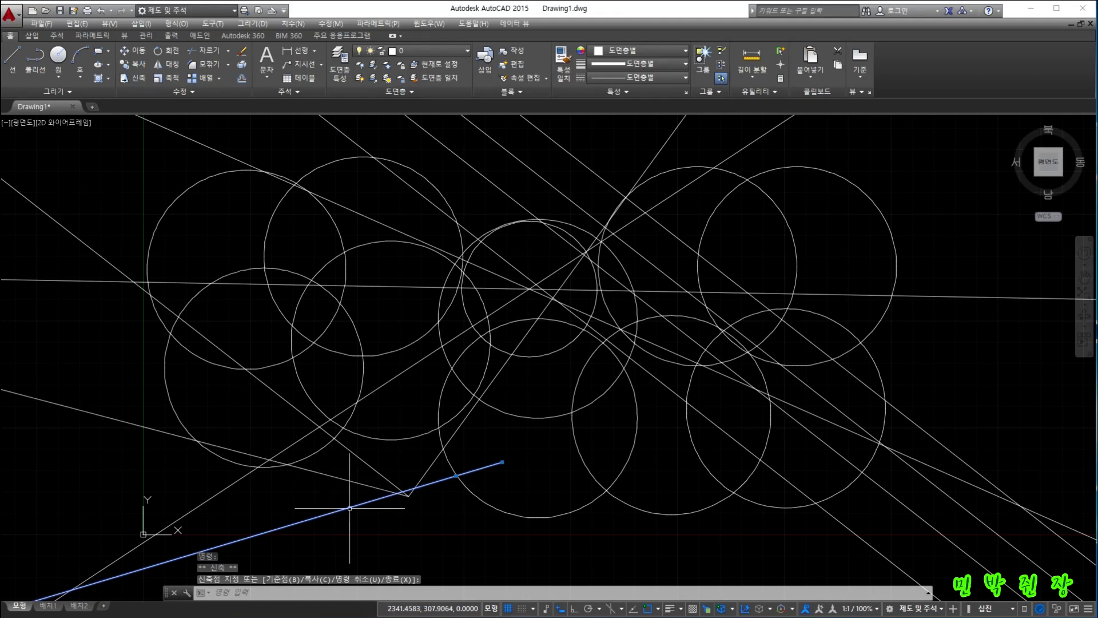
Select all objects in the drawing and erase them
{"action": "key", "text": "ctrl+a"}
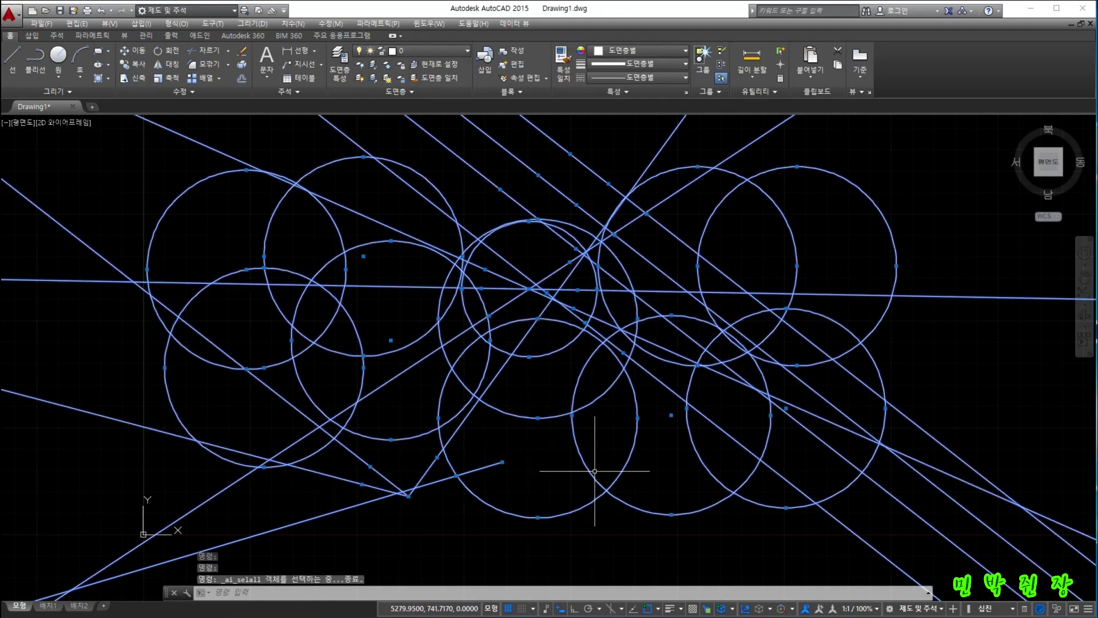
{"action": "key", "text": "Delete"}
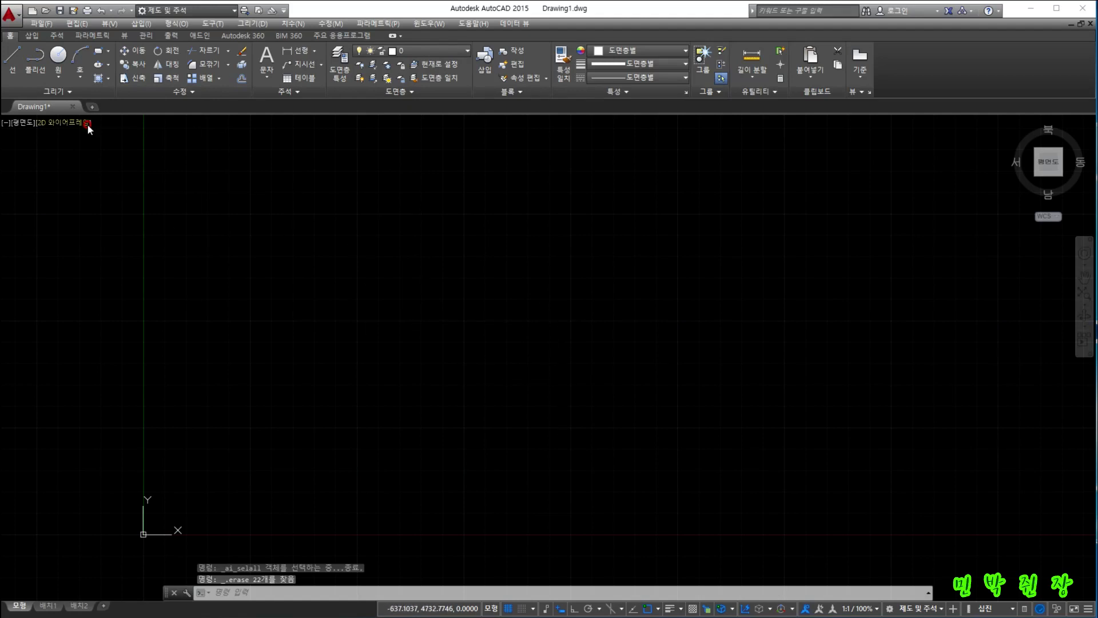
Place five scattered points around the middle of the empty drawing area with the Multiple Points command
{"action": "left_click", "coordinate": [63, 92]}
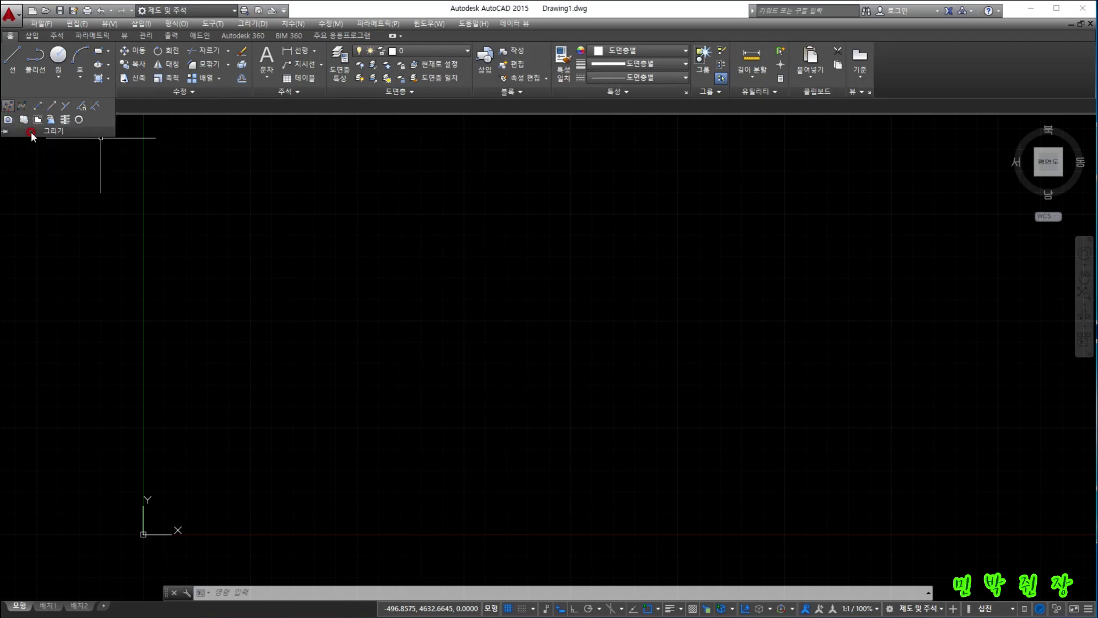
{"action": "left_click", "coordinate": [63, 108]}
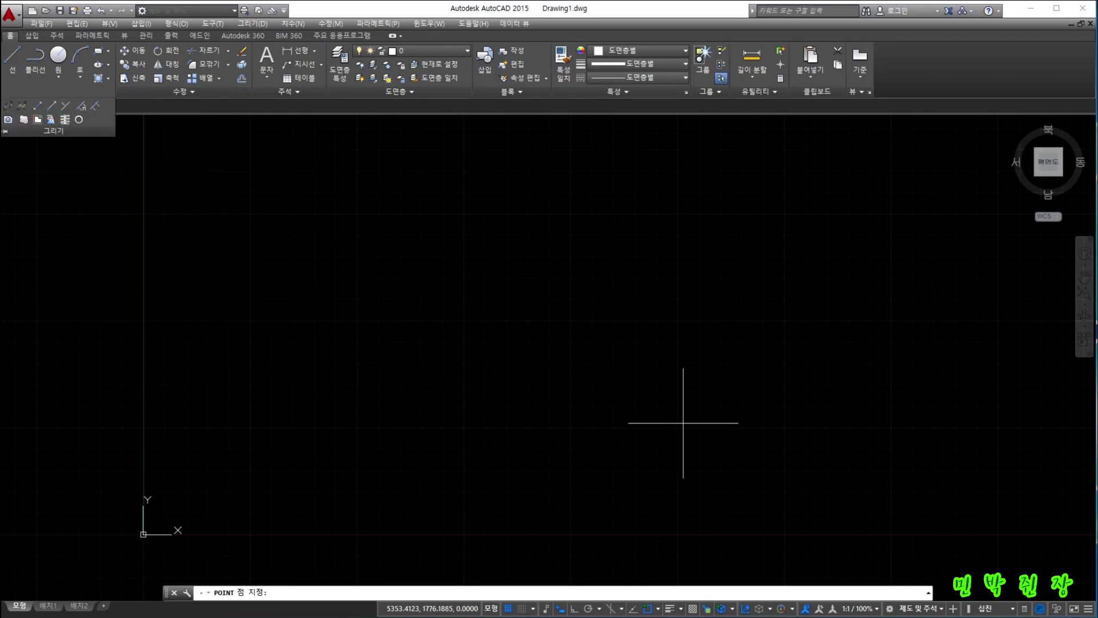
{"action": "left_click", "coordinate": [419, 219]}
{"action": "left_click", "coordinate": [641, 277]}
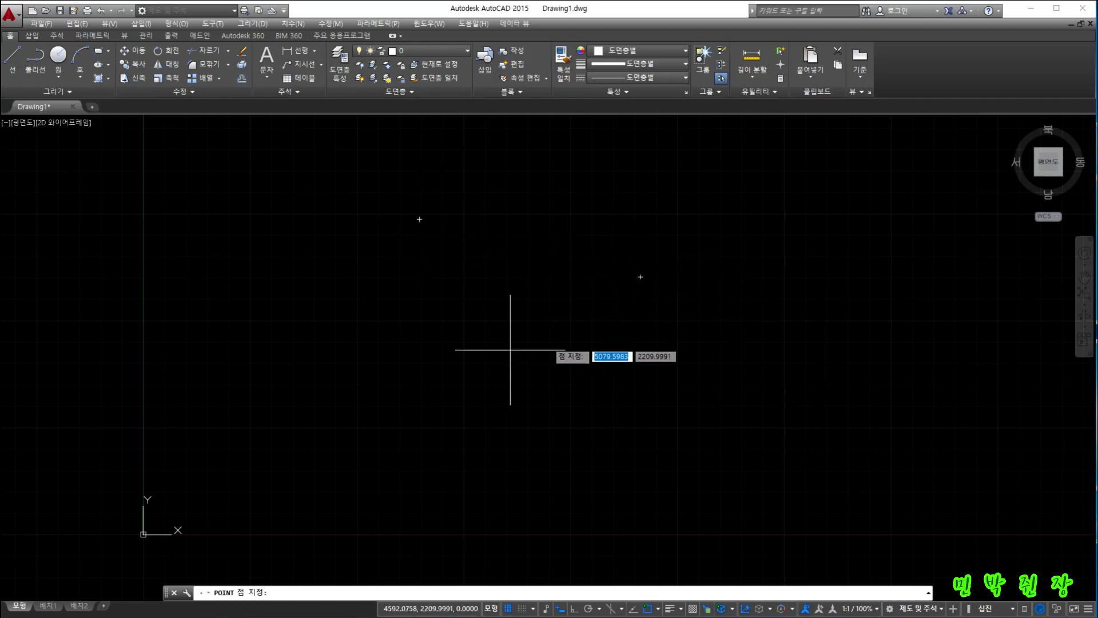
{"action": "left_click", "coordinate": [424, 352]}
{"action": "left_click", "coordinate": [607, 385]}
{"action": "key", "text": "Escape"}
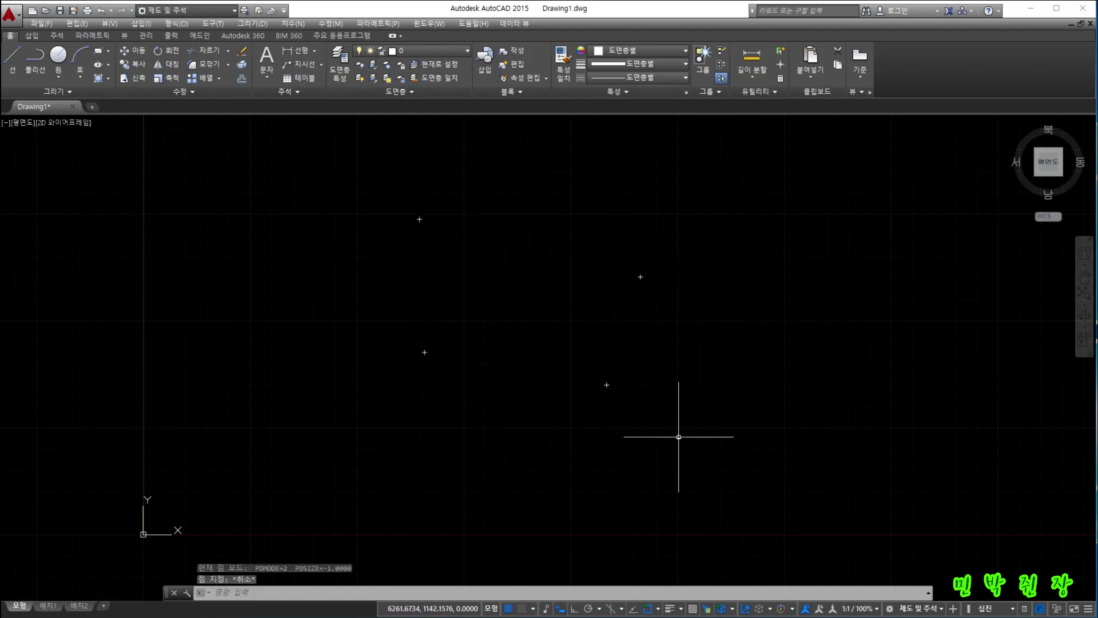
Move the upper-left point by its grip to the right, placing it above and left of the upper-right point
{"action": "left_click", "coordinate": [419, 219]}
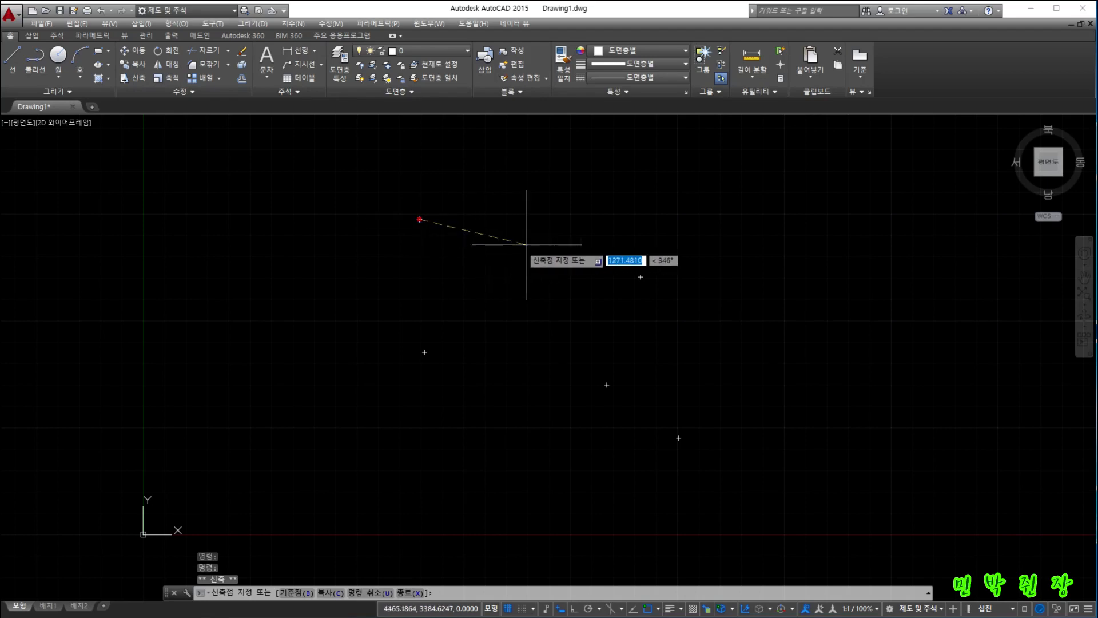
{"action": "left_click", "coordinate": [593, 236]}
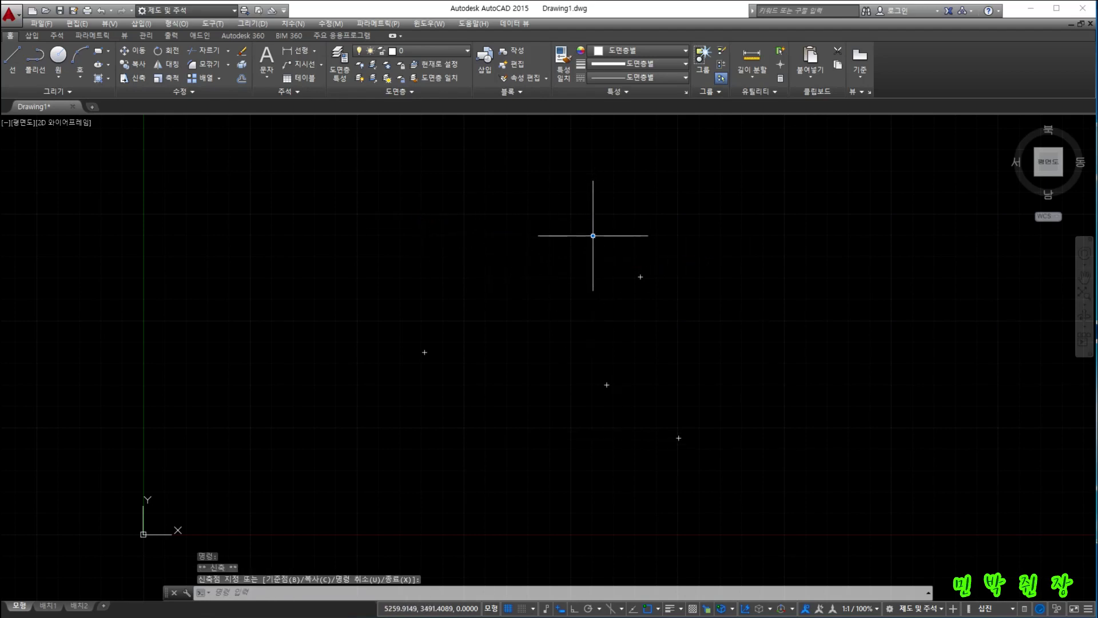
Make nine copies of the moved point by multiple grip stretching, scattering them around the drawing area
{"action": "left_click", "coordinate": [593, 236]}
{"action": "key", "text": "ctrl"}
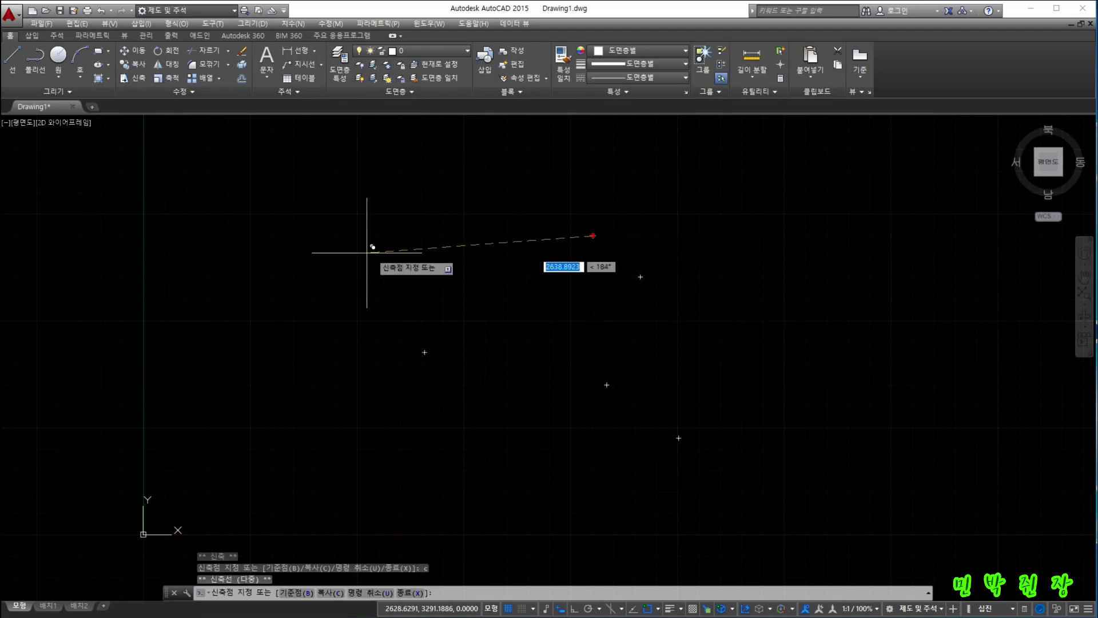
{"action": "left_click", "coordinate": [255, 262]}
{"action": "left_click", "coordinate": [272, 334]}
{"action": "left_click", "coordinate": [426, 494]}
{"action": "left_click", "coordinate": [494, 300]}
{"action": "left_click", "coordinate": [704, 218]}
{"action": "left_click", "coordinate": [824, 214]}
{"action": "left_click", "coordinate": [841, 304]}
{"action": "left_click", "coordinate": [848, 365]}
{"action": "key", "text": "Escape"}
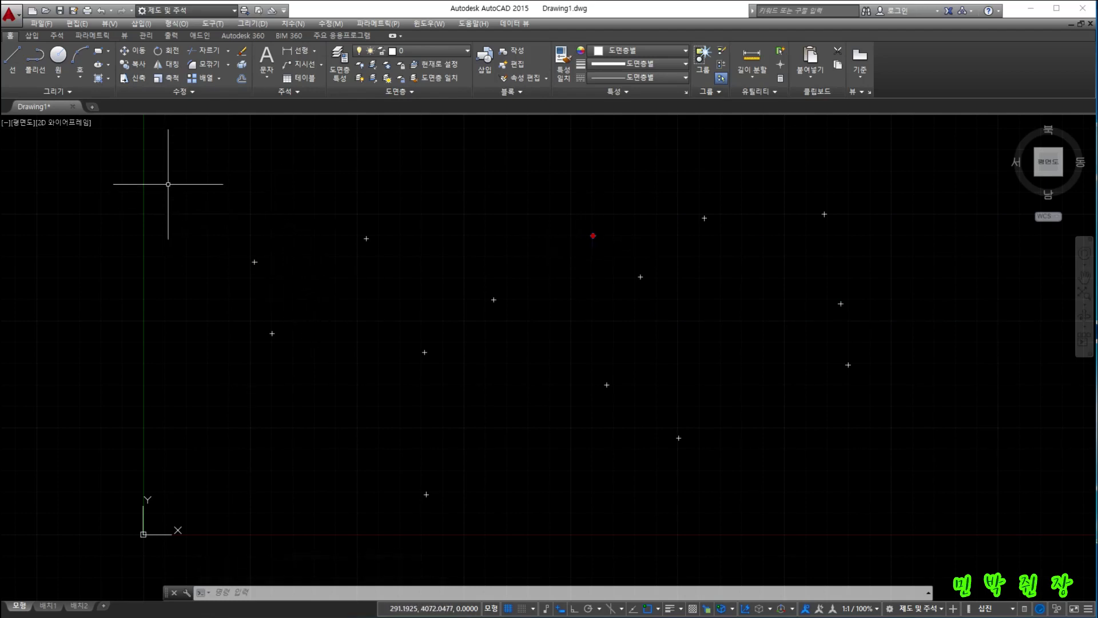
Clear the current grip selection, select all the points in the drawing and erase them
{"action": "mouse_move", "coordinate": [170, 143]}
{"action": "left_mouse_down"}
{"action": "mouse_move", "coordinate": [572, 459]}
{"action": "mouse_move", "coordinate": [949, 449]}
{"action": "left_mouse_up"}
{"action": "key", "text": "Escape"}
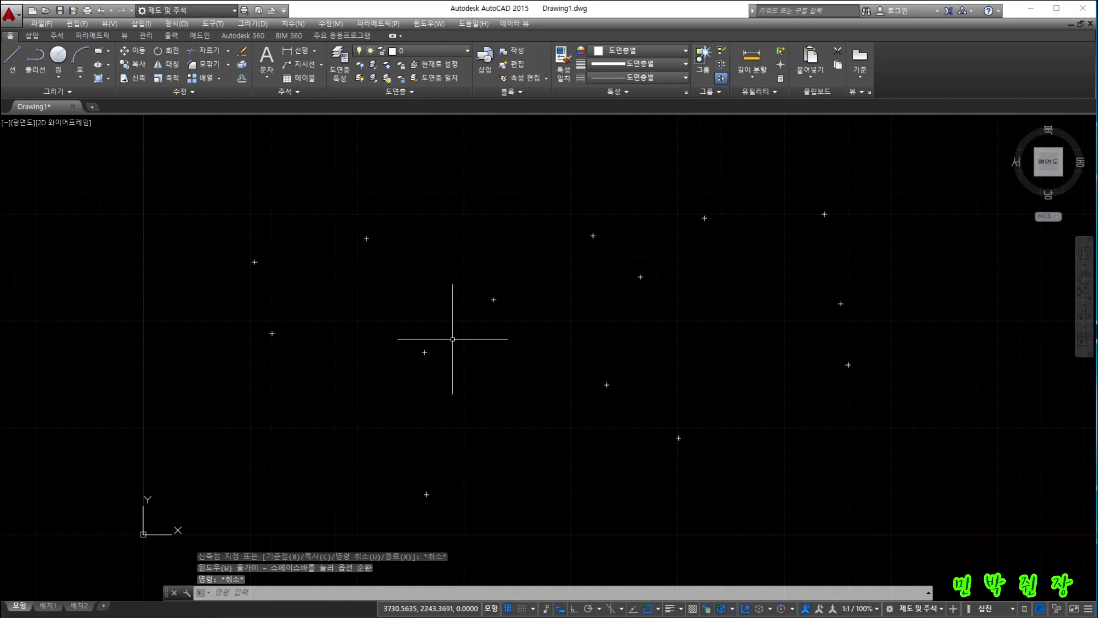
{"action": "key", "text": "ctrl+a"}
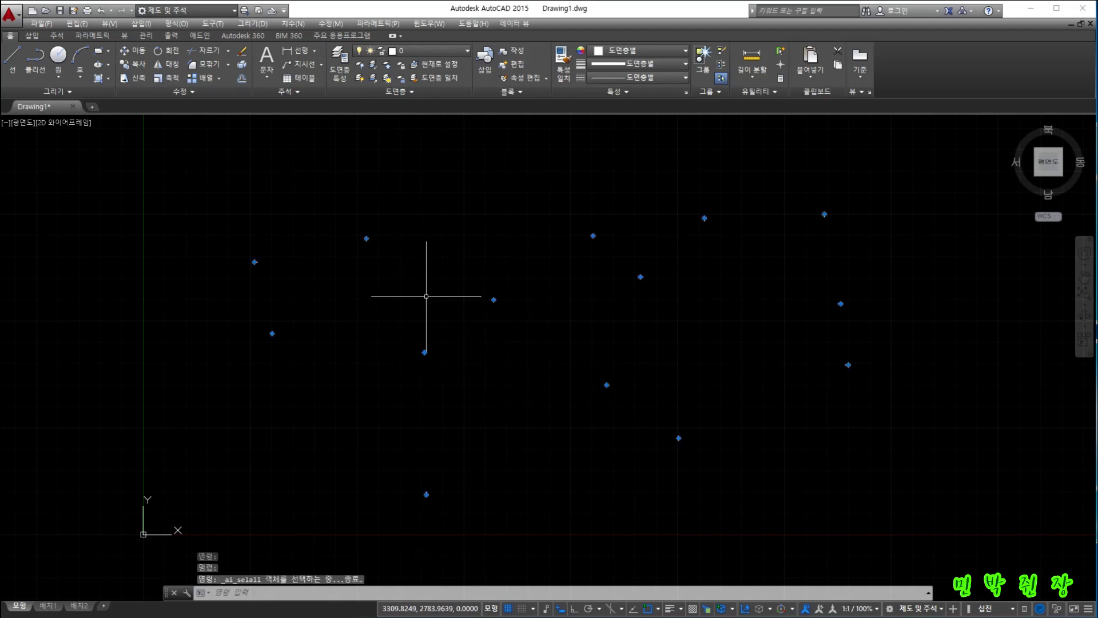
{"action": "key", "text": "Delete"}
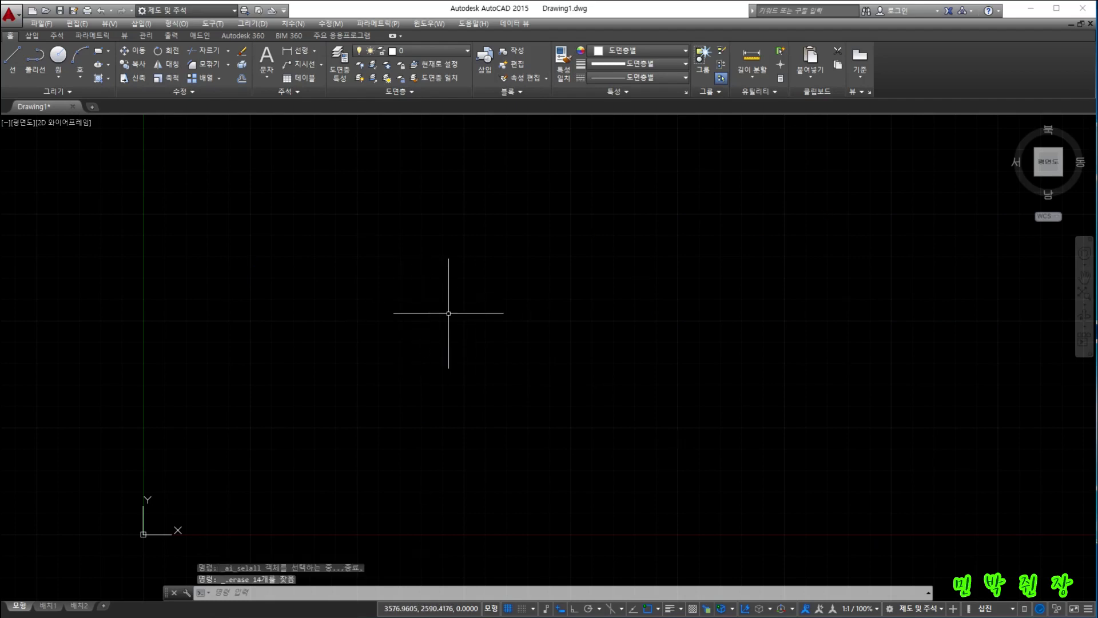